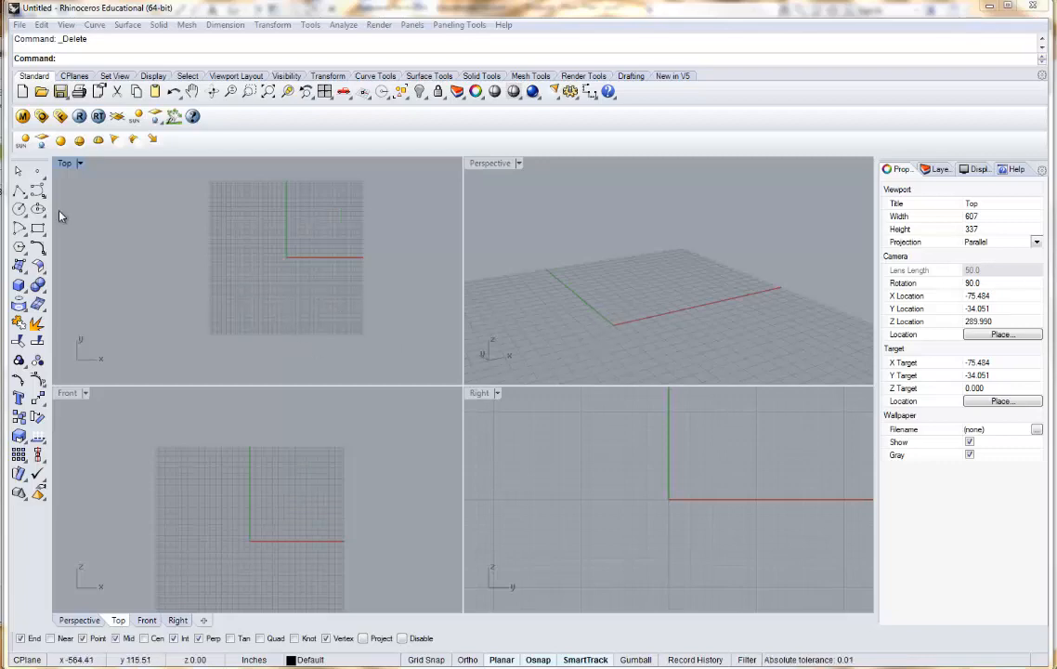
# Draw a circle centred at the origin in the Top view with a radius of about 58 inches.
pyautogui.click(19, 210)
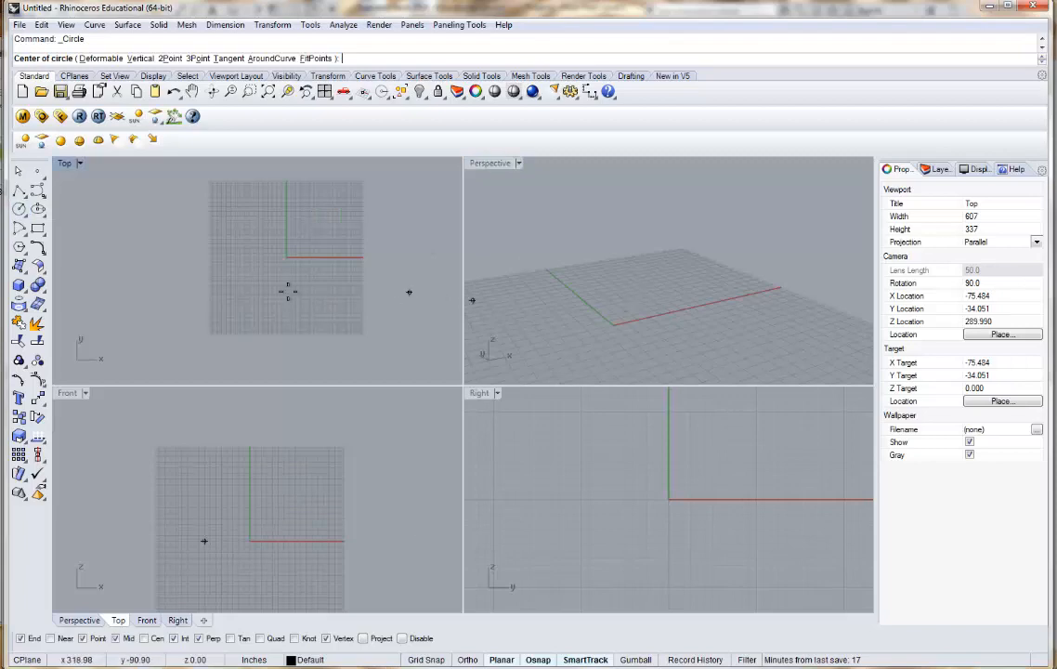
pyautogui.scroll(4, 289, 244)
pyautogui.scroll(2, 279, 234)
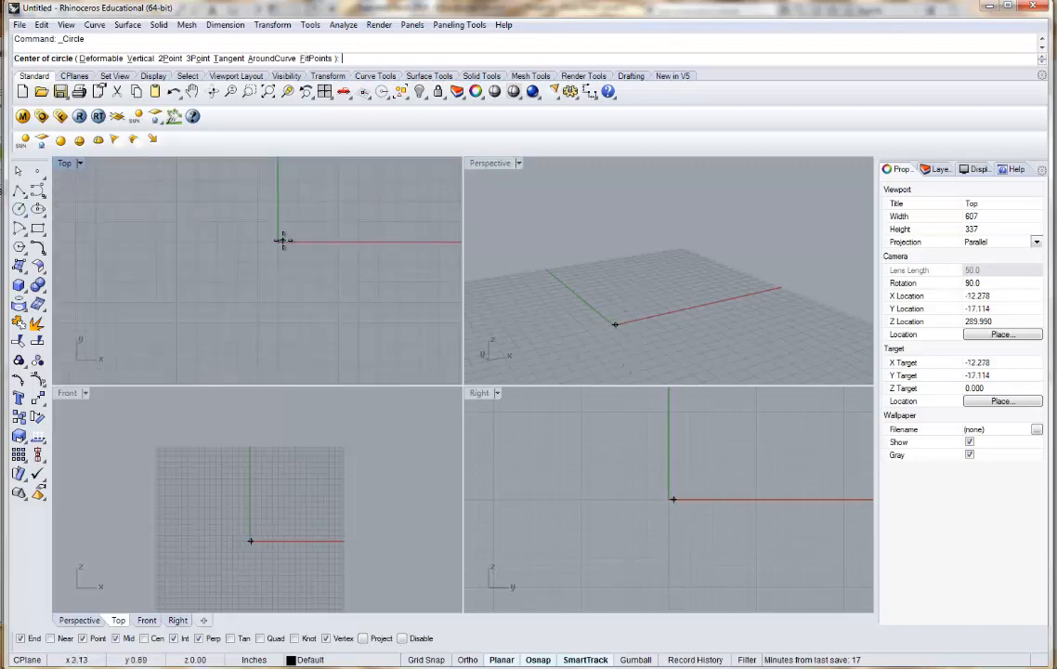
pyautogui.click(278, 241)
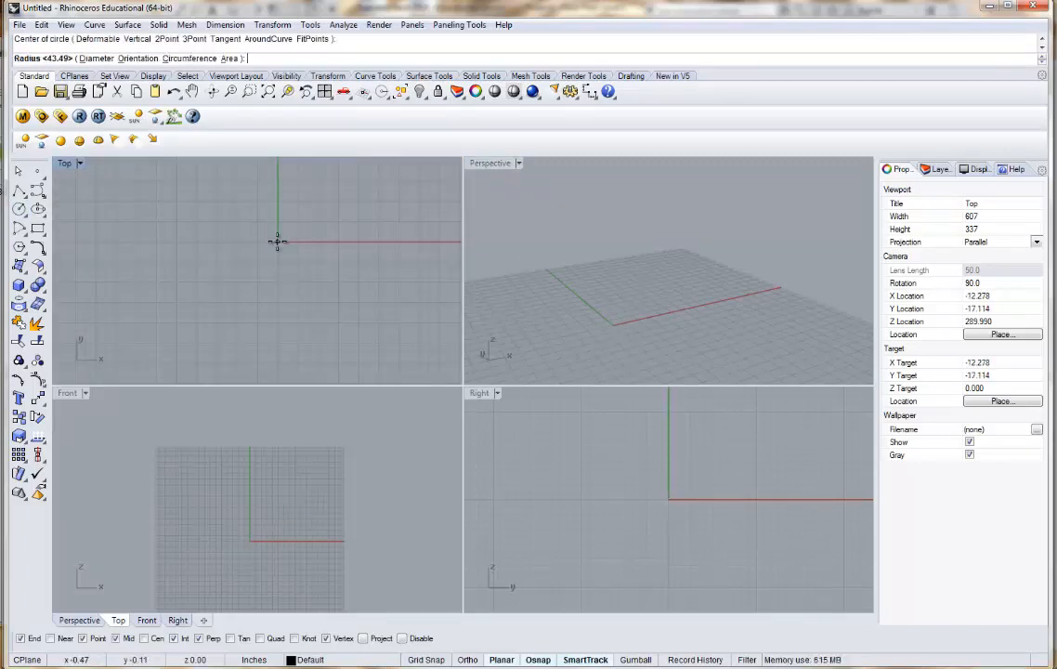
pyautogui.click(373, 242)
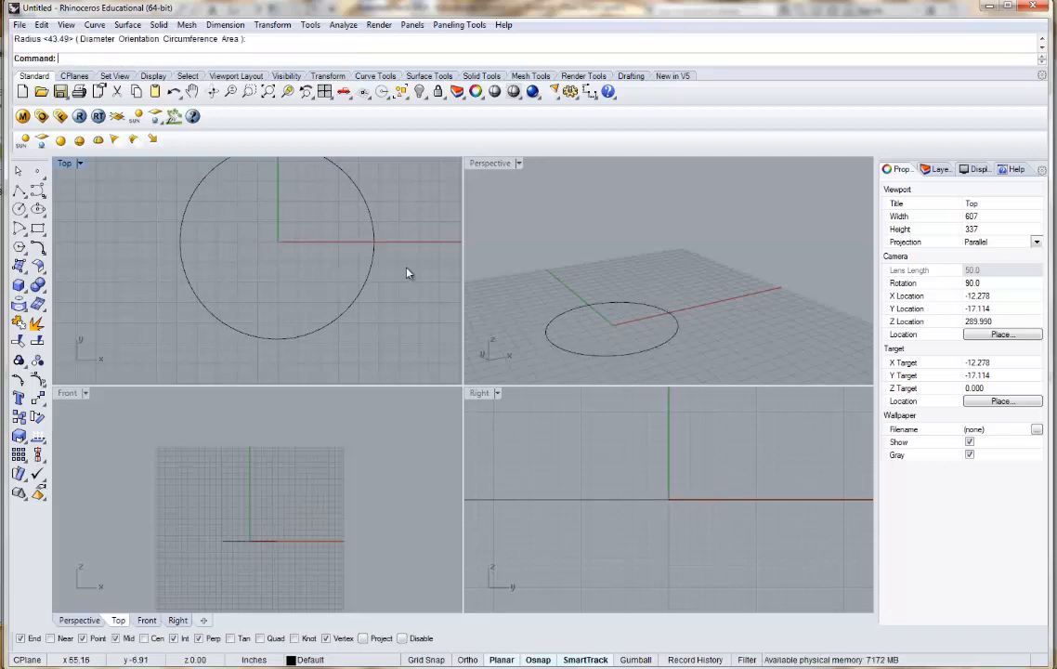
# Extrude the circle upward about 139 inches as a capped solid with ExtrudeCrv, using BothSides=No and Solid=Yes.
pyautogui.scroll(-3, 399, 269)
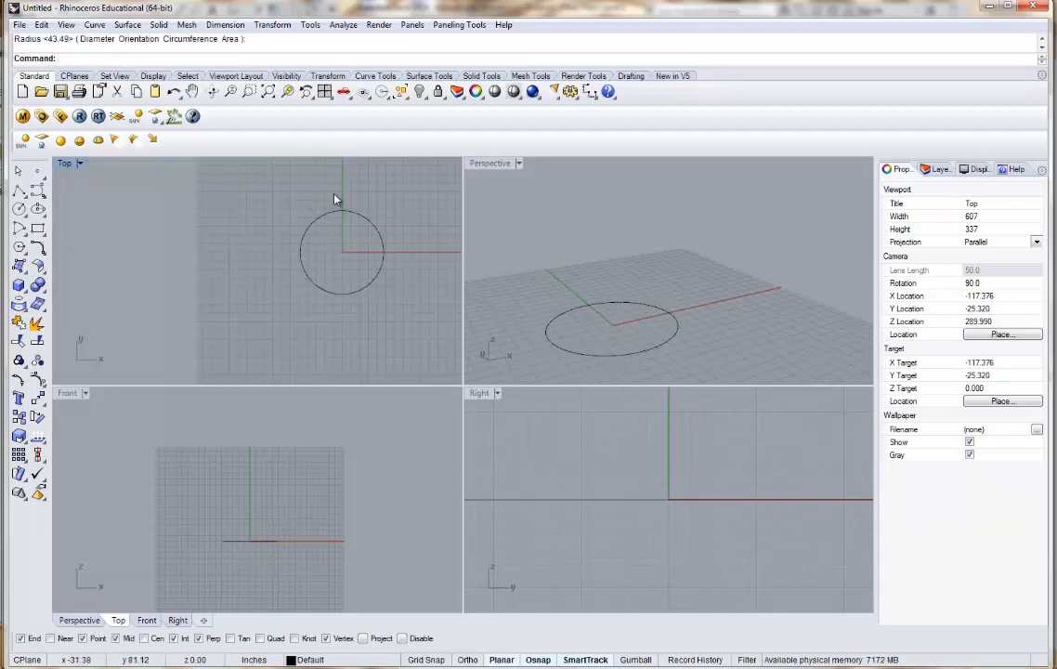
pyautogui.scroll(3, 356, 212)
pyautogui.click(352, 216)
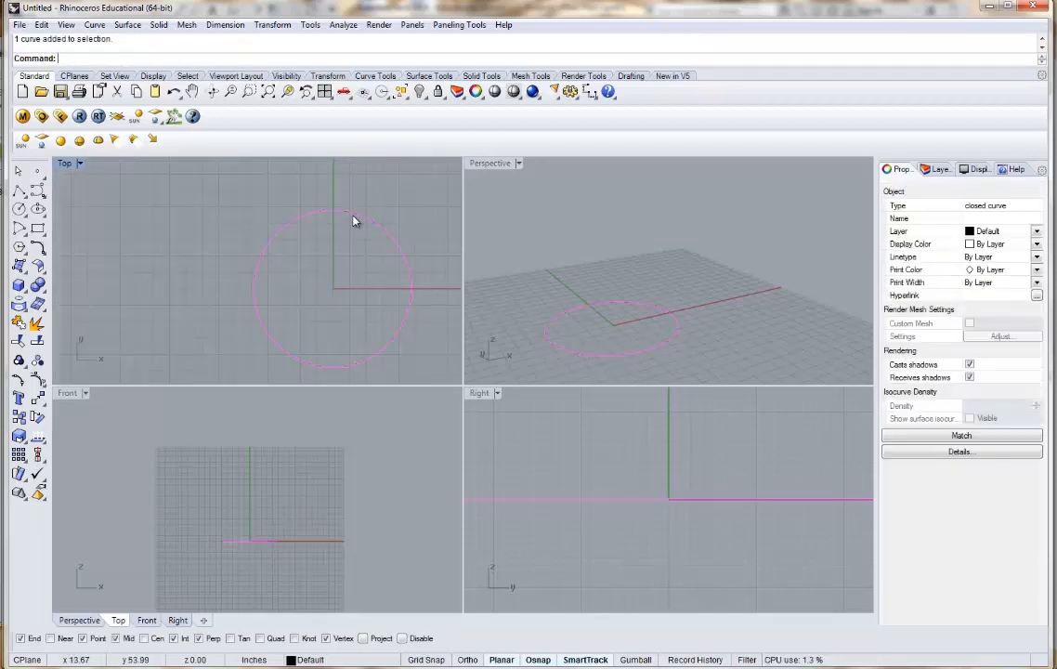
pyautogui.write('Ex')
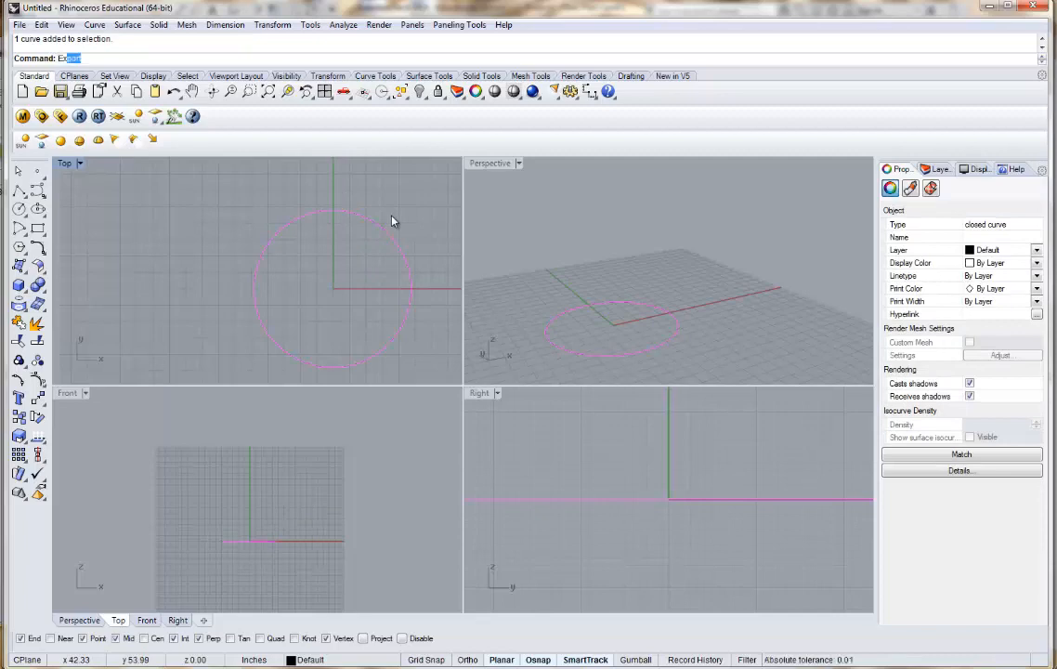
pyautogui.write('trudecrv')
pyautogui.press('Return')
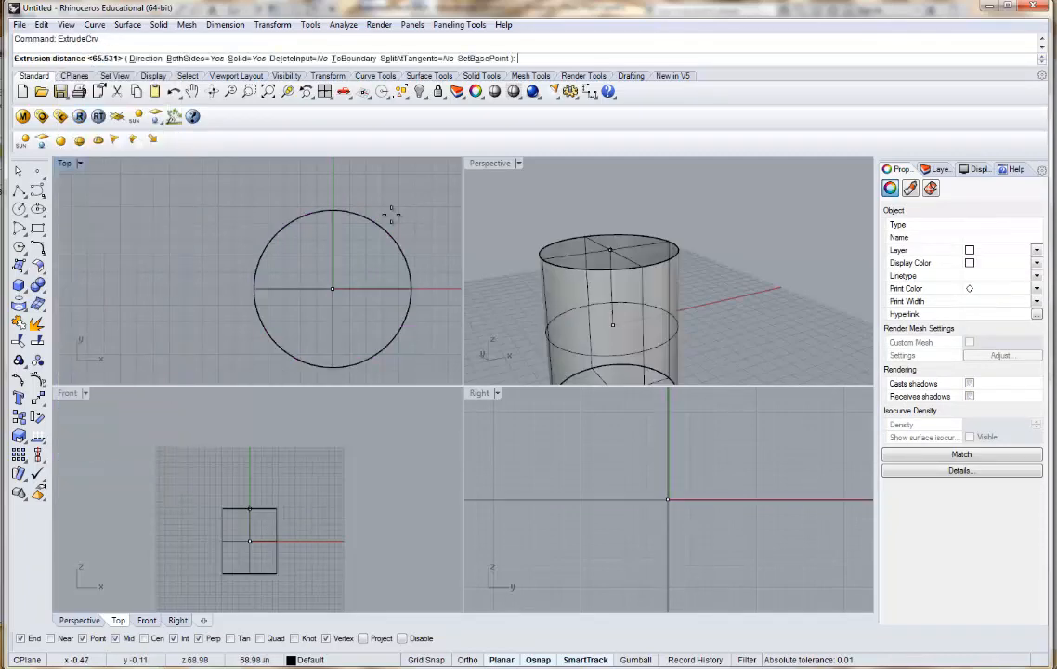
pyautogui.press('Return')
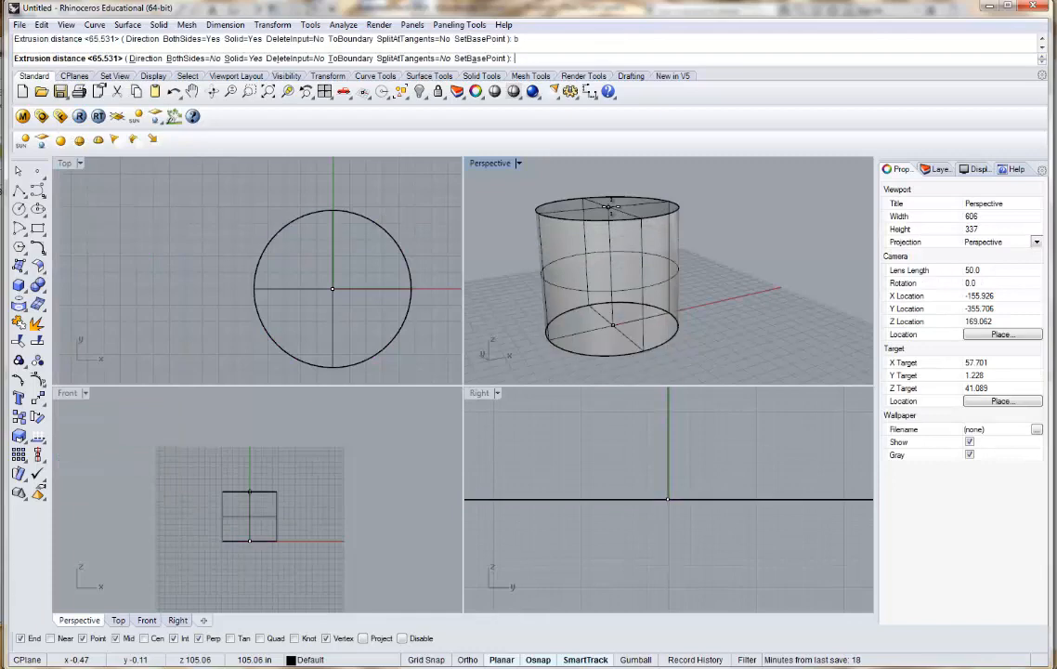
pyautogui.click(609, 165)
# Explode the closed cylinder into separate surfaces and delete its top and bottom caps.
pyautogui.moveTo(599, 258); pyautogui.dragTo(620, 273, button='right')
pyautogui.scroll(-3, 619, 273)
pyautogui.click(620, 273)
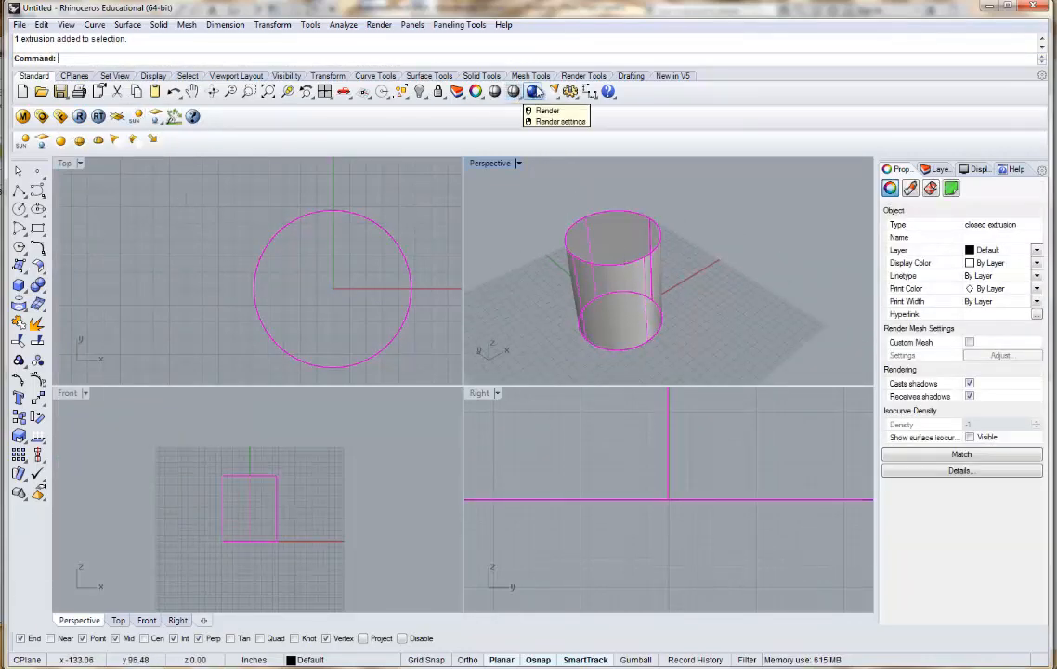
pyautogui.click(515, 96)
pyautogui.keyDown('ctrl'); pyautogui.keyDown('shift'); pyautogui.click(617, 237); pyautogui.keyUp('shift'); pyautogui.keyUp('ctrl')
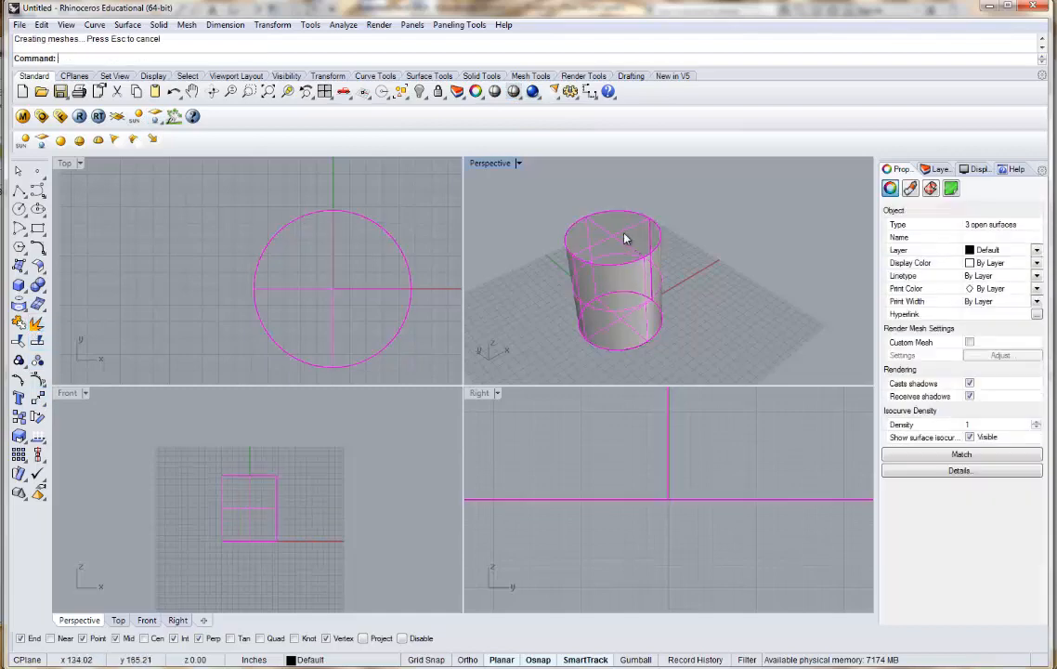
pyautogui.press('Delete')
pyautogui.moveTo(724, 282); pyautogui.dragTo(703, 333, button='right')
pyautogui.keyDown('ctrl'); pyautogui.keyDown('shift'); pyautogui.click(635, 309); pyautogui.keyUp('shift'); pyautogui.keyUp('ctrl')
pyautogui.press('Delete')
pyautogui.moveTo(613, 306); pyautogui.dragTo(566, 173, button='right')
pyautogui.scroll(6, 604, 267)
pyautogui.scroll(-4, 603, 263)
pyautogui.click(609, 263)
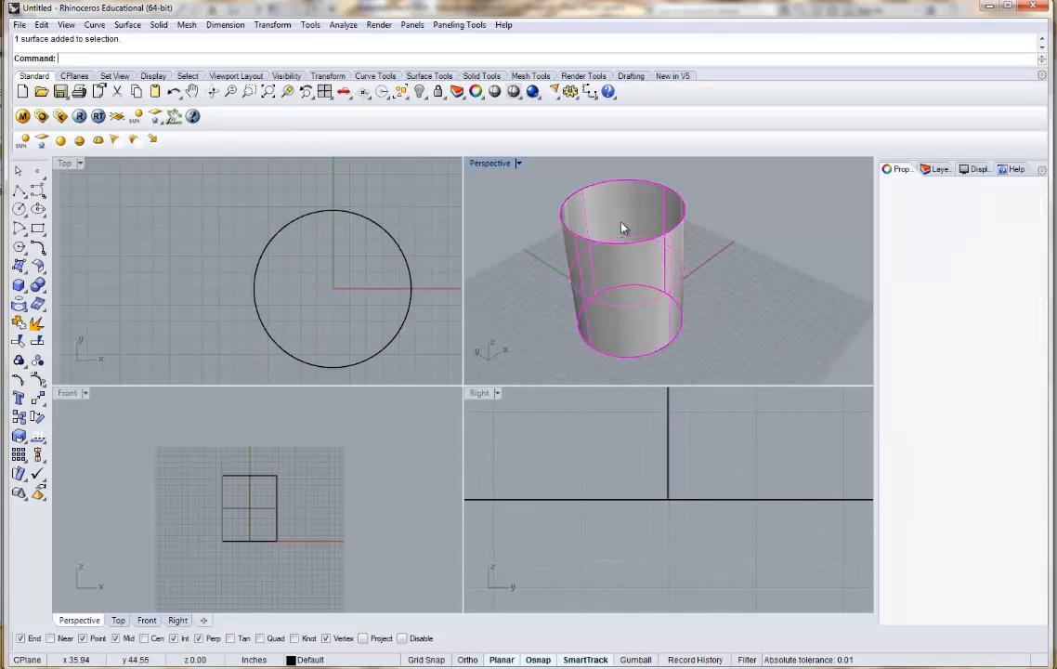
pyautogui.moveTo(625, 228); pyautogui.dragTo(571, 299, button='right')
pyautogui.click(562, 361)
pyautogui.moveTo(550, 346); pyautogui.dragTo(633, 319, button='right')
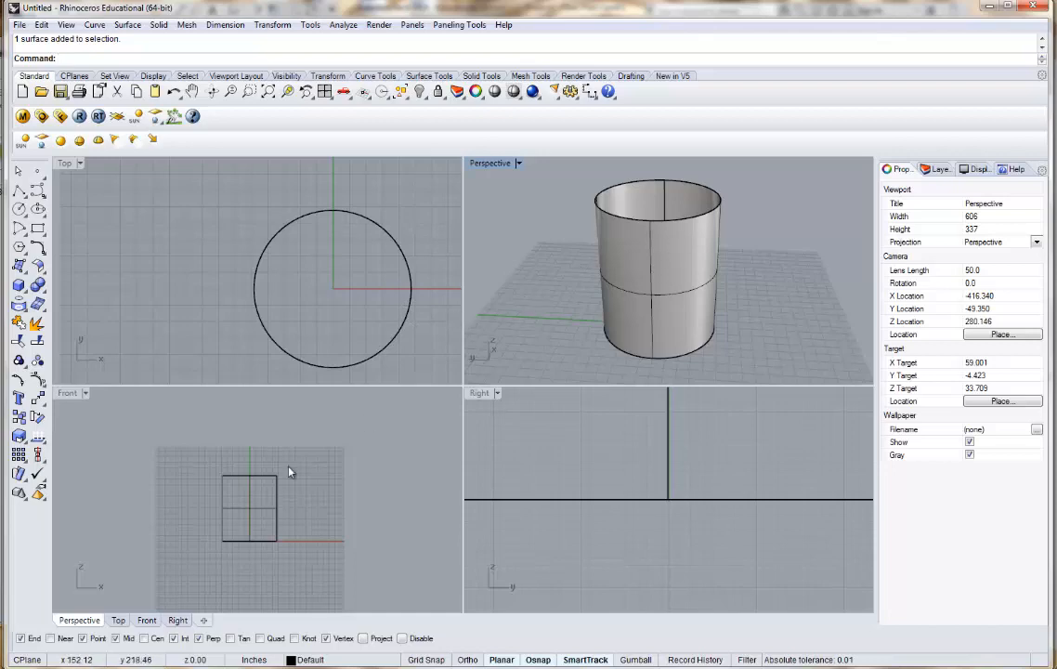
# Draw a sloped polyline in the Front view from the cylinder's lower-left corner up past its right side.
pyautogui.click(28, 191)
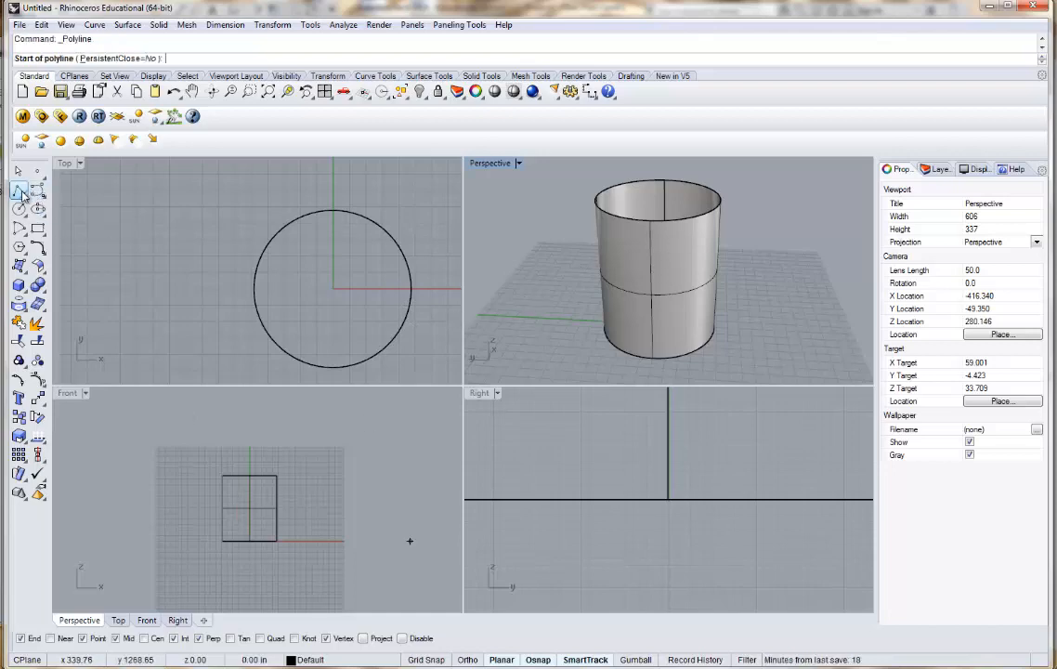
pyautogui.scroll(3, 306, 567)
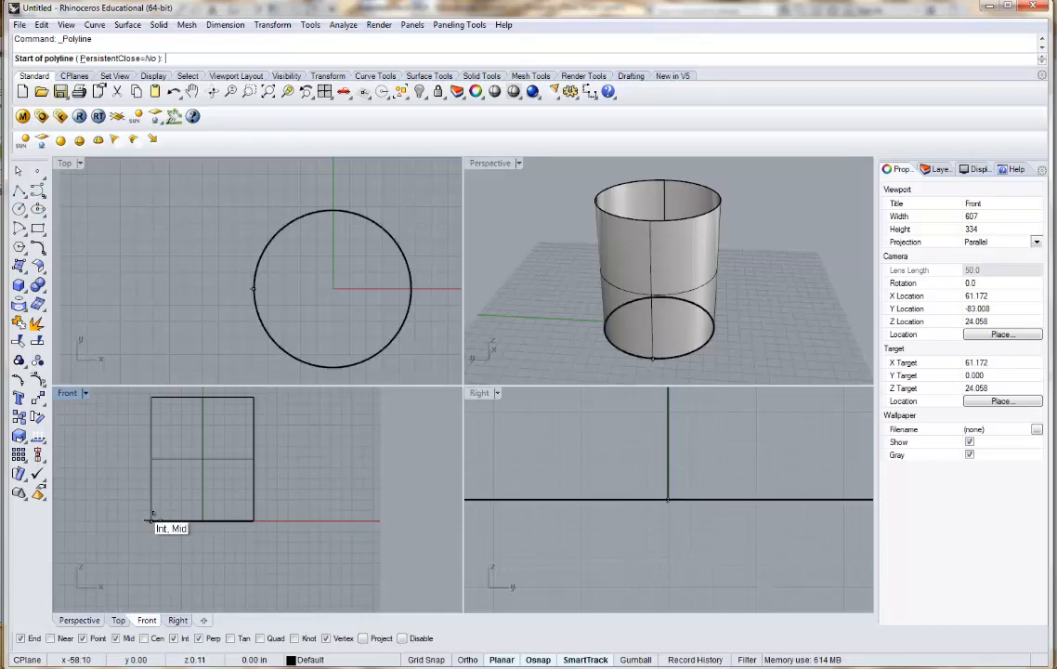
pyautogui.click(152, 520)
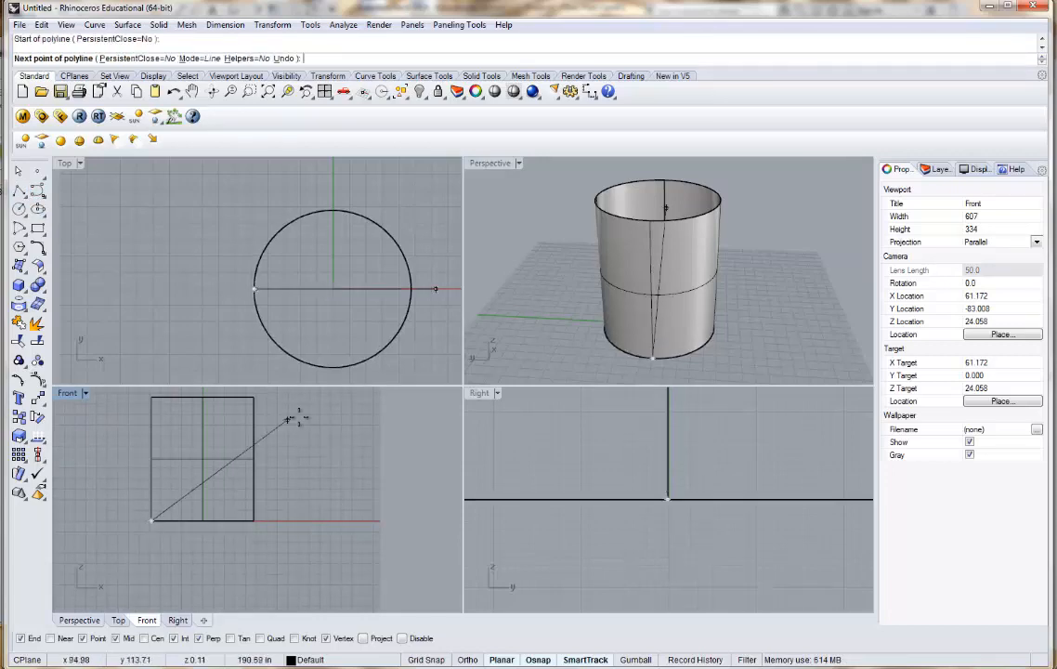
pyautogui.click(339, 445)
pyautogui.rightClick(337, 446)
# Draw a second sloped polyline in the Front view above the first, crossing the cylinder's full width and extending beyond both sides.
pyautogui.moveTo(125, 425); pyautogui.dragTo(140, 474, button='right')
pyautogui.rightClick(156, 483)
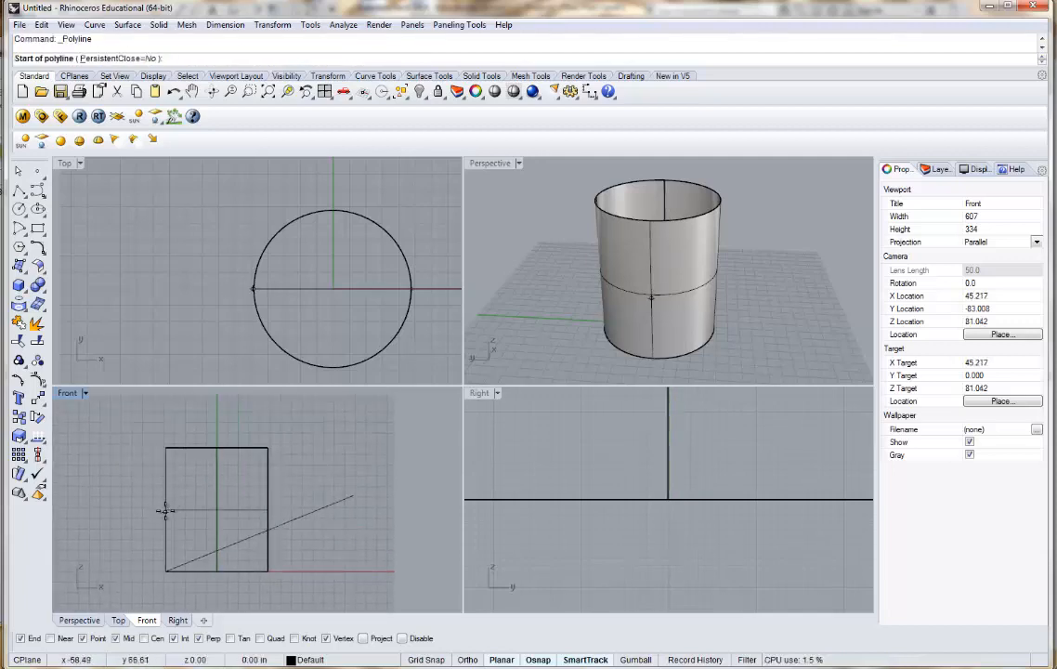
pyautogui.click(149, 508)
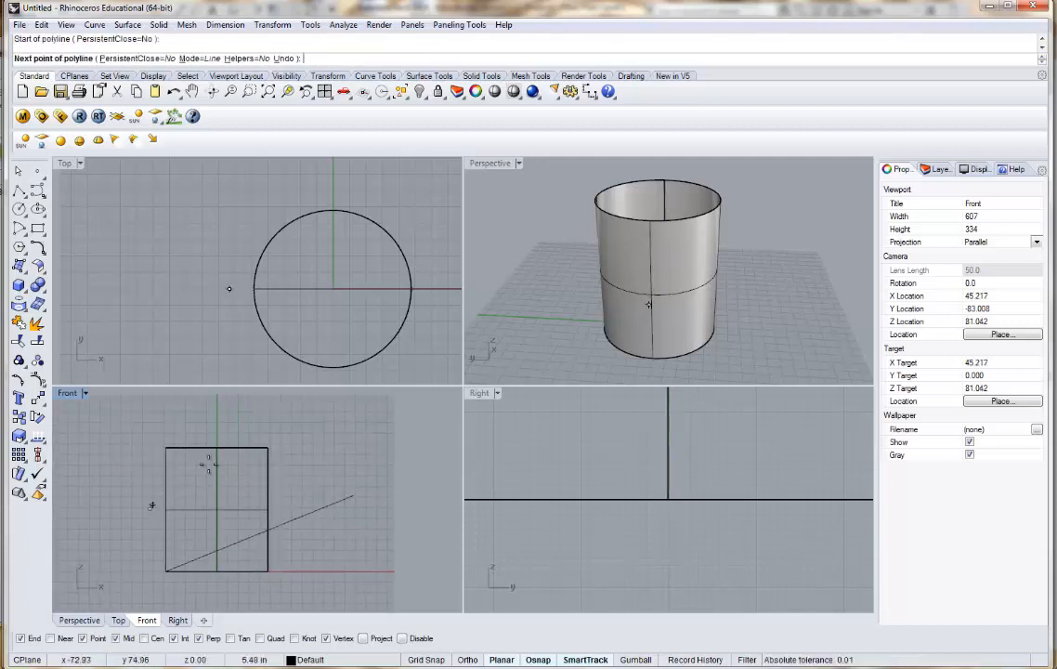
pyautogui.click(317, 432)
pyautogui.rightClick(314, 434)
# Extrude both sloped lines with BothSides=Yes into planes that extend past the cylinder in both directions.
pyautogui.click(311, 437)
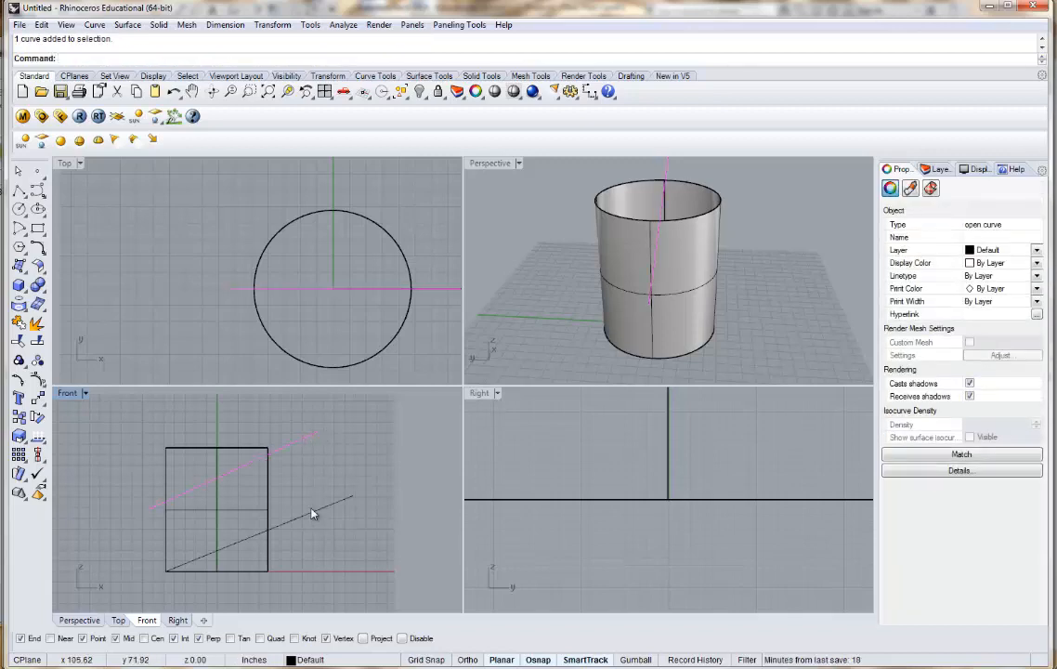
pyautogui.keyDown('shift'); pyautogui.click(312, 513); pyautogui.keyUp('shift')
pyautogui.write('ExtrudeCrv')
pyautogui.press('Return')
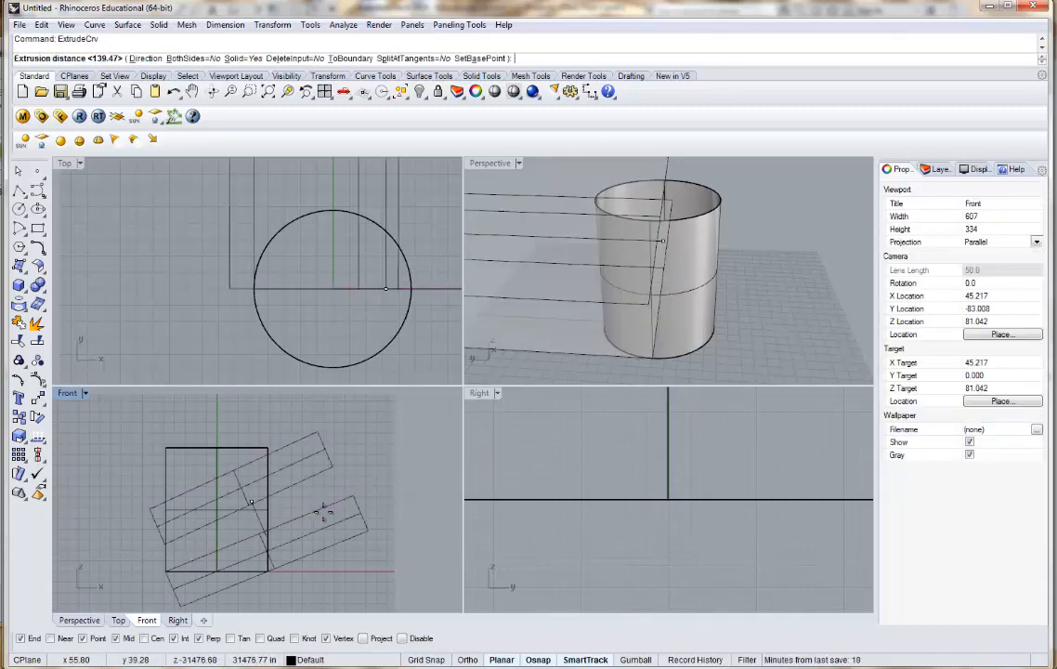
pyautogui.write('b')
pyautogui.press('Return')
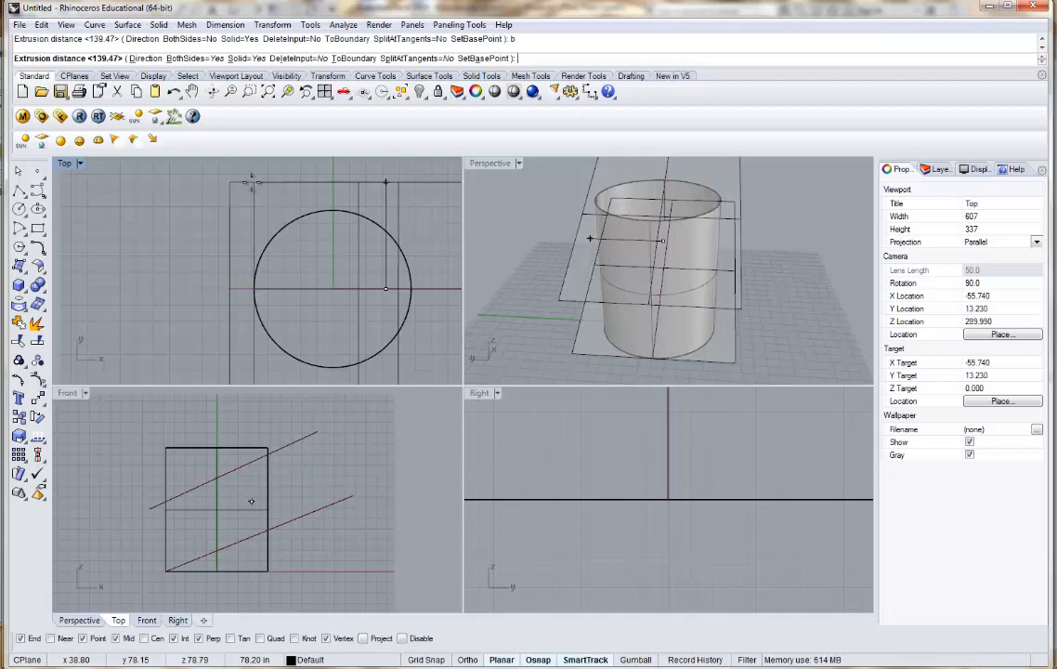
pyautogui.click(233, 189)
pyautogui.click(558, 245)
pyautogui.moveTo(558, 245); pyautogui.dragTo(618, 253, button='right')
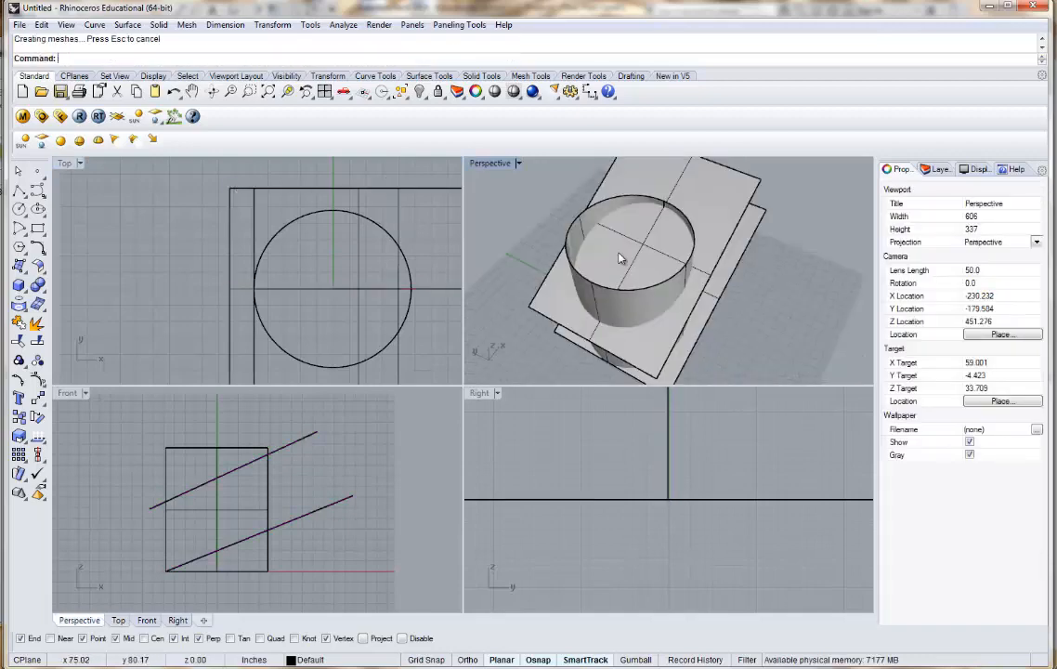
# Split the cylinder surface using the two sloped planes as cutting objects.
pyautogui.scroll(-4, 618, 253)
pyautogui.moveTo(702, 192); pyautogui.dragTo(667, 179, button='right')
pyautogui.click(655, 215)
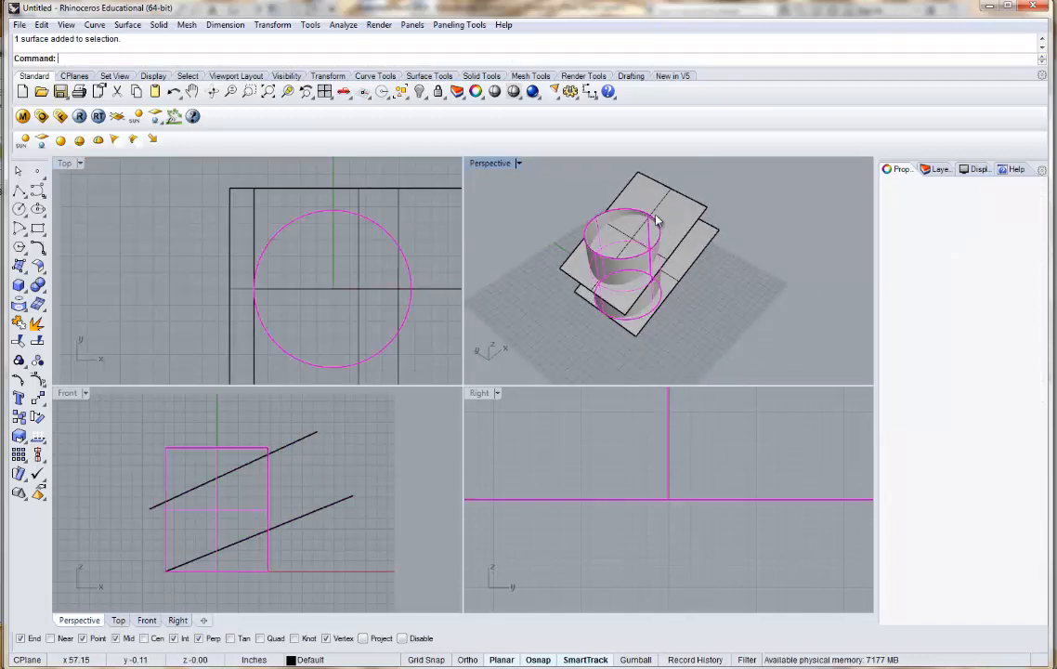
pyautogui.click(37, 342)
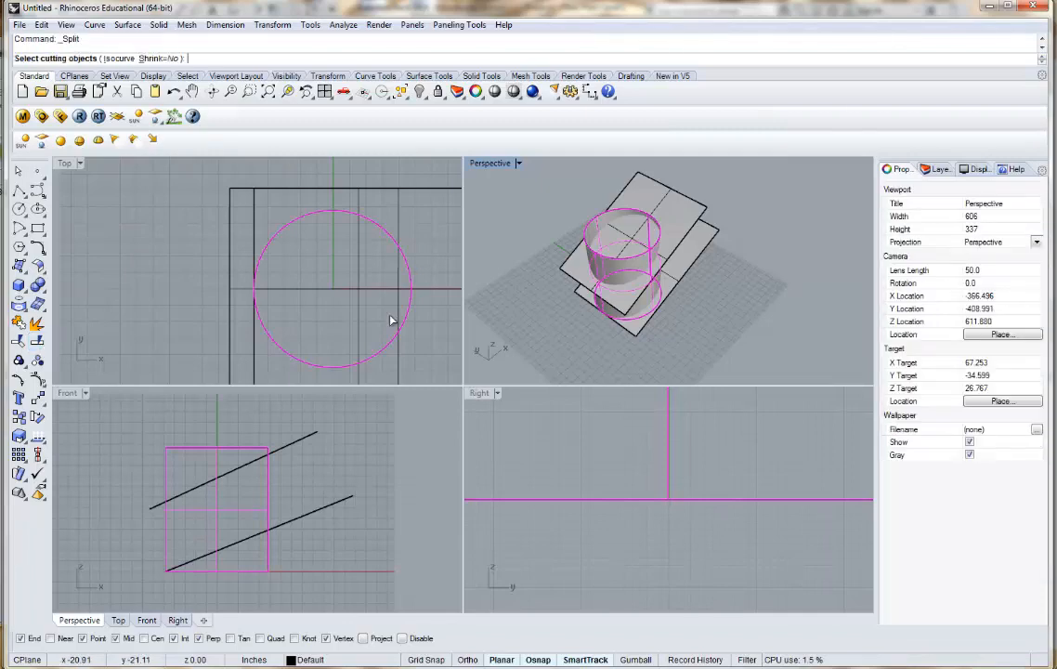
pyautogui.click(687, 246)
pyautogui.press('Return')
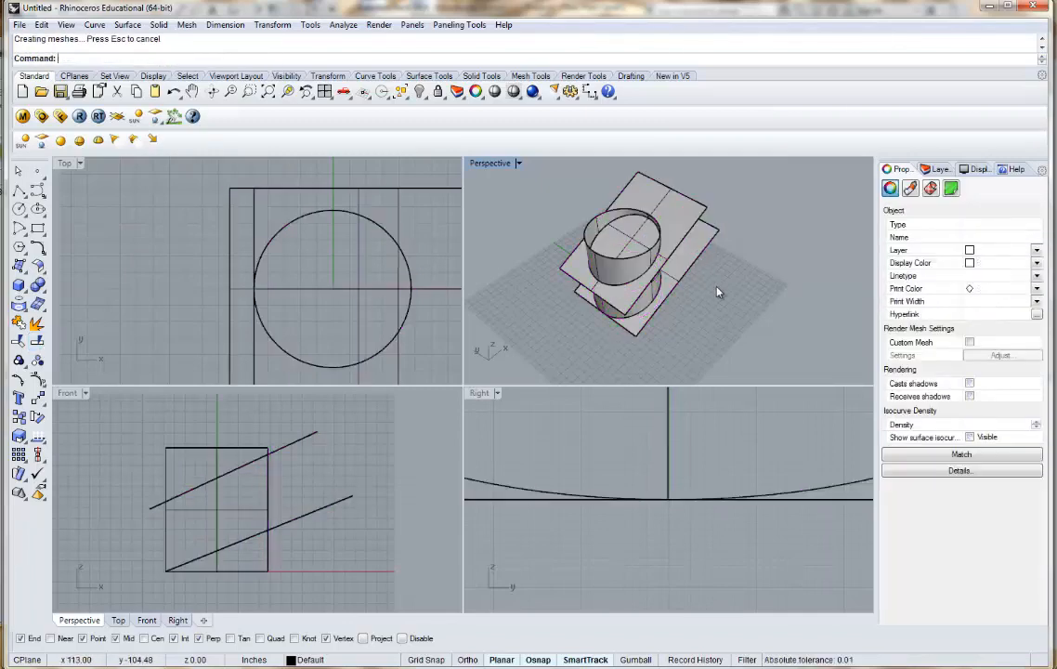
# Delete the two cutting planes with their source lines, and the cut-off upper piece of the cylinder.
pyautogui.click(689, 218)
pyautogui.click(689, 208)
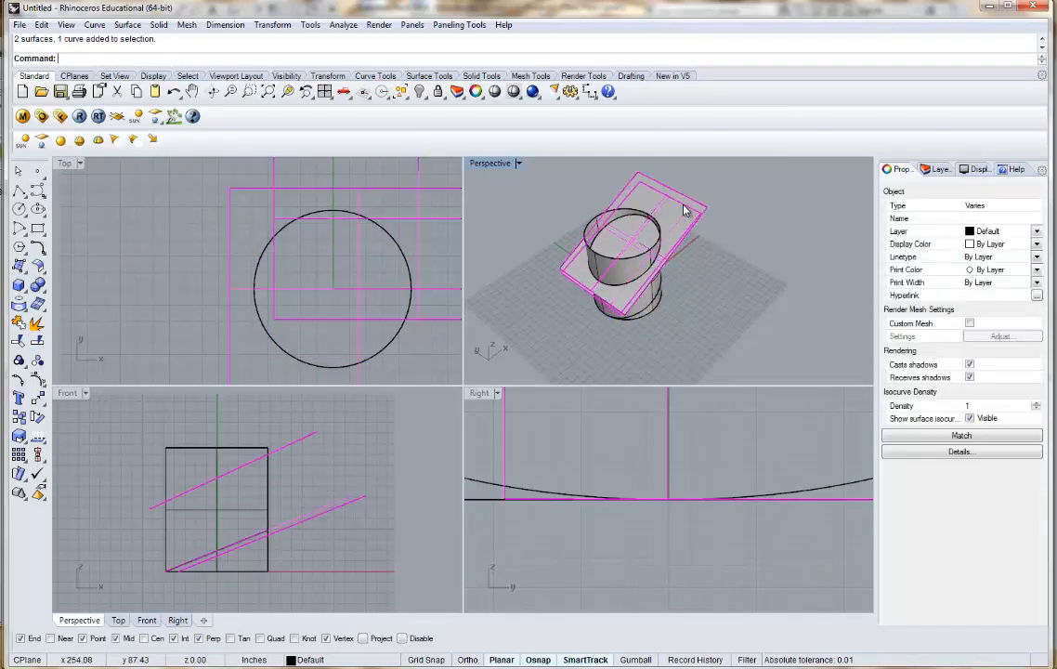
pyautogui.press('Delete')
pyautogui.click(615, 219)
pyautogui.keyDown('shift'); pyautogui.click(665, 197); pyautogui.keyUp('shift')
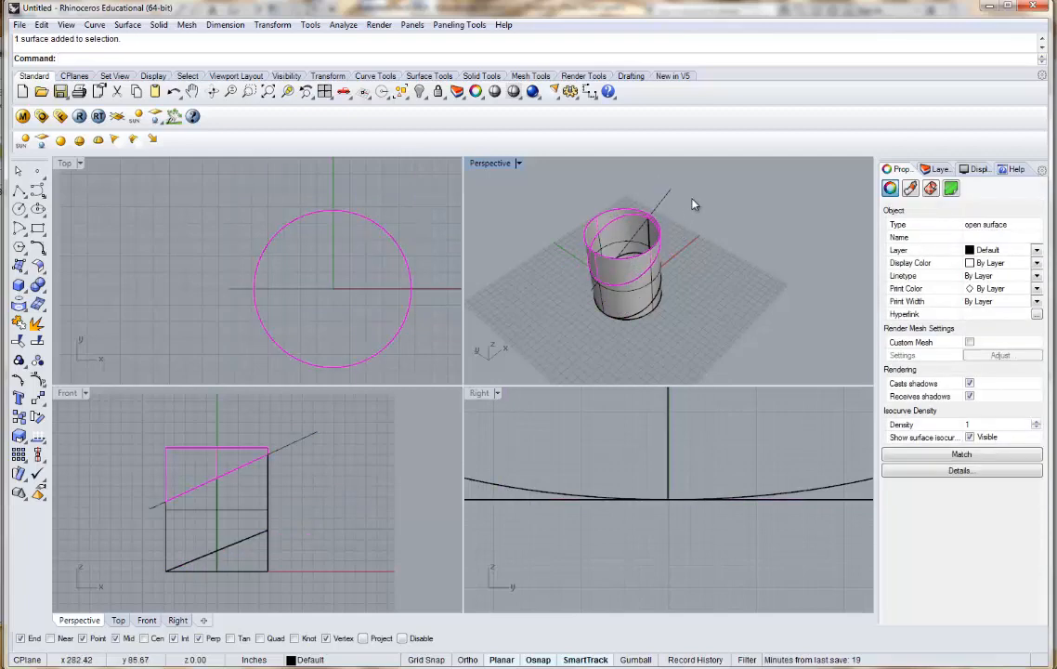
pyautogui.press('Delete')
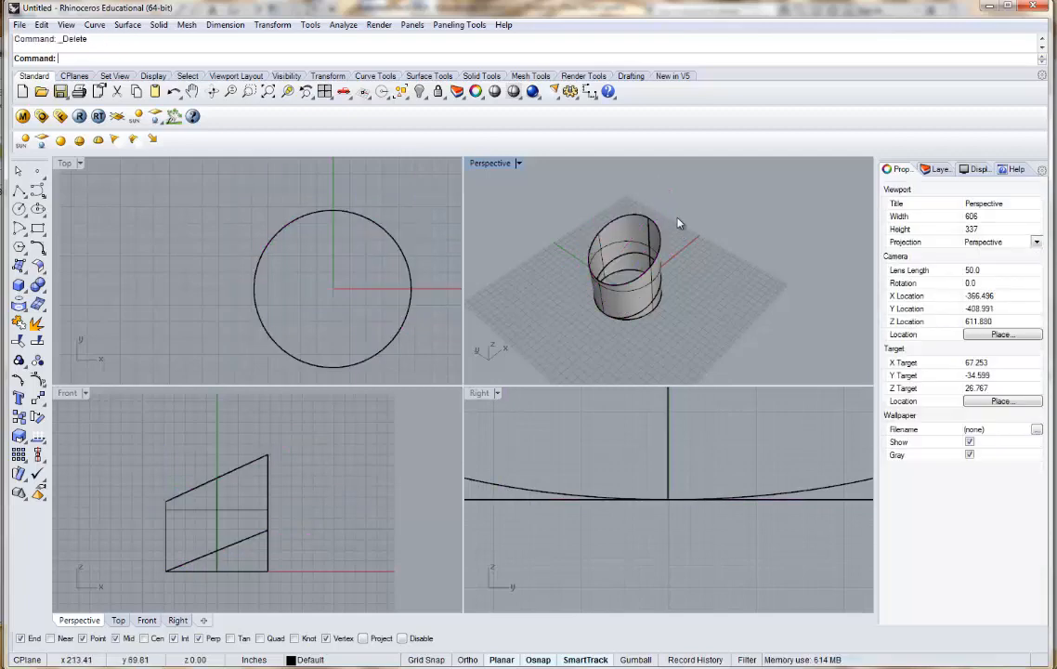
# Delete the base circle and the wedge-shaped piece of the cylinder below the lower sloped cut.
pyautogui.click(657, 311)
pyautogui.click(668, 308)
pyautogui.click(660, 310)
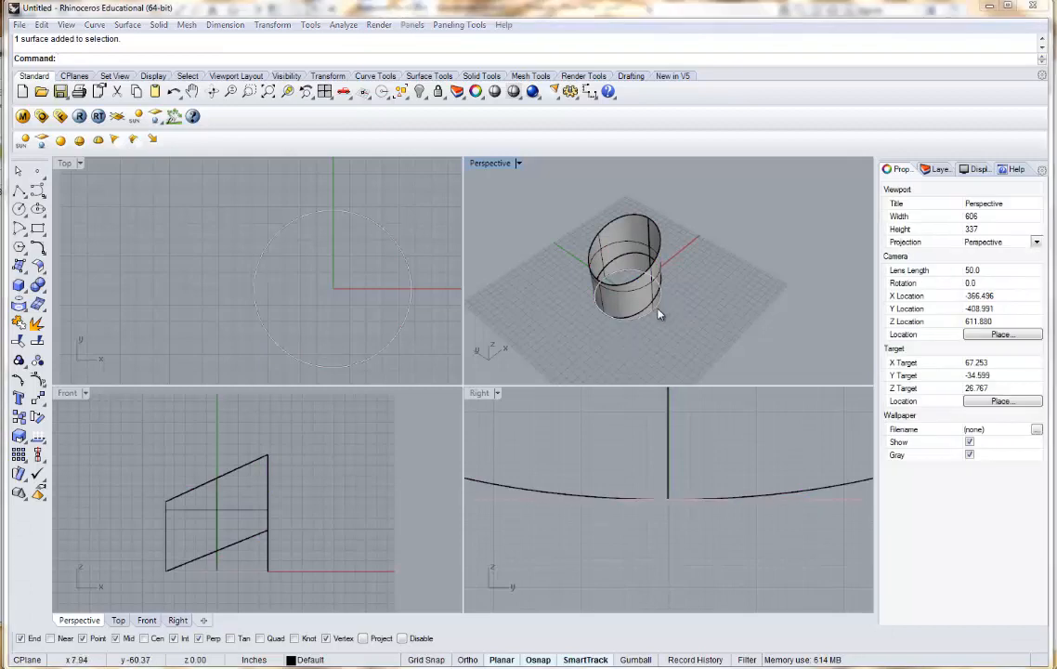
pyautogui.scroll(5, 664, 320)
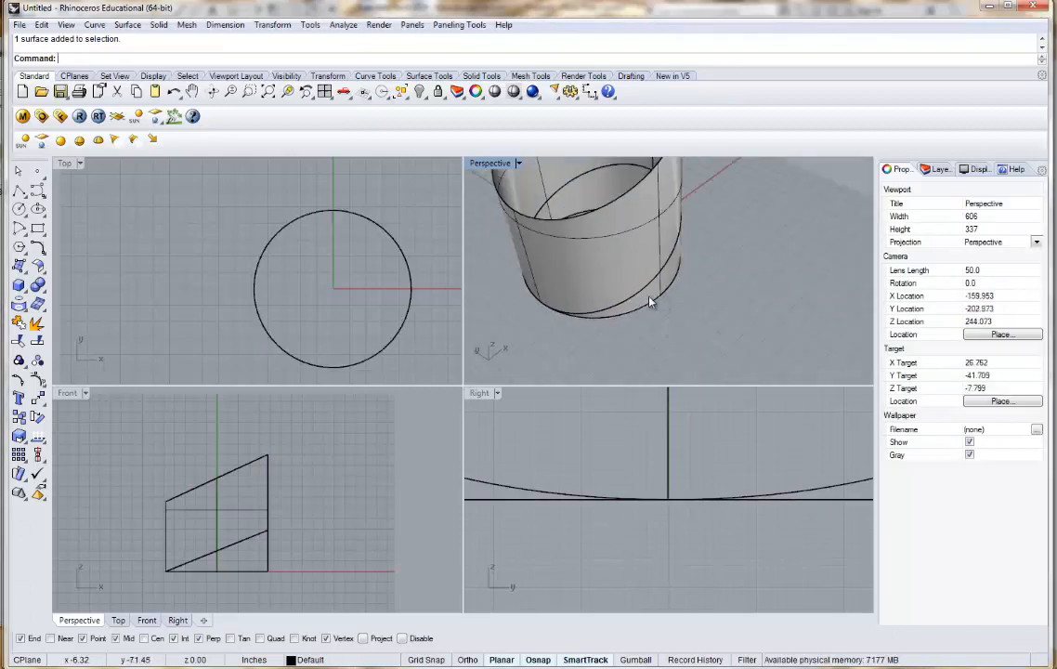
pyautogui.click(650, 302)
pyautogui.press('Delete')
pyautogui.moveTo(650, 302); pyautogui.dragTo(621, 265, button='right')
pyautogui.moveTo(621, 266)
pyautogui.mouseDown(button='right')
pyautogui.moveTo(630, 281)
pyautogui.moveTo(613, 264)
pyautogui.mouseUp(button='right')
pyautogui.scroll(6, 656, 297)
pyautogui.moveTo(656, 297); pyautogui.dragTo(590, 230, button='right')
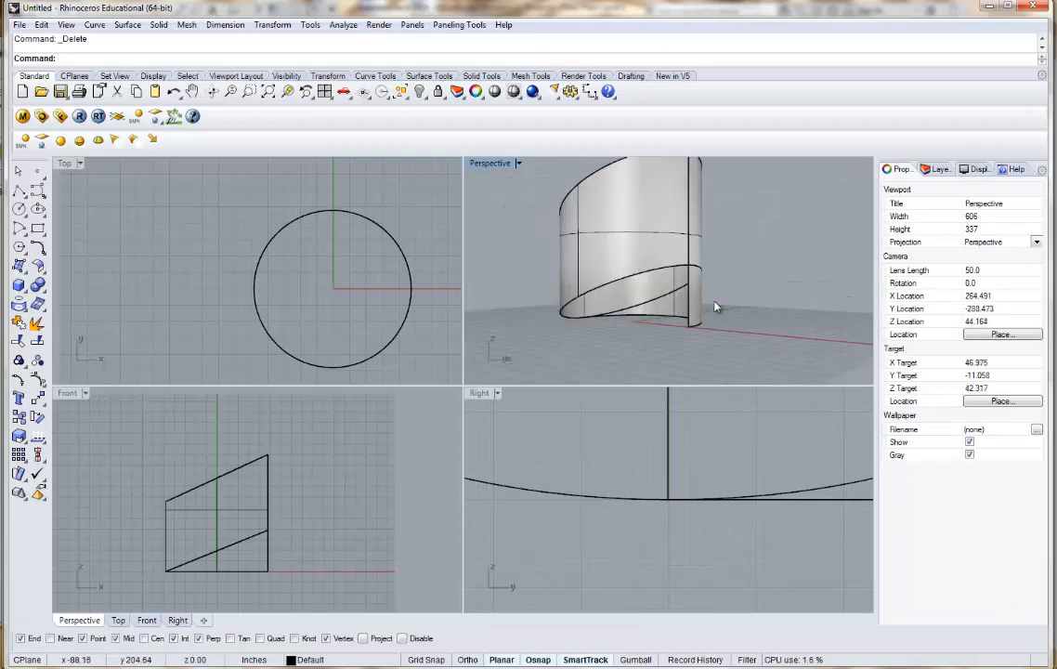
pyautogui.moveTo(715, 306); pyautogui.dragTo(656, 238, button='right')
pyautogui.click(699, 324)
pyautogui.press('Delete')
# Export the trimmed cylinder surface to the Revit folder as ACIS file tst.sat, replacing the existing file and using the AutoCAD export option.
pyautogui.scroll(-3, 655, 237)
pyautogui.click(667, 249)
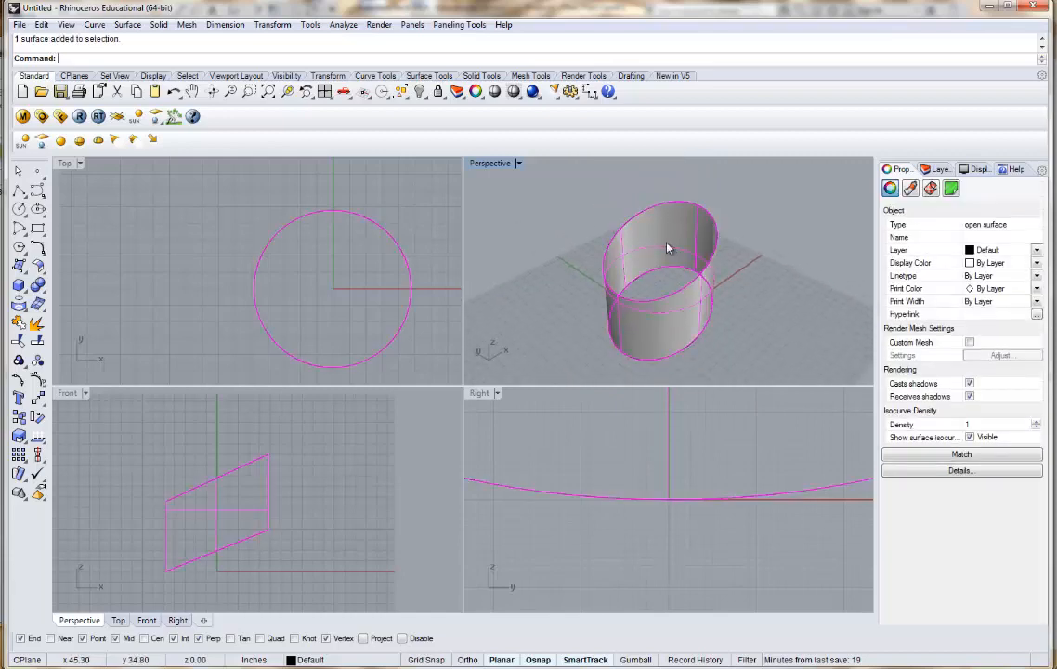
pyautogui.write('Export')
pyautogui.press('Return')
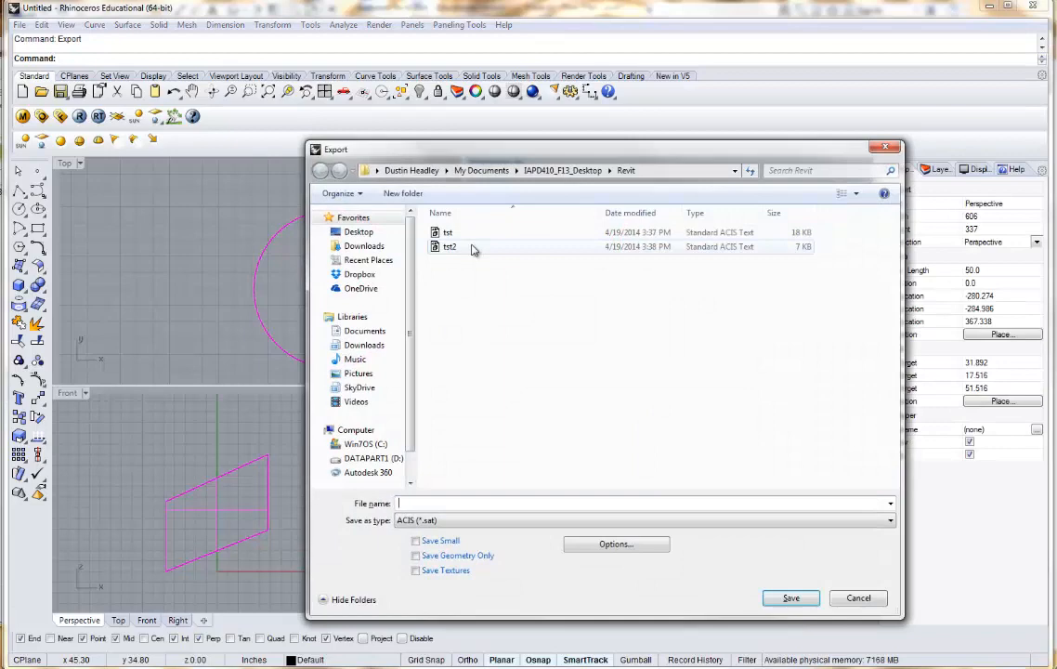
pyautogui.click(474, 238)
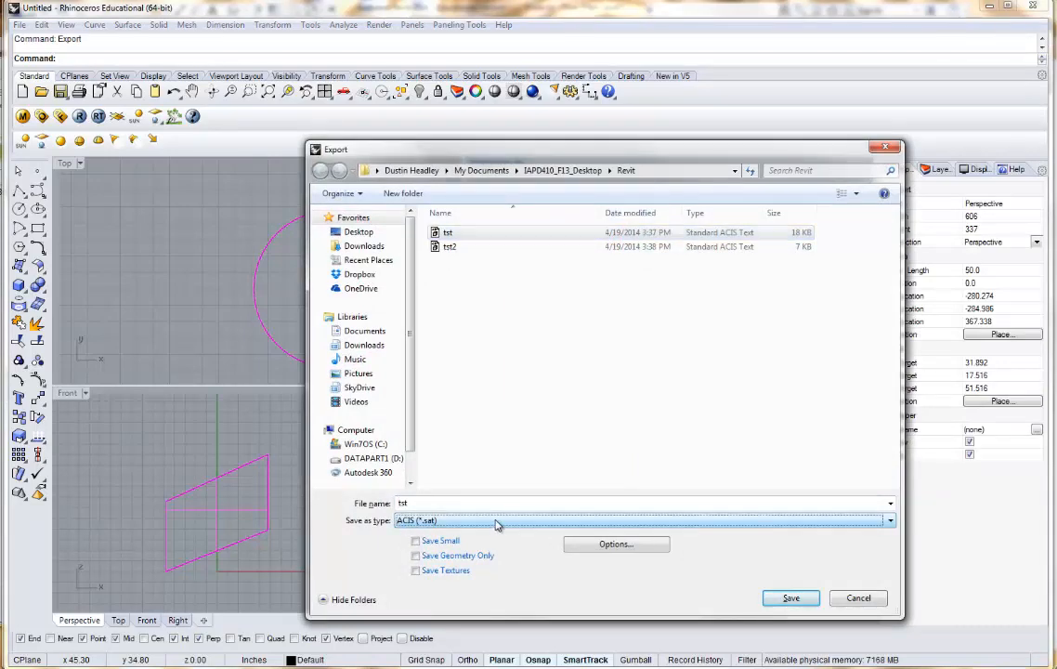
pyautogui.click(408, 520)
pyautogui.scroll(2, 469, 272)
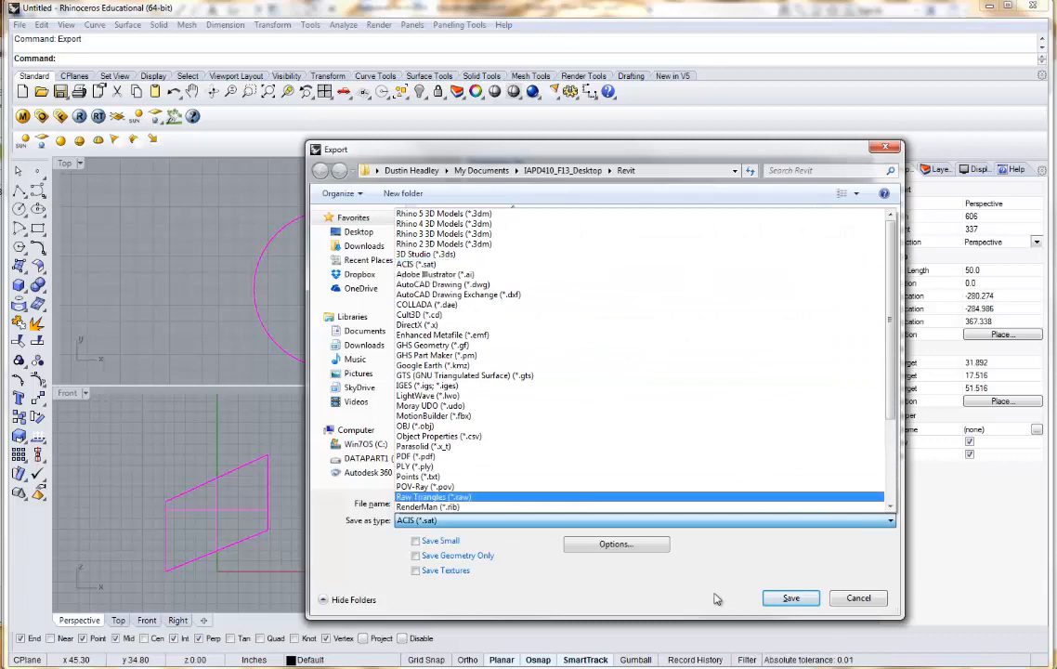
pyautogui.click(418, 263)
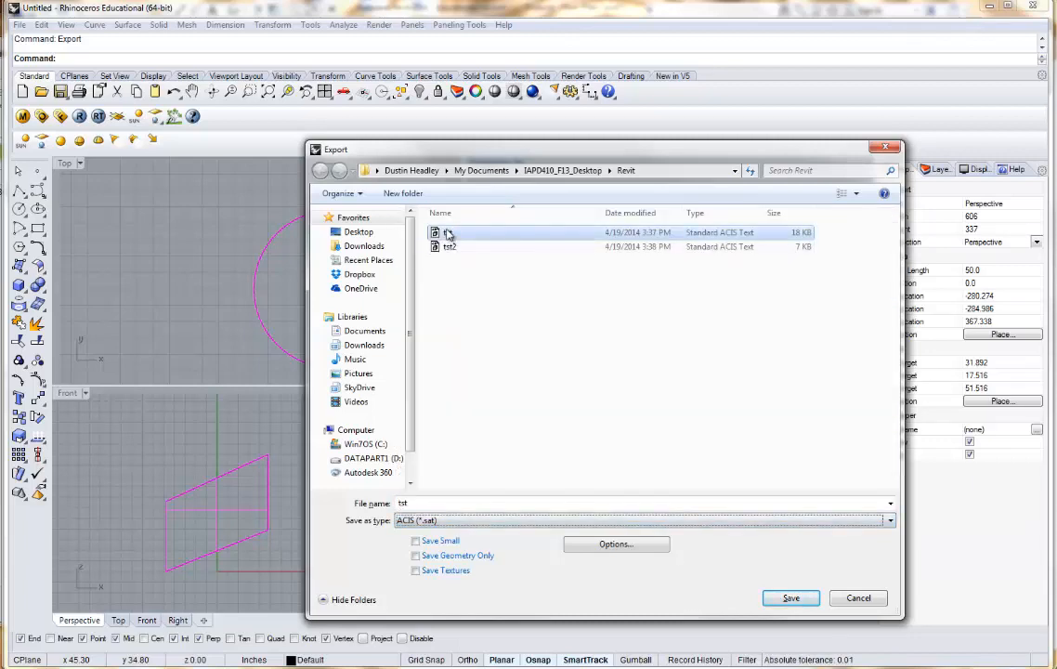
pyautogui.click(784, 597)
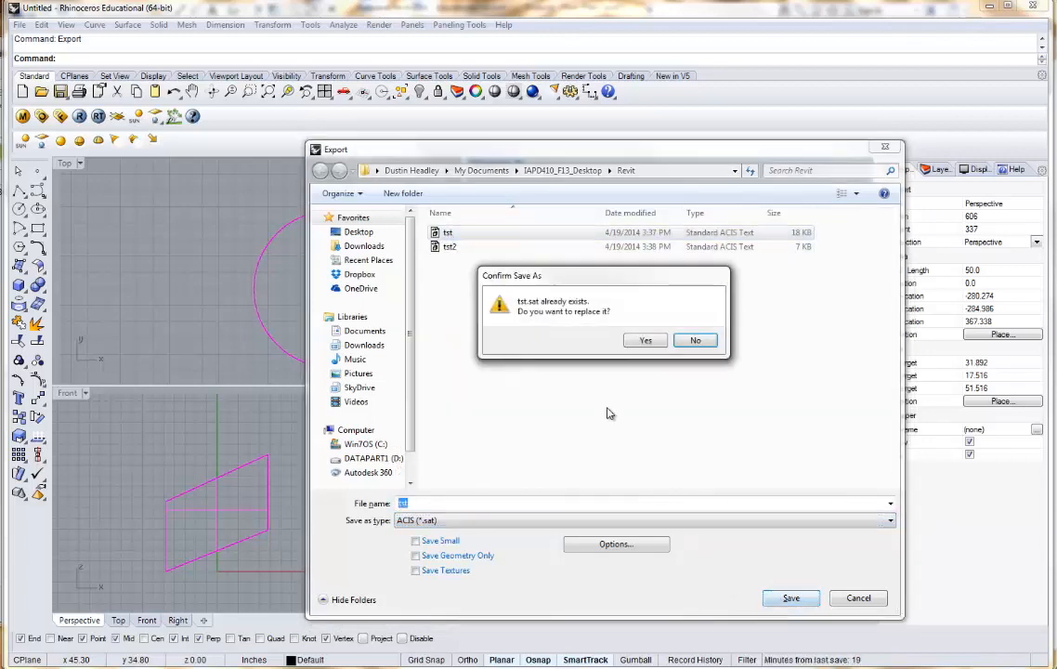
pyautogui.click(644, 341)
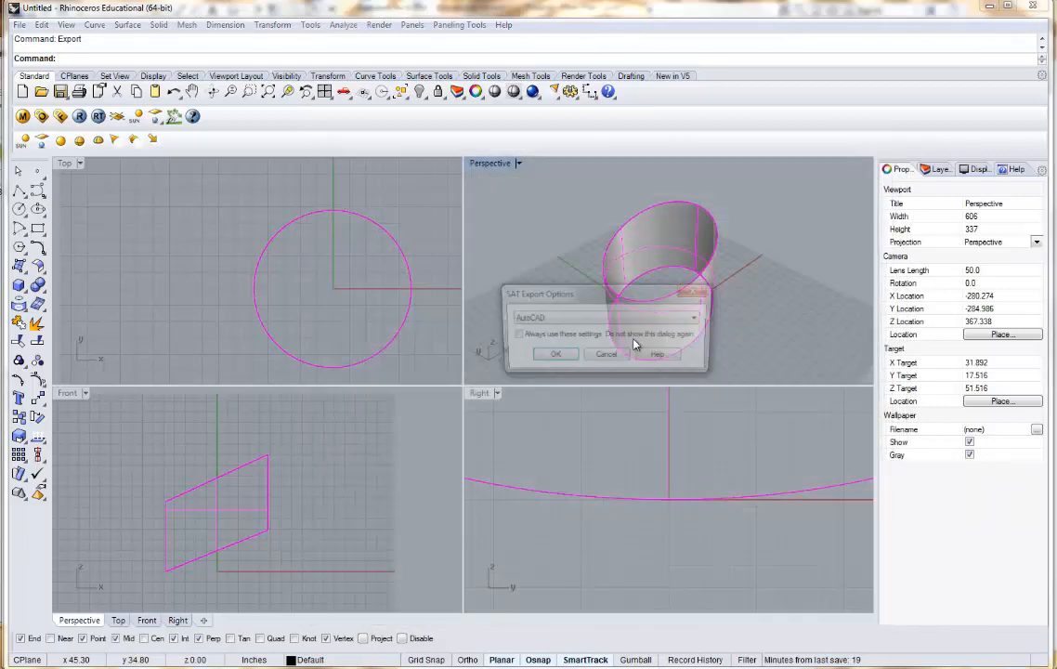
pyautogui.click(553, 356)
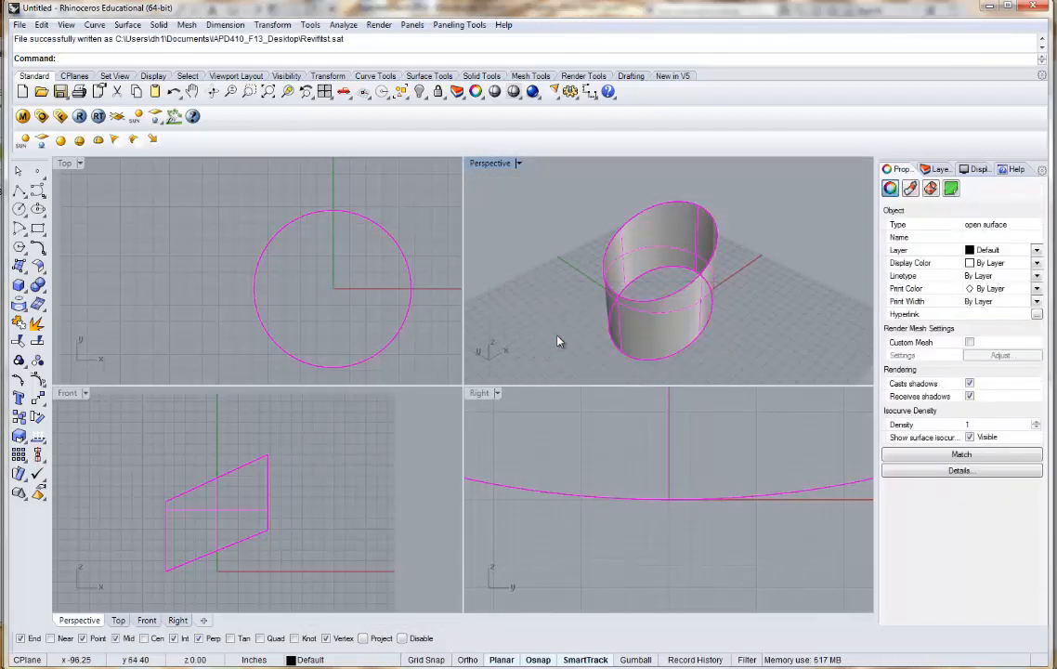
pyautogui.click(558, 334)
pyautogui.moveTo(533, 288); pyautogui.dragTo(579, 296, button='right')
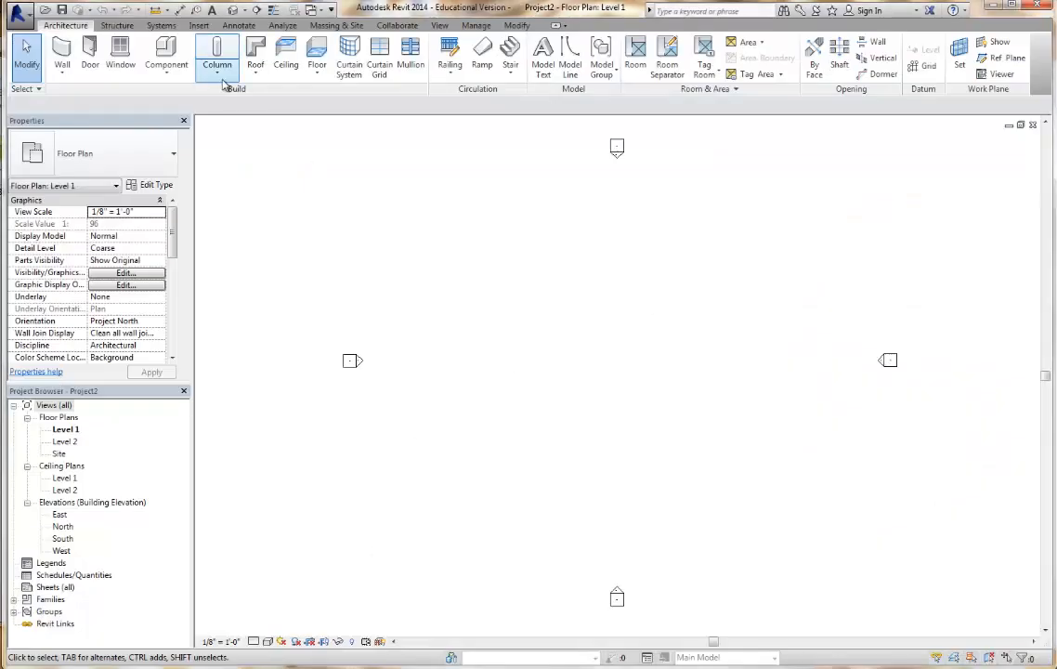
# In Revit, create a new family from the Generic Model template.
pyautogui.click(30, 15)
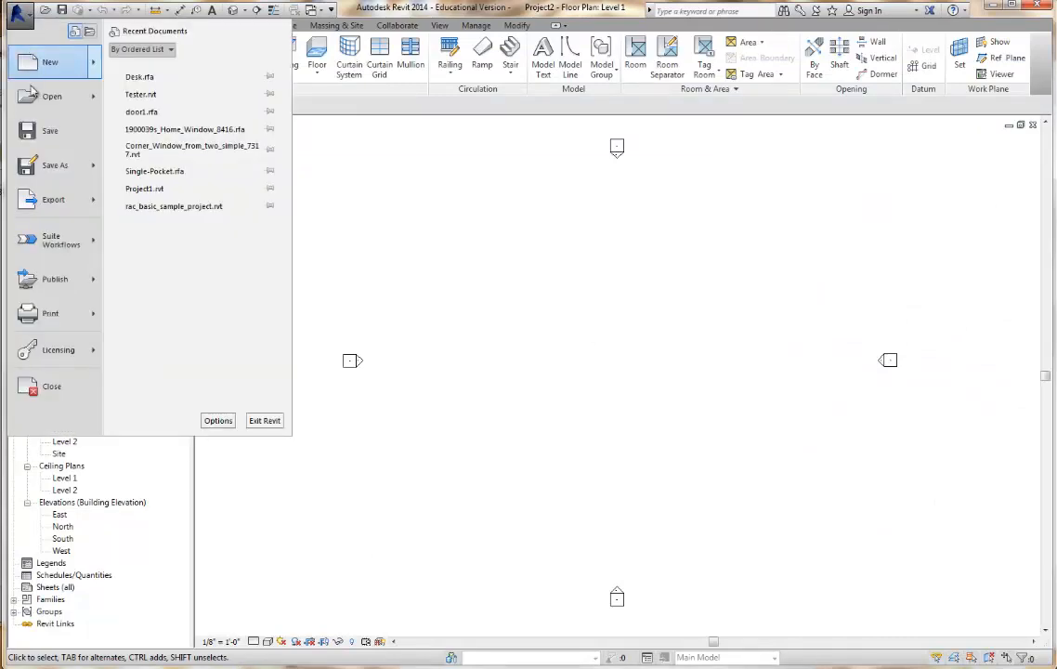
pyautogui.moveTo(45, 74)
pyautogui.click(160, 98)
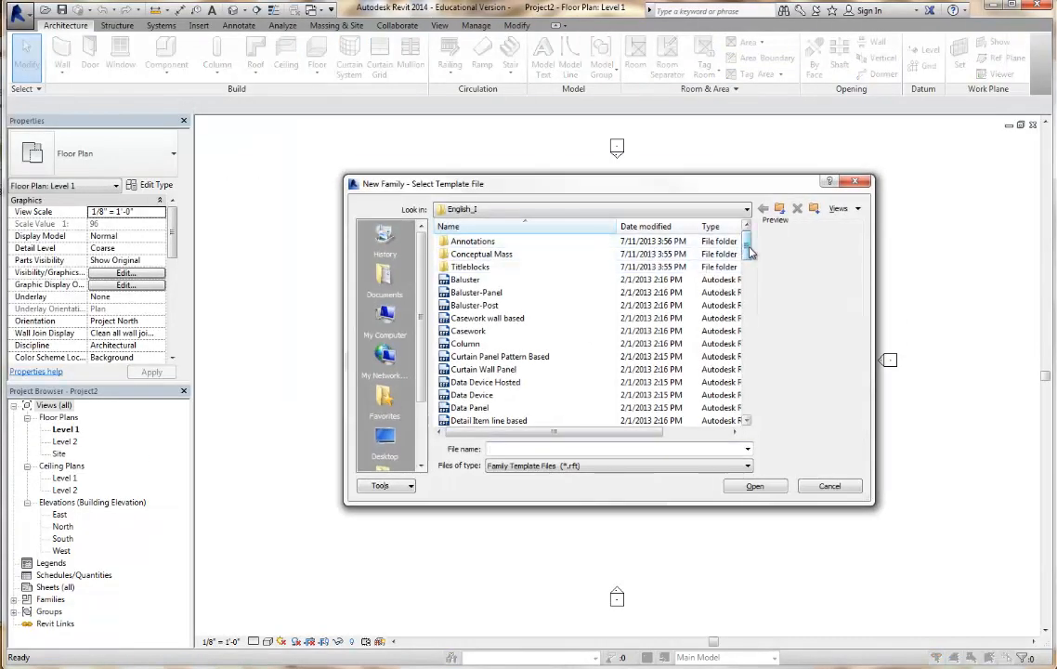
pyautogui.moveTo(749, 251); pyautogui.dragTo(749, 320)
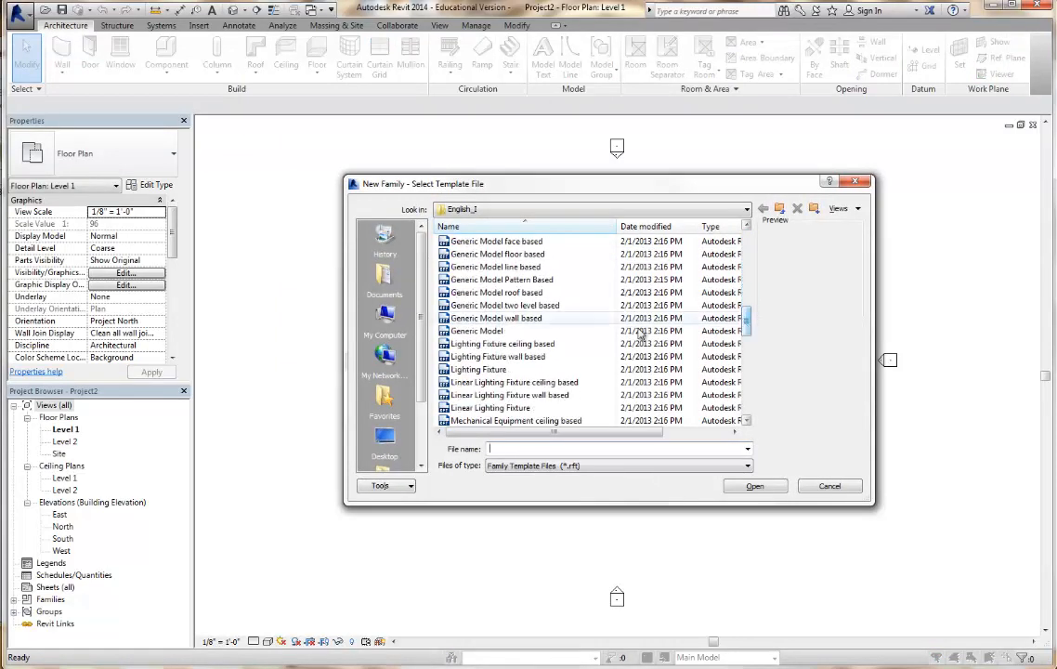
pyautogui.click(493, 332)
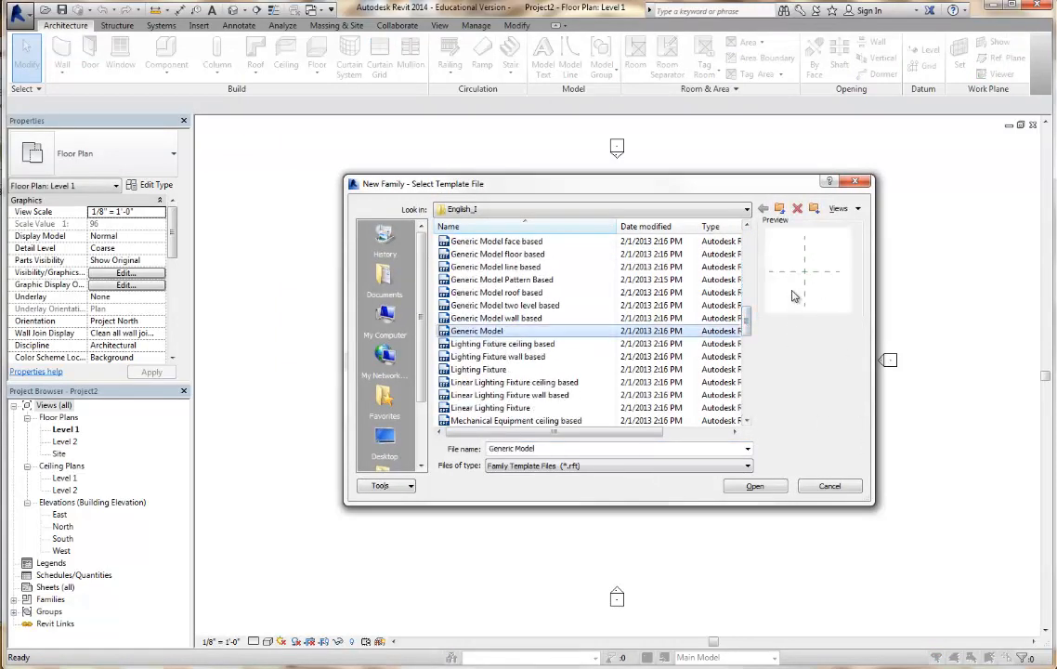
pyautogui.click(766, 489)
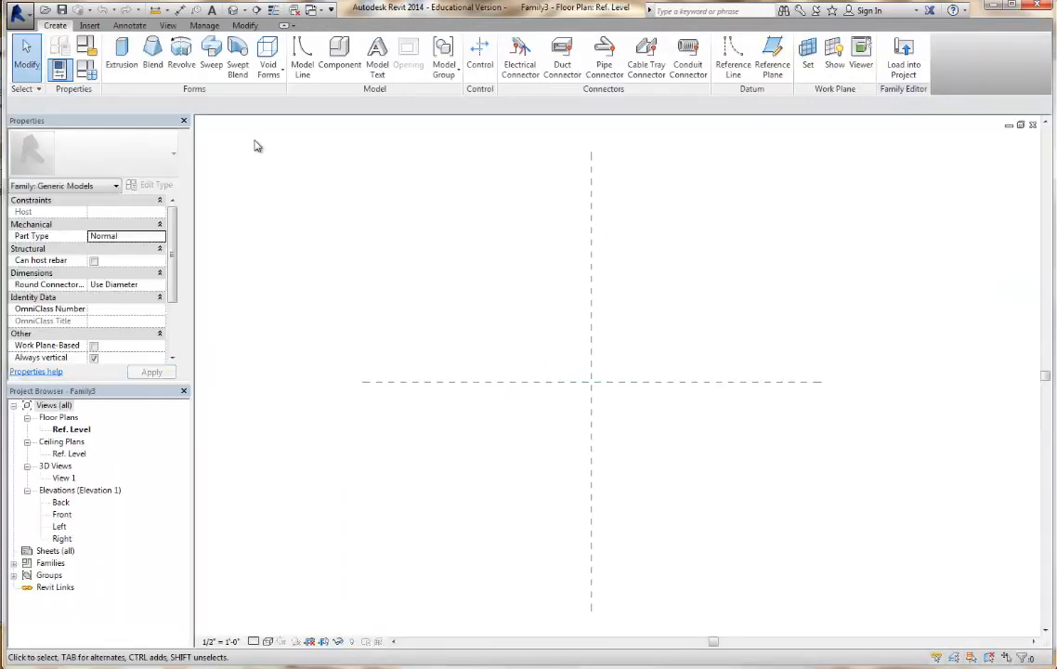
# Import the CAD file tst.sat from the Revit folder into the family's reference level.
pyautogui.click(92, 27)
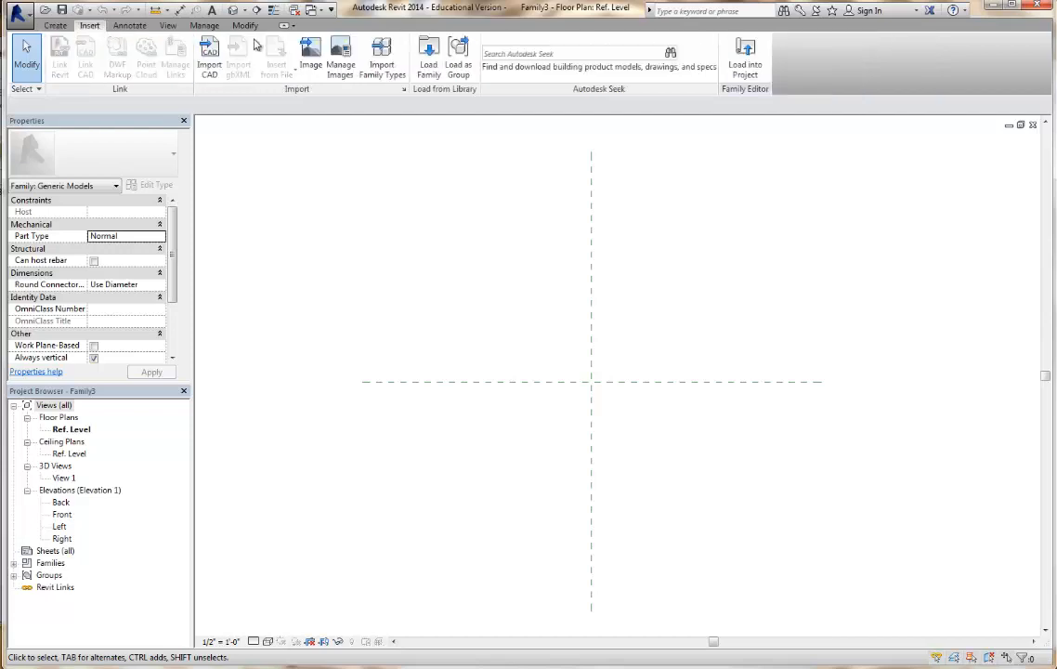
pyautogui.click(212, 61)
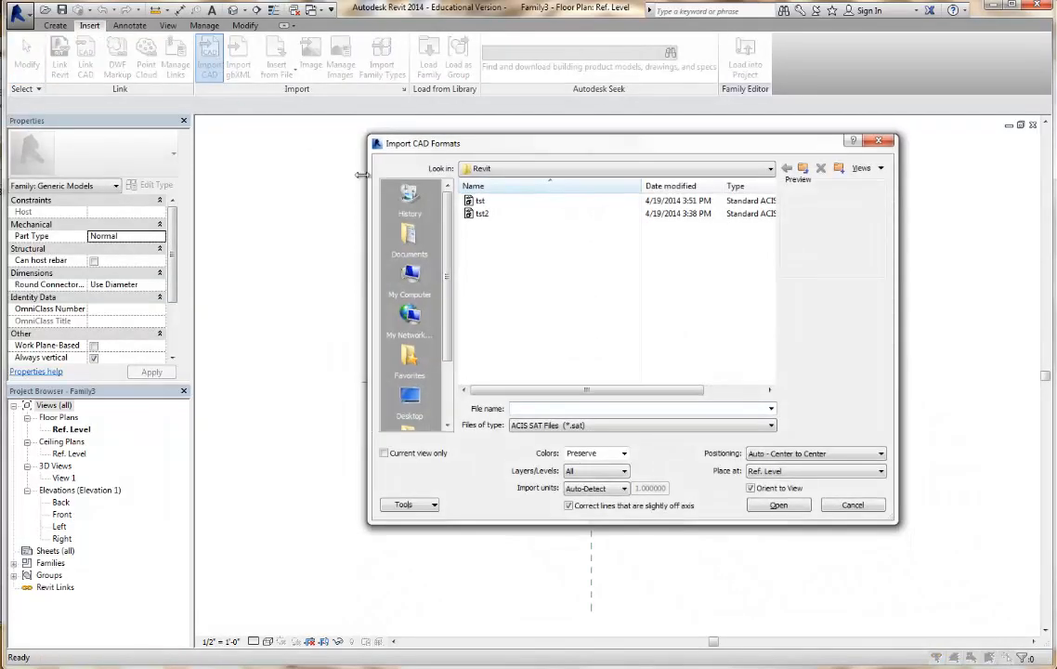
pyautogui.click(480, 203)
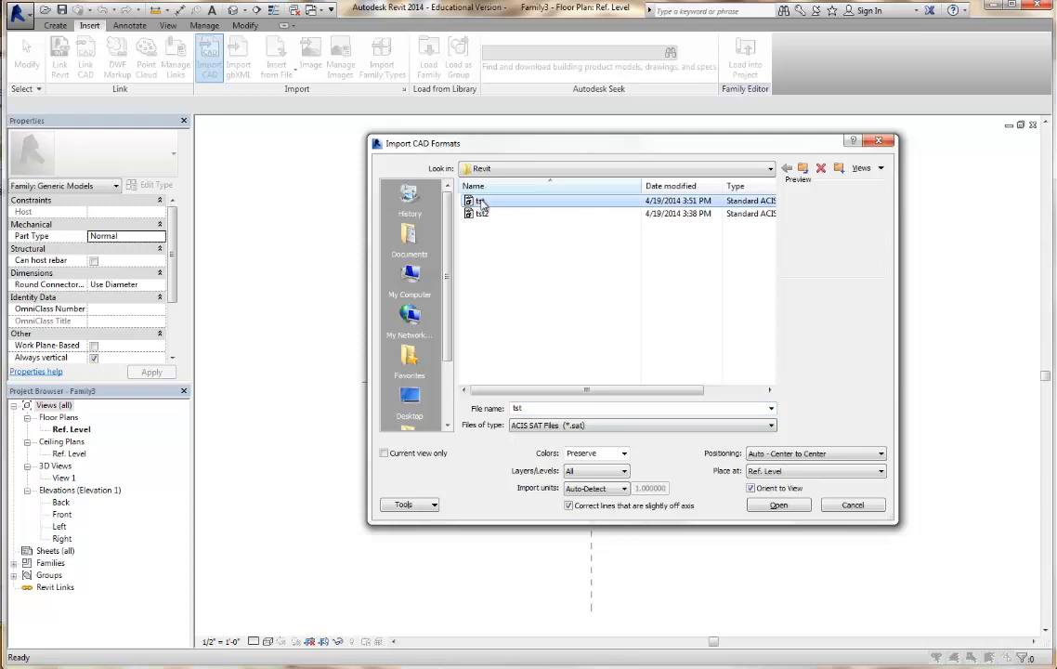
pyautogui.doubleClick(480, 203)
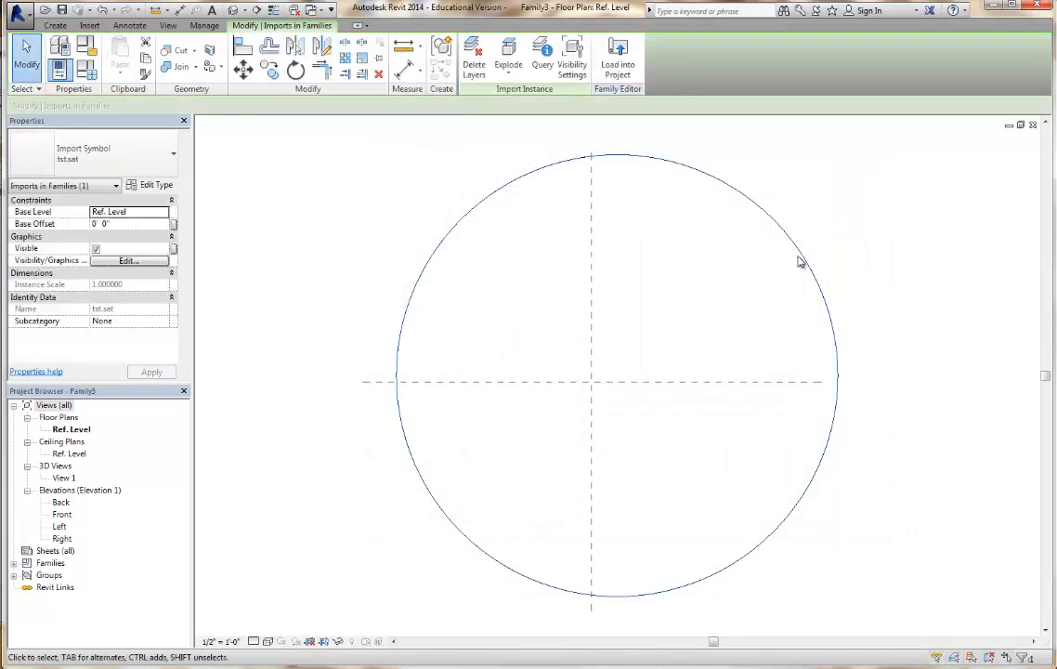
# Centre the imported cylinder on the intersection of the reference planes and open the default 3D view.
pyautogui.moveTo(802, 256); pyautogui.dragTo(782, 267)
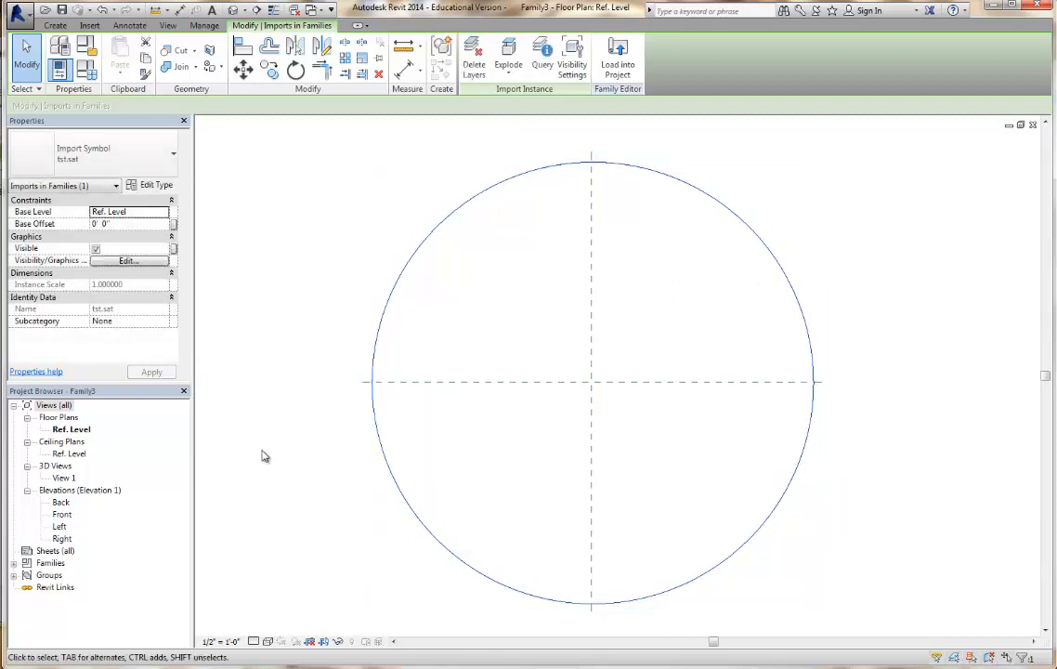
pyautogui.click(232, 9)
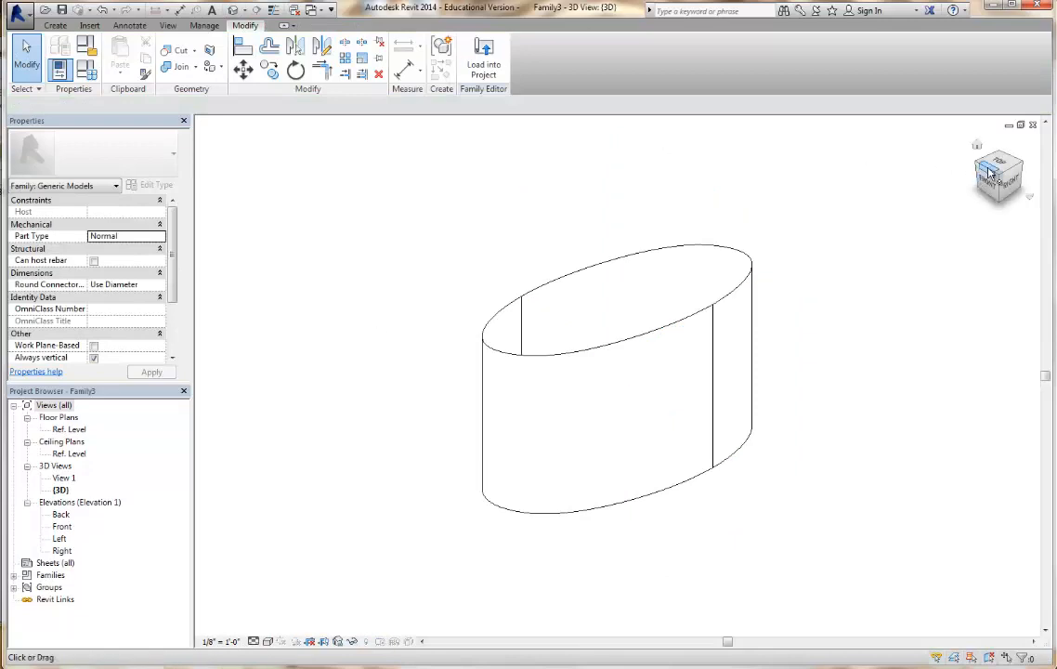
pyautogui.moveTo(878, 158)
pyautogui.keyDown('shift'); pyautogui.mouseDown(button='middle')
pyautogui.moveTo(205, 184)
pyautogui.moveTo(272, 169)
pyautogui.moveTo(823, 619)
pyautogui.moveTo(665, 604)
pyautogui.moveTo(515, 132)
pyautogui.moveTo(420, 153)
pyautogui.moveTo(310, 158)
pyautogui.moveTo(283, 146)
pyautogui.mouseUp(button='middle'); pyautogui.keyUp('shift')
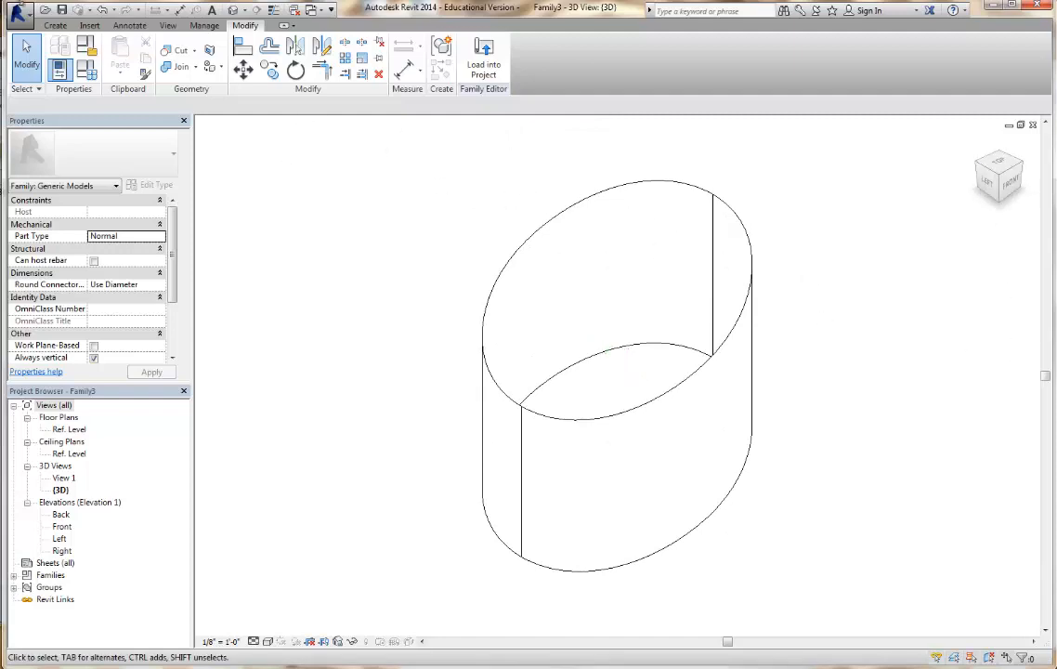
pyautogui.click(28, 15)
pyautogui.click(364, 208)
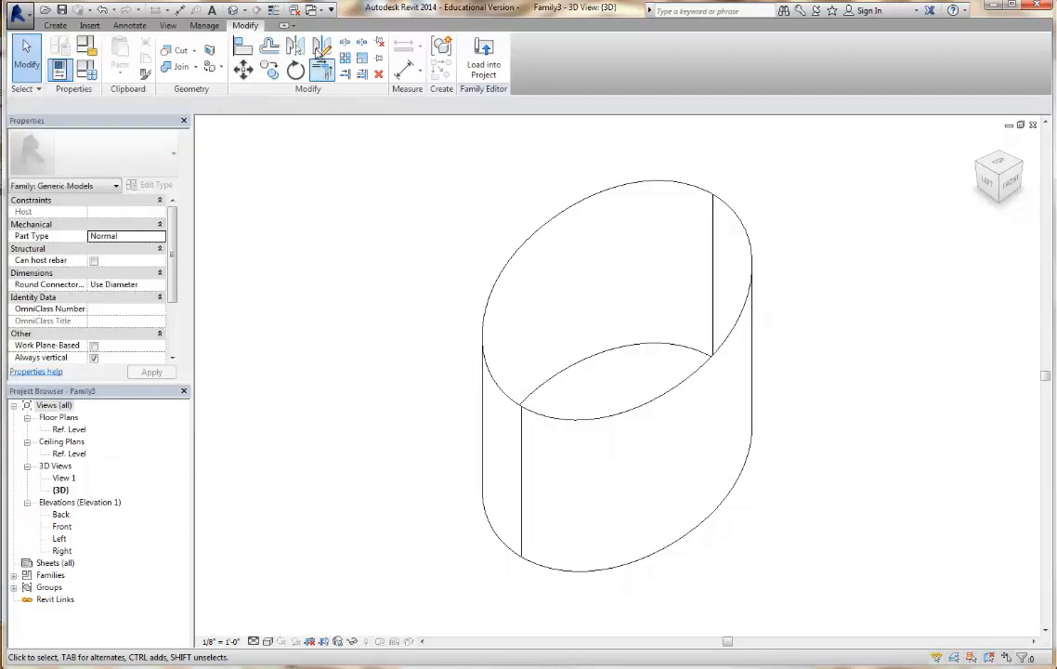
pyautogui.click(323, 12)
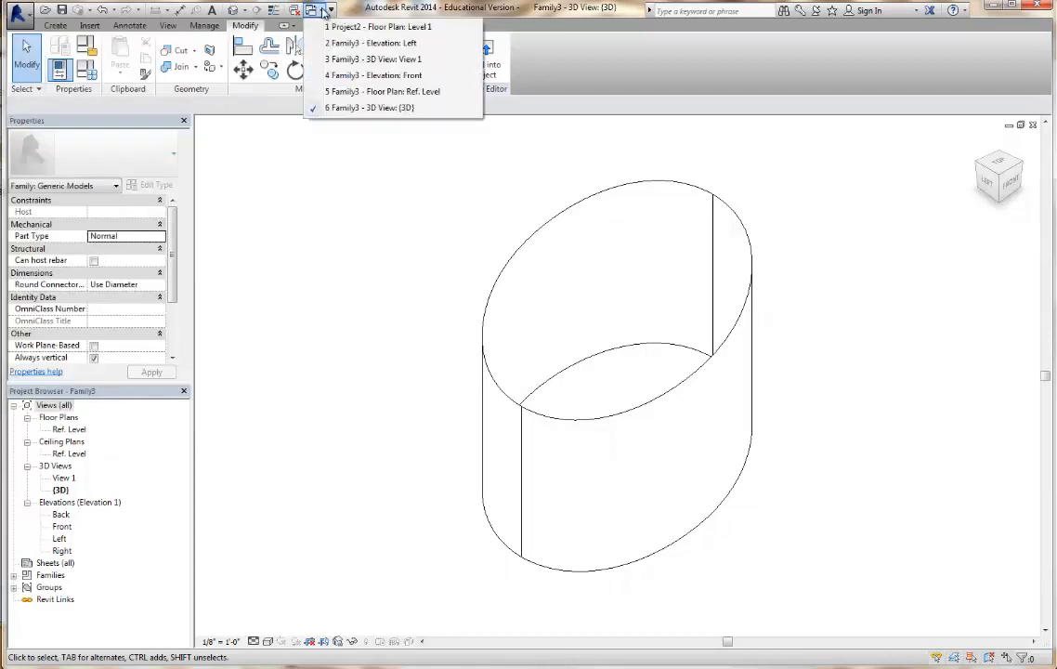
pyautogui.click(389, 218)
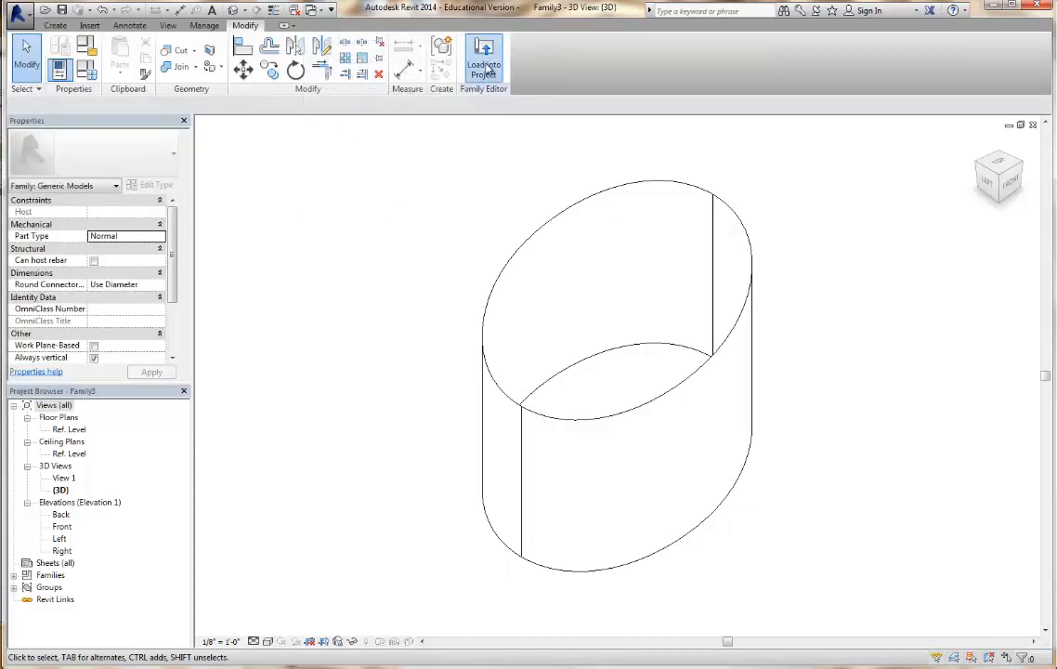
# Load the family into the project and place one instance on Level 1 near the centre of the four elevation markers.
pyautogui.click(487, 68)
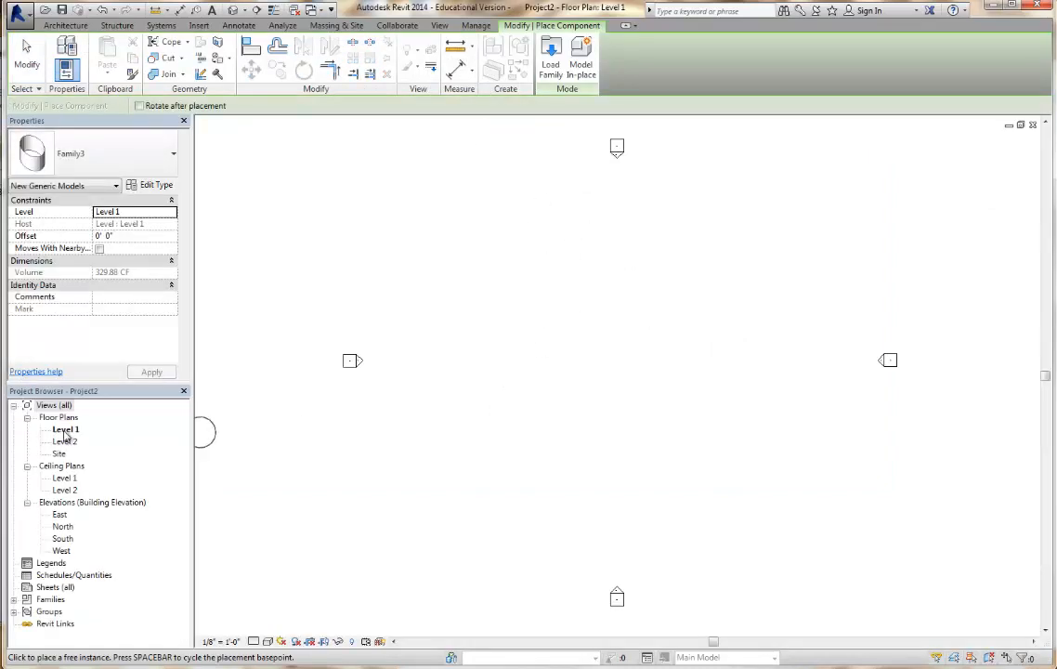
pyautogui.click(611, 360)
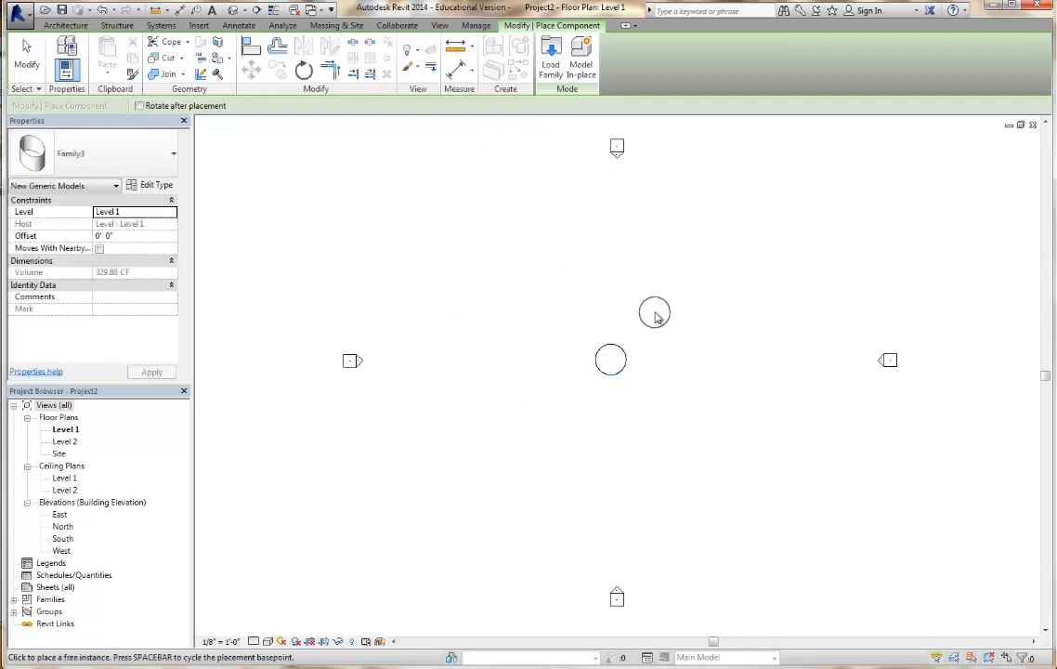
pyautogui.rightClick(654, 314)
pyautogui.click(689, 317)
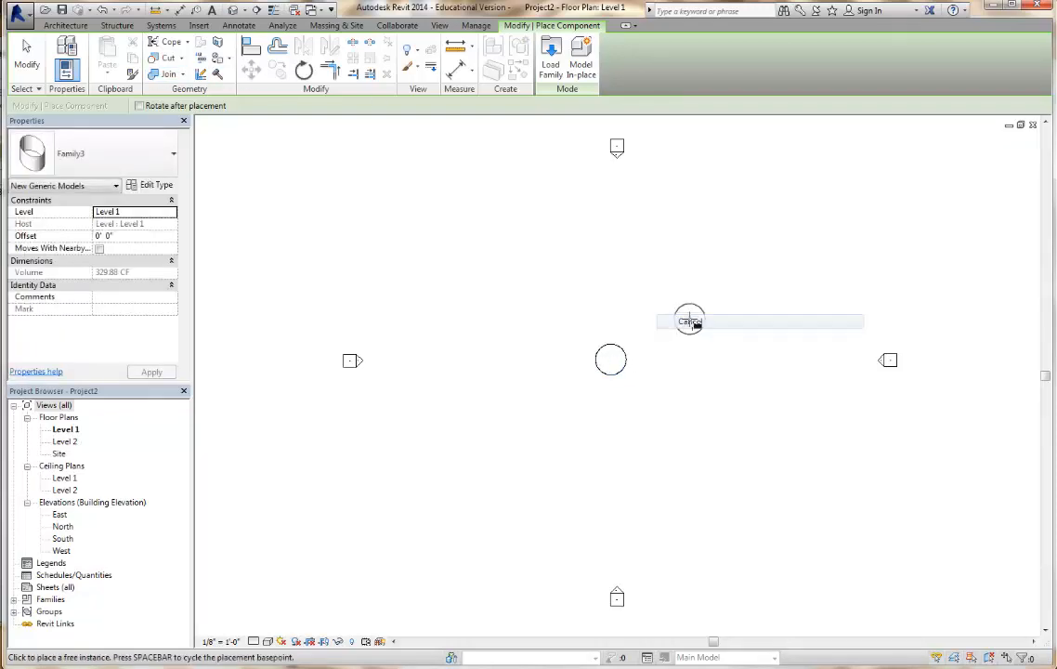
pyautogui.rightClick(610, 295)
pyautogui.click(641, 300)
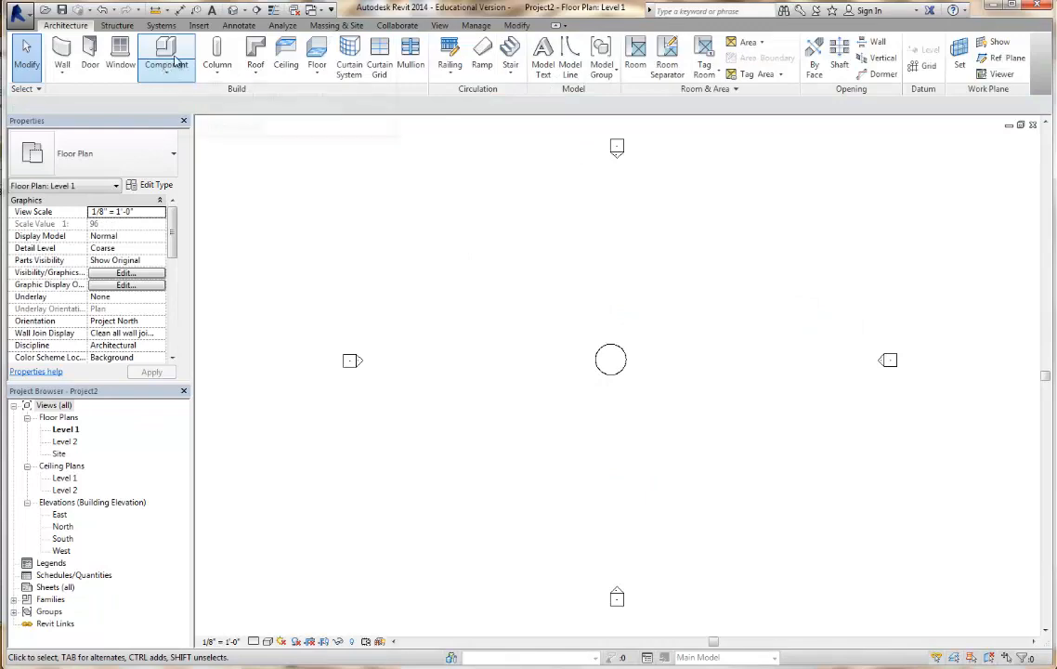
# In the project's 3D view, create Generic - 4" Brick walls by face on both halves of the cylinder.
pyautogui.click(232, 11)
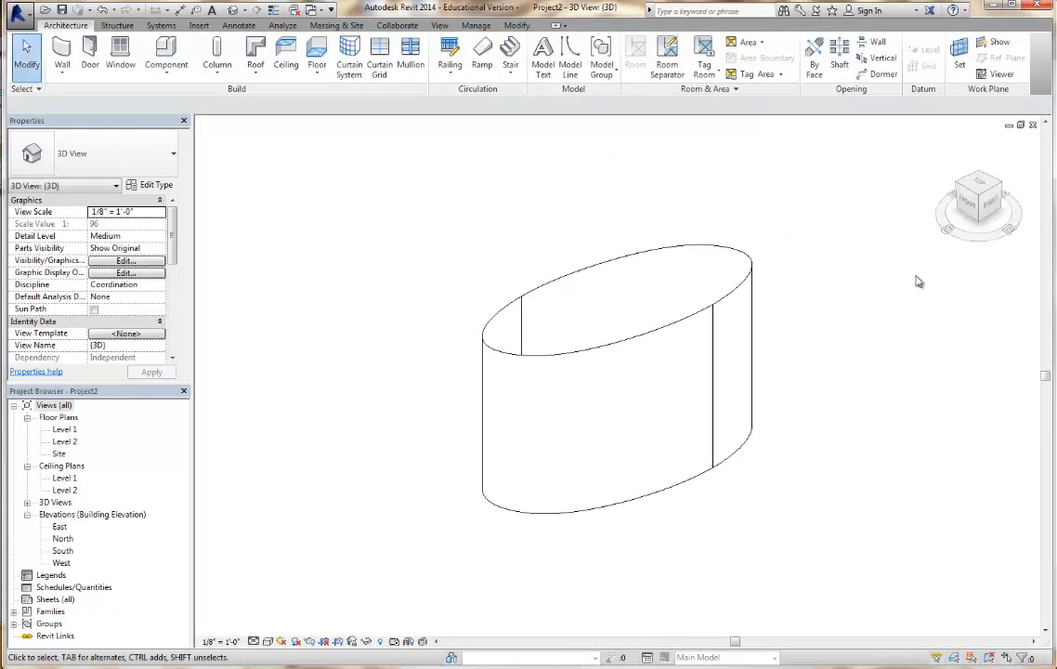
pyautogui.moveTo(974, 193); pyautogui.dragTo(942, 194)
pyautogui.click(62, 70)
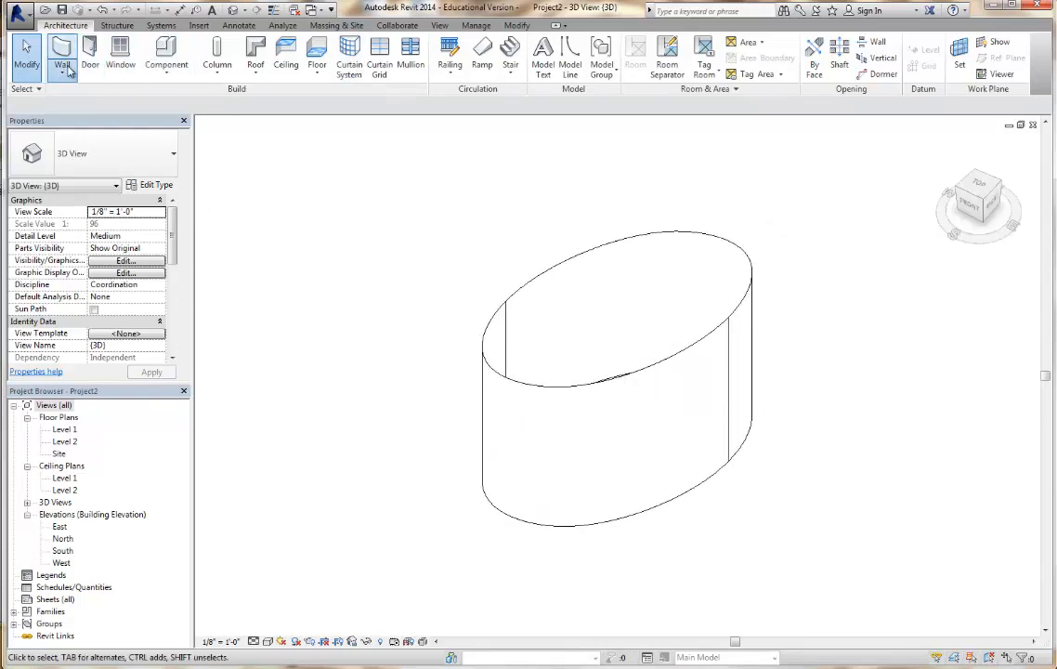
pyautogui.click(74, 151)
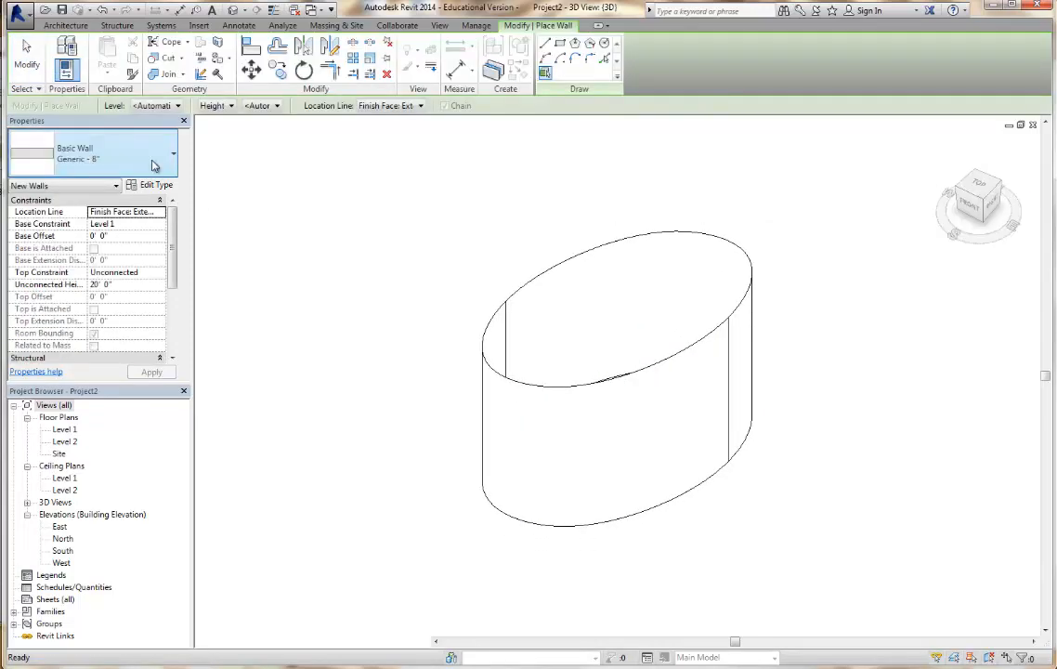
pyautogui.click(148, 158)
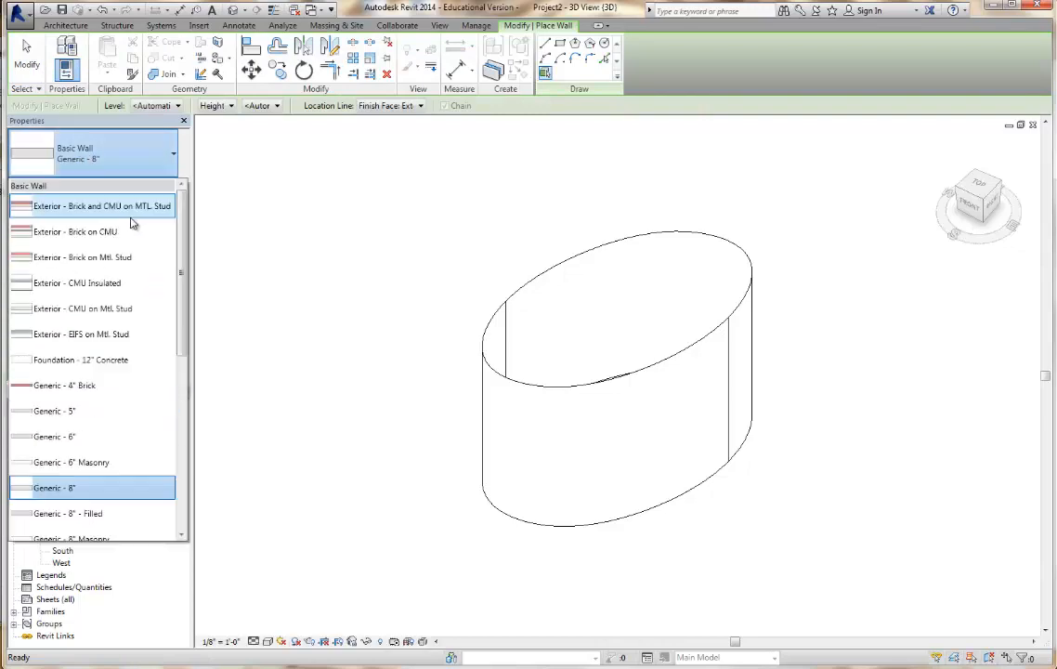
pyautogui.click(95, 384)
pyautogui.click(613, 398)
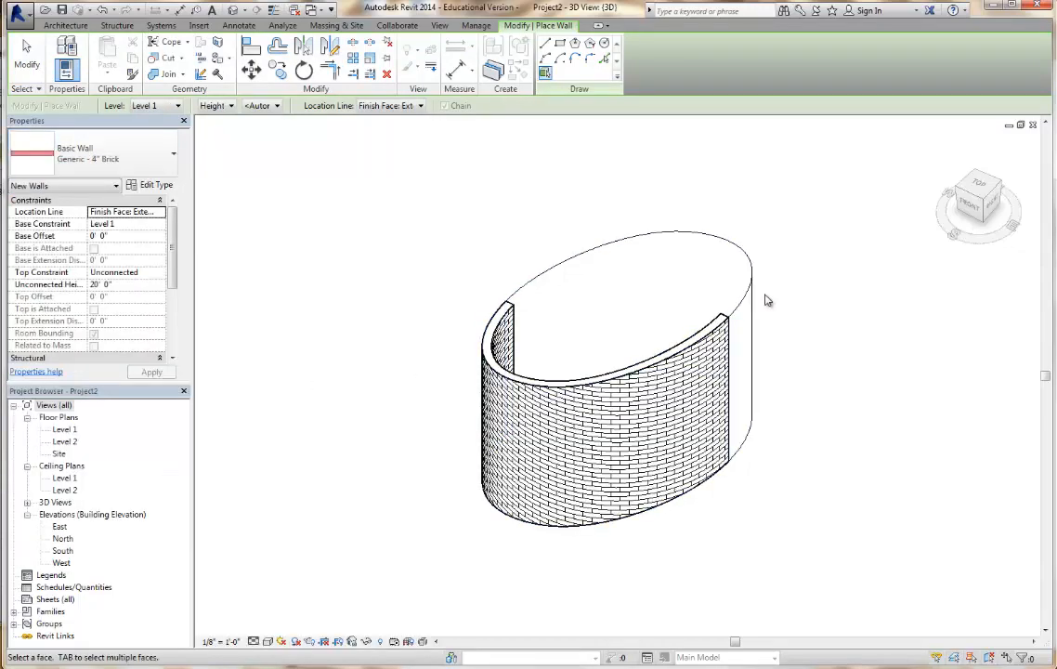
pyautogui.click(665, 262)
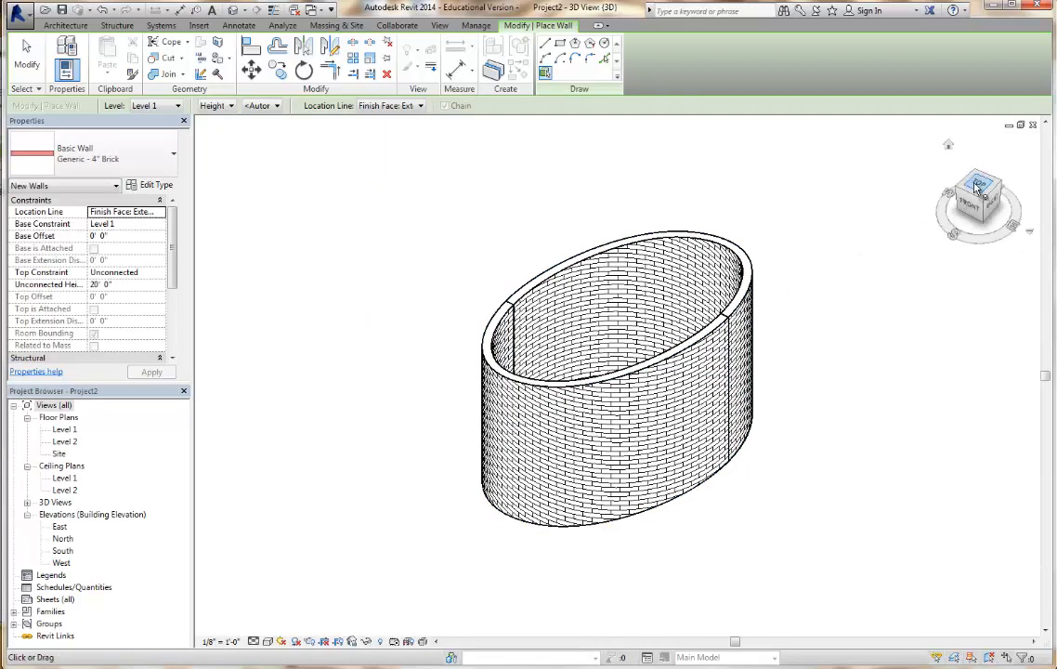
pyautogui.moveTo(955, 175)
pyautogui.mouseDown()
pyautogui.moveTo(633, 233)
pyautogui.moveTo(602, 254)
pyautogui.mouseUp()
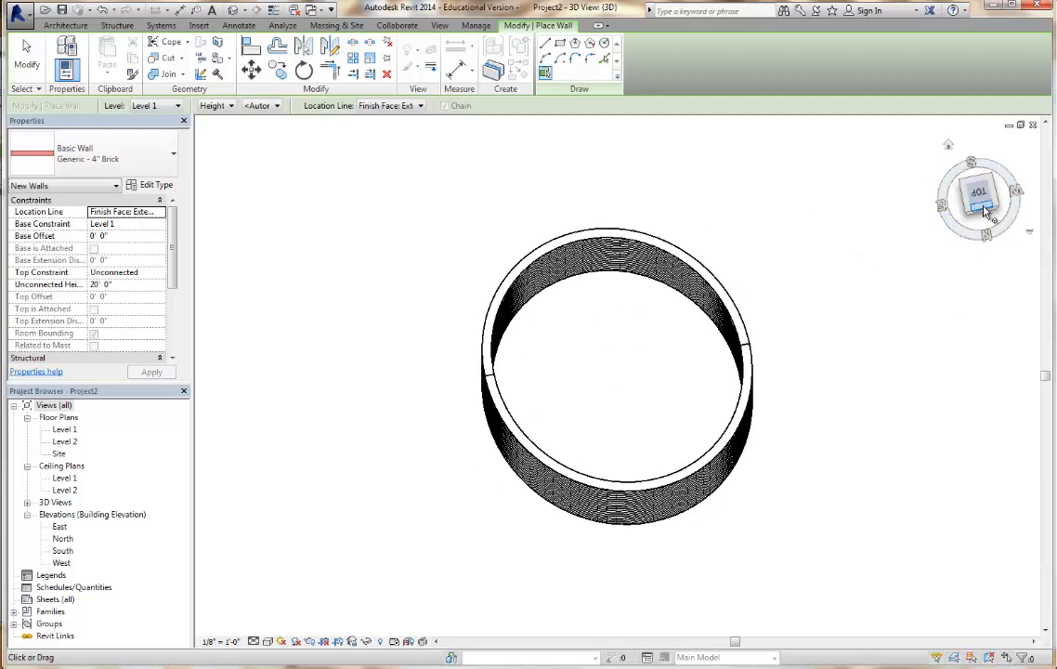
# Examine the brick cylinder walls in 3D from several angles and review the available roof creation methods.
pyautogui.moveTo(967, 198); pyautogui.dragTo(871, 128)
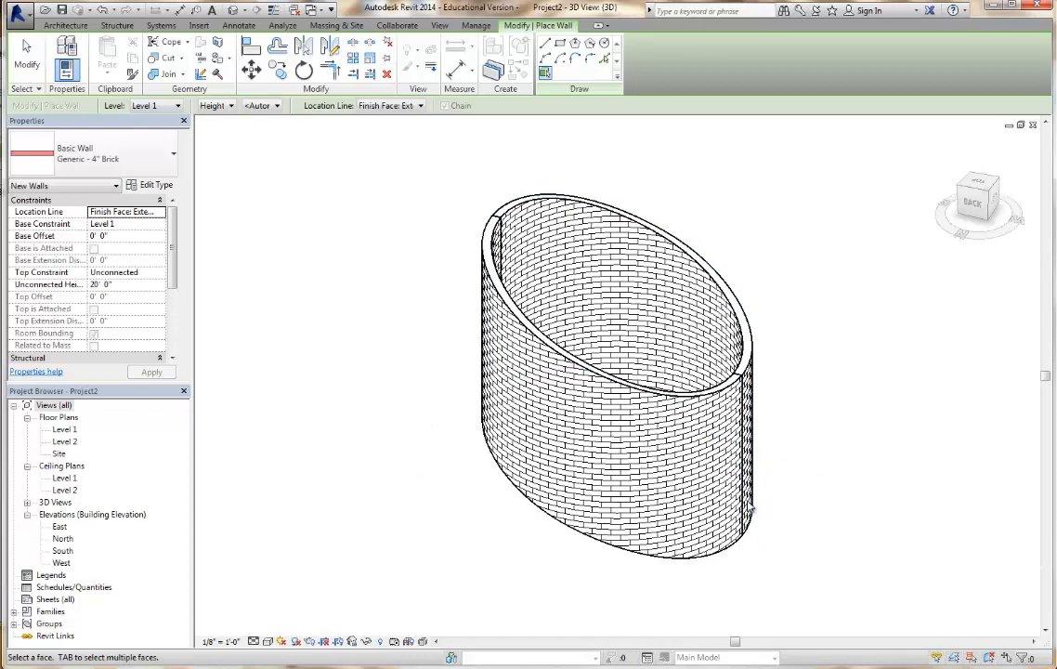
pyautogui.scroll(-3, 500, 541)
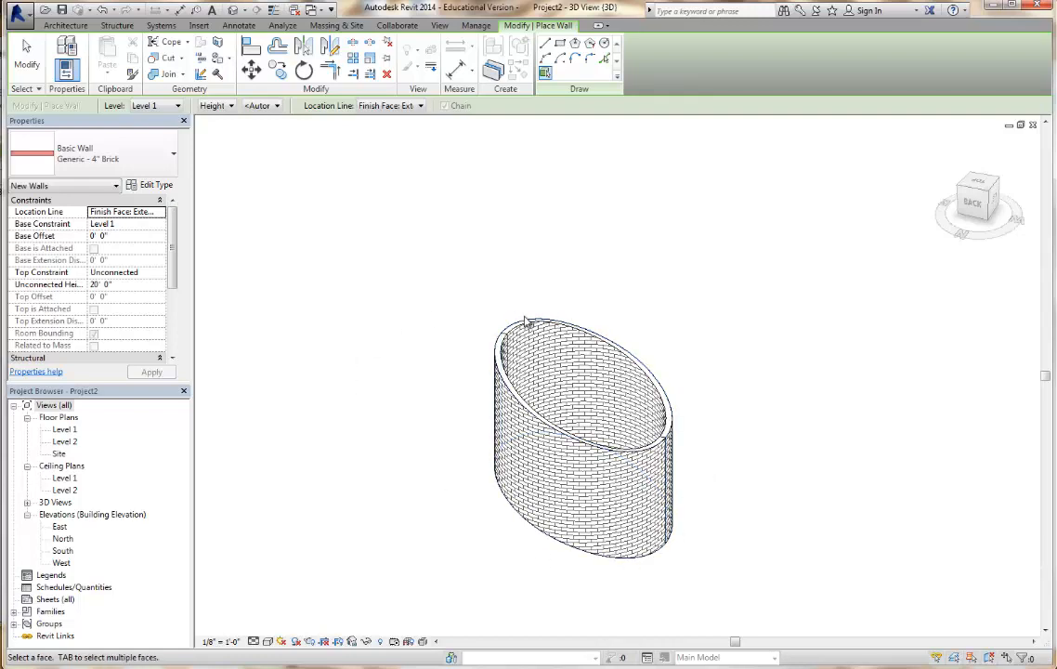
pyautogui.scroll(-1, 729, 407)
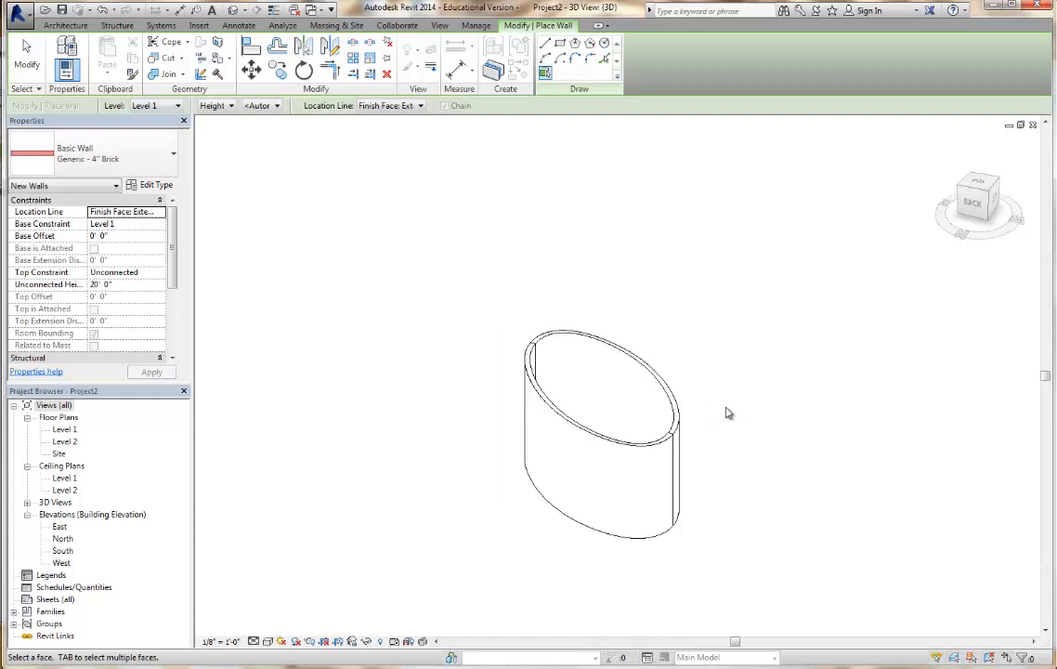
pyautogui.moveTo(993, 197); pyautogui.dragTo(976, 205)
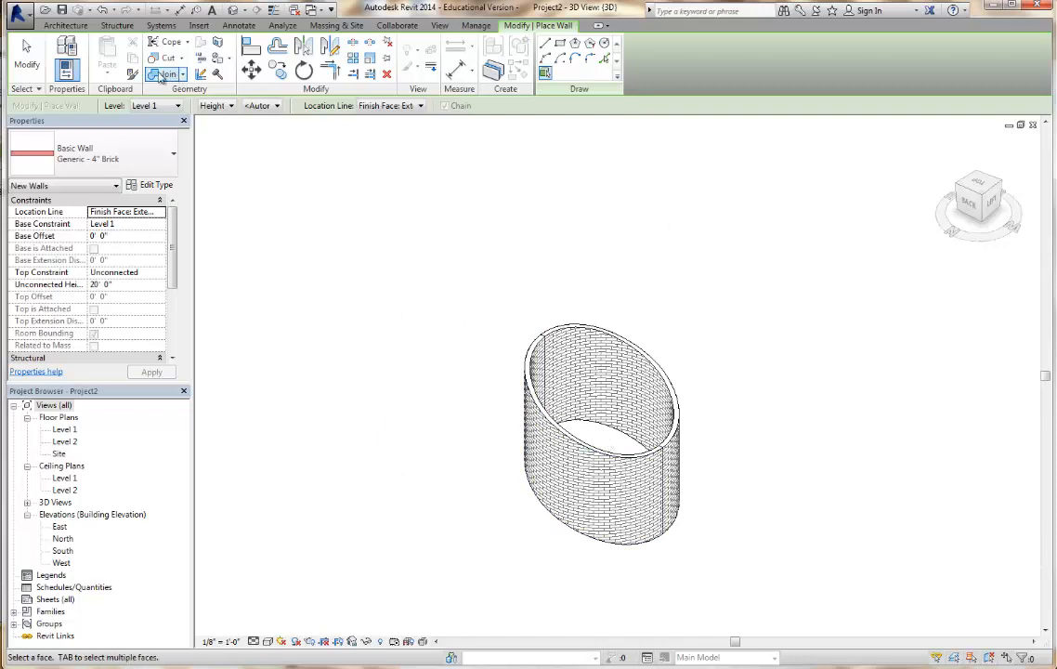
pyautogui.click(66, 25)
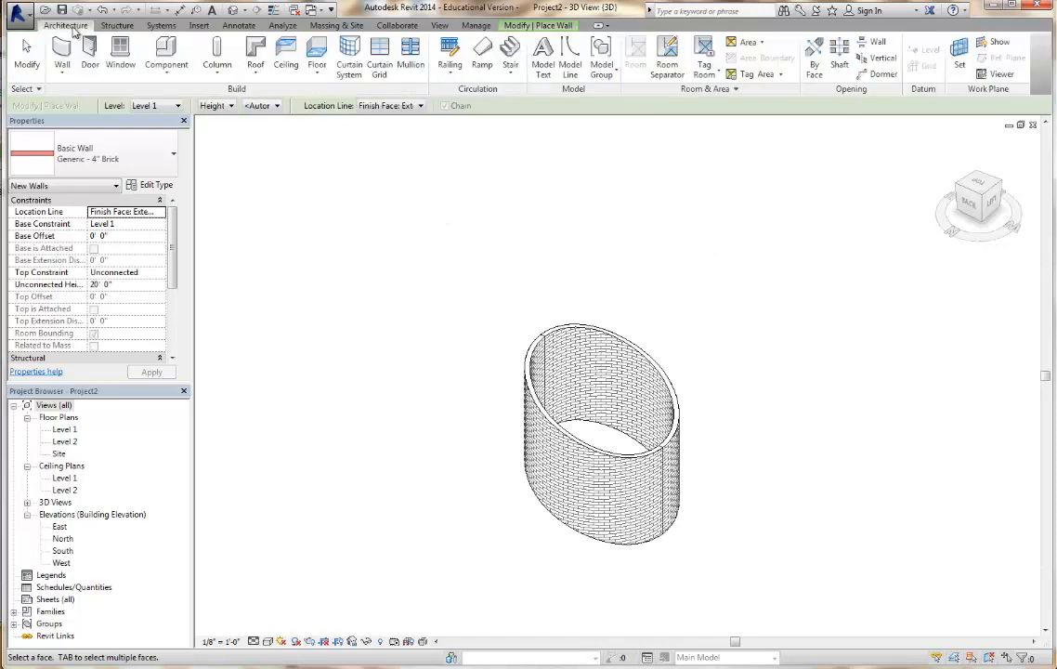
pyautogui.click(255, 67)
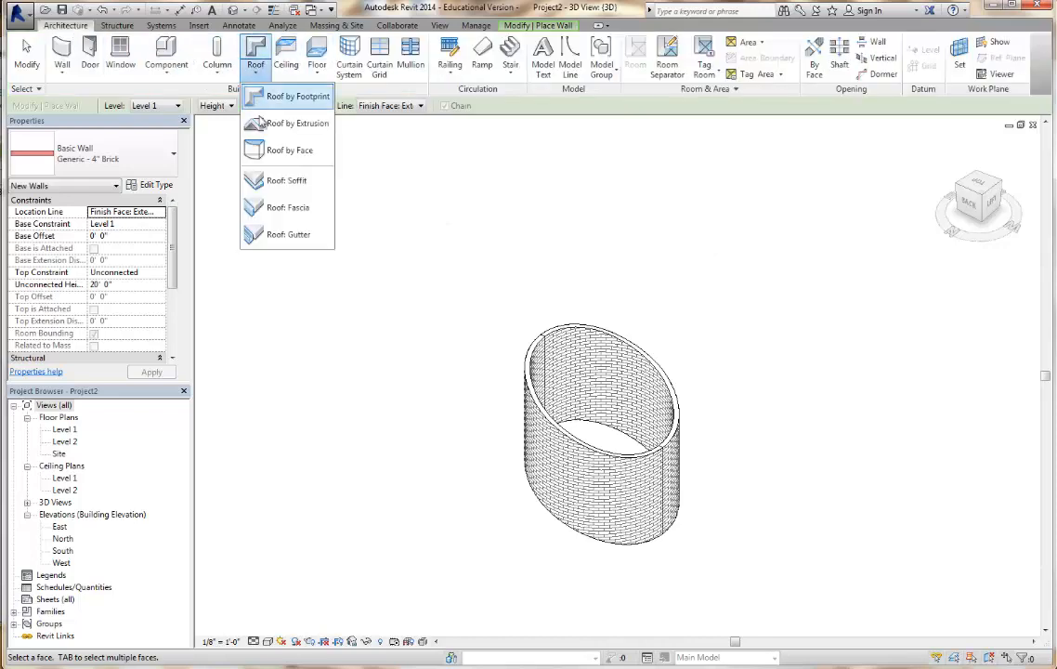
pyautogui.click(569, 219)
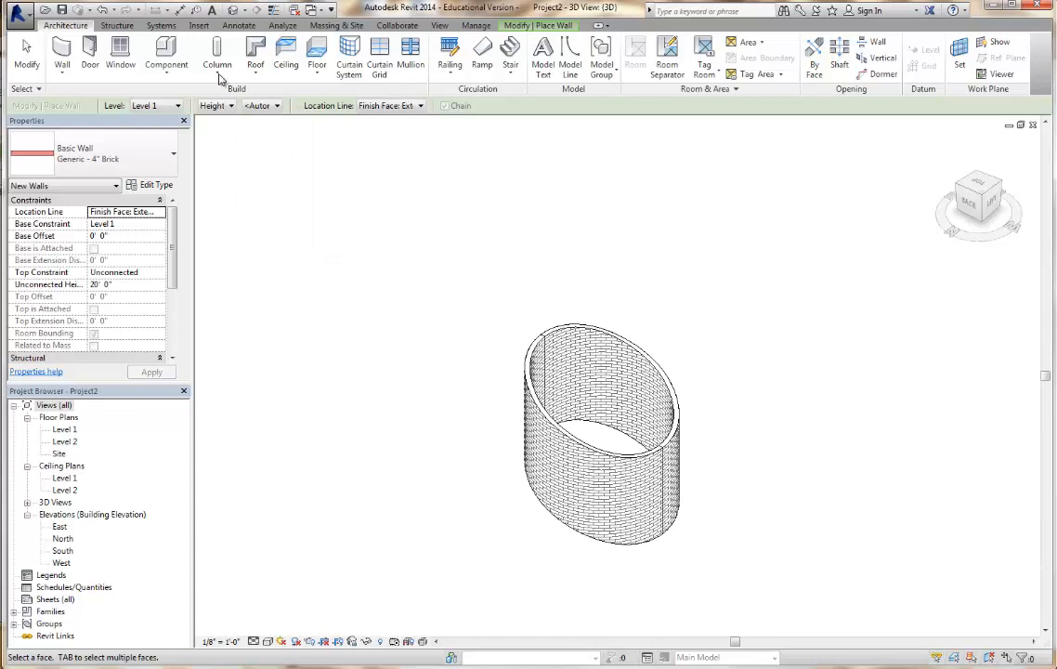
# Create an in-place mass named Roof.
pyautogui.click(358, 27)
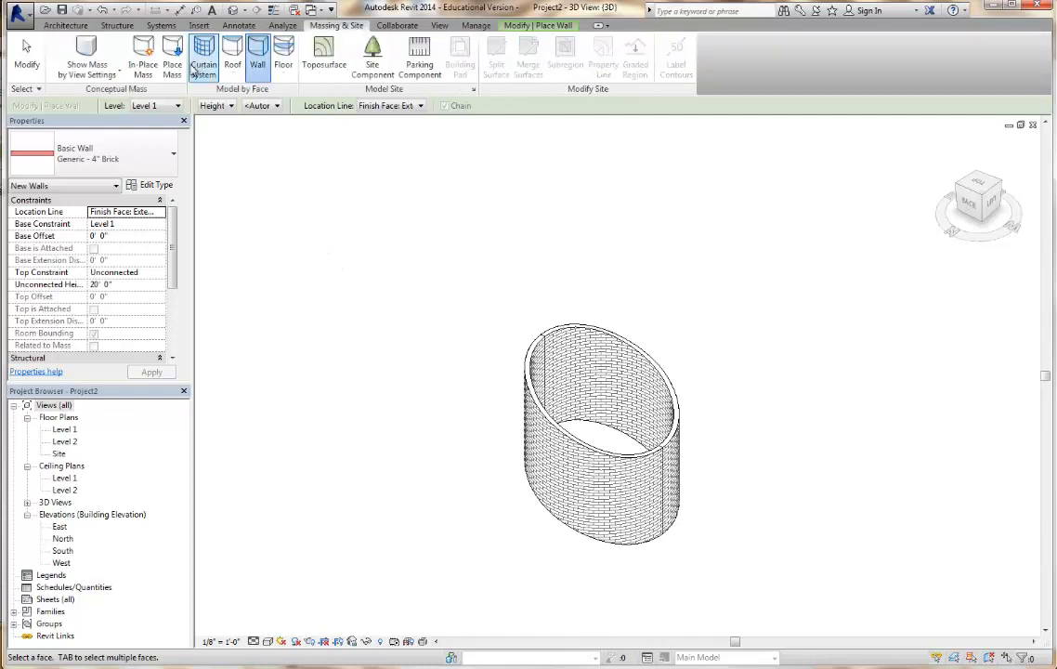
pyautogui.click(143, 57)
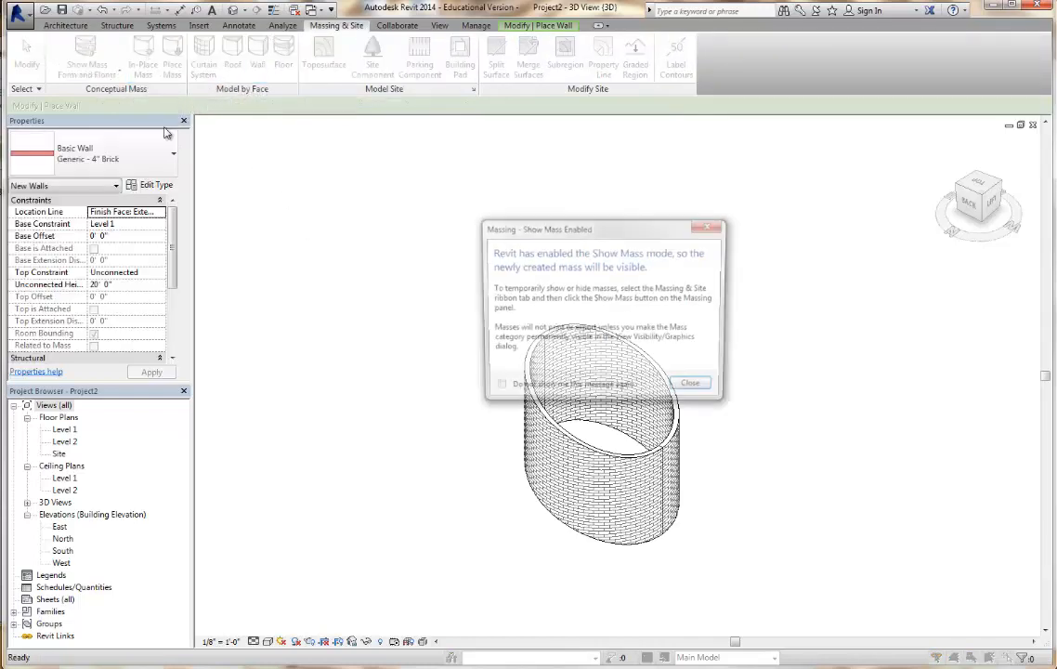
pyautogui.click(696, 389)
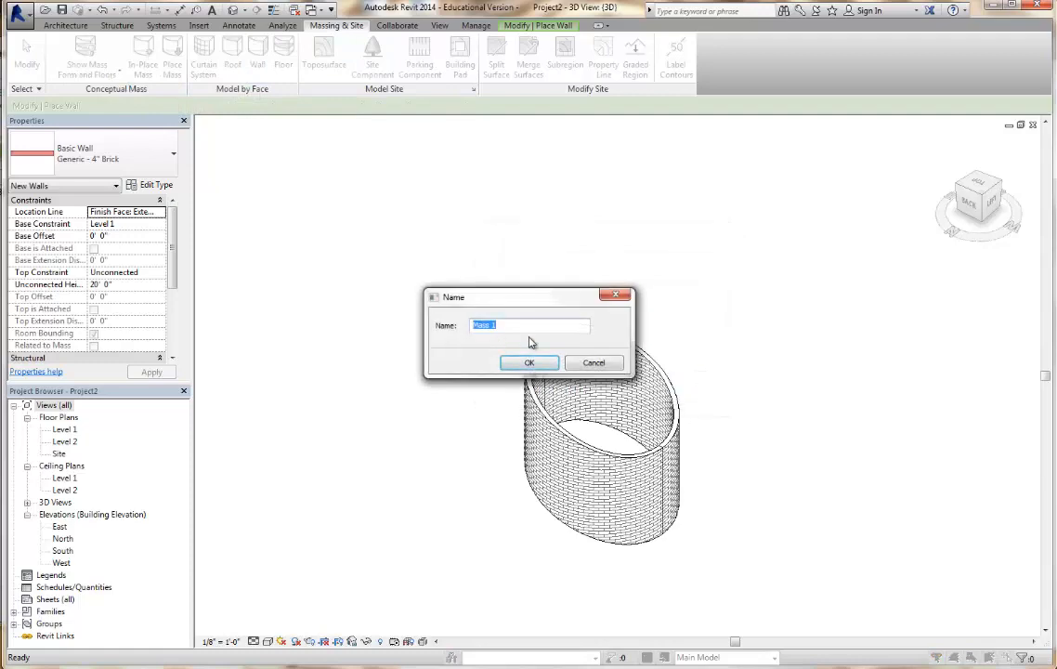
pyautogui.write('Roof')
pyautogui.click(529, 362)
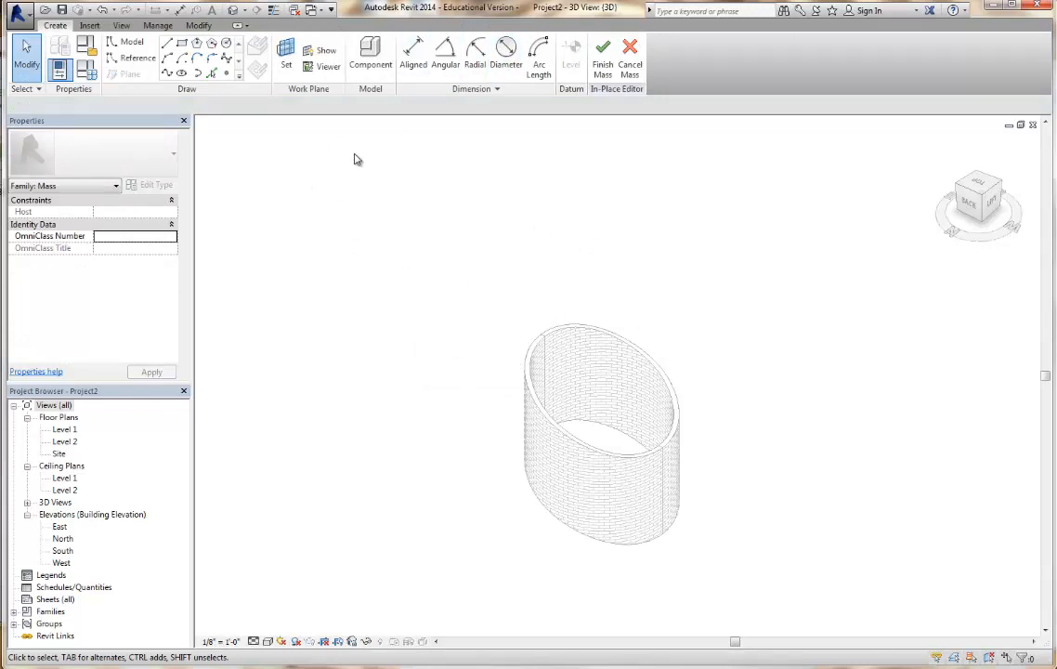
# On the Level 1 floor plan, draw a diagonal reference plane at 140° just below the cylinder.
pyautogui.click(168, 72)
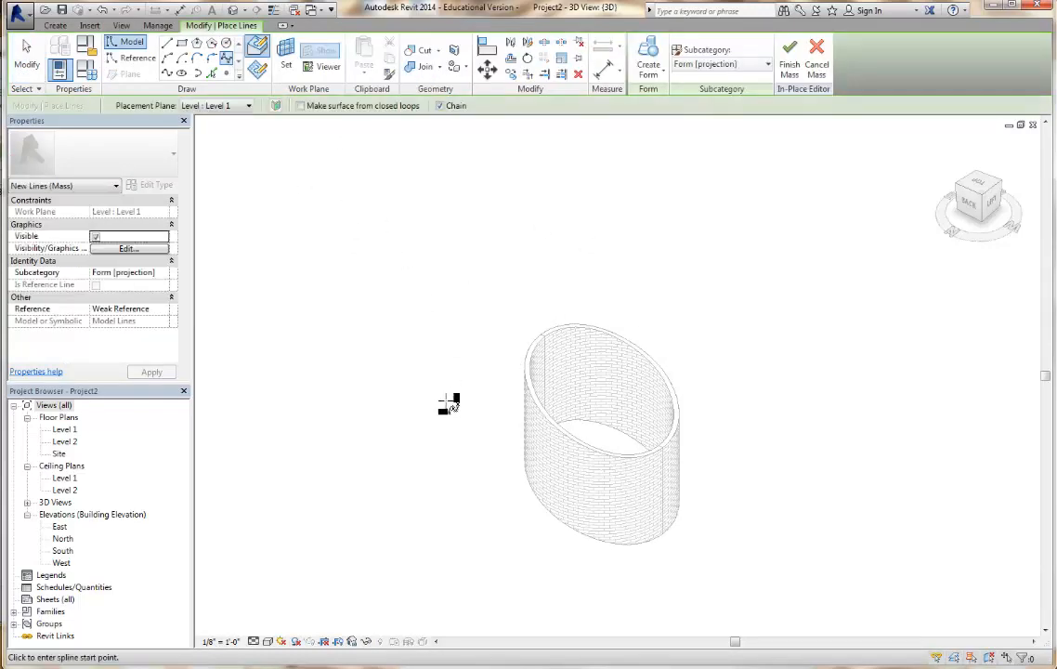
pyautogui.doubleClick(62, 430)
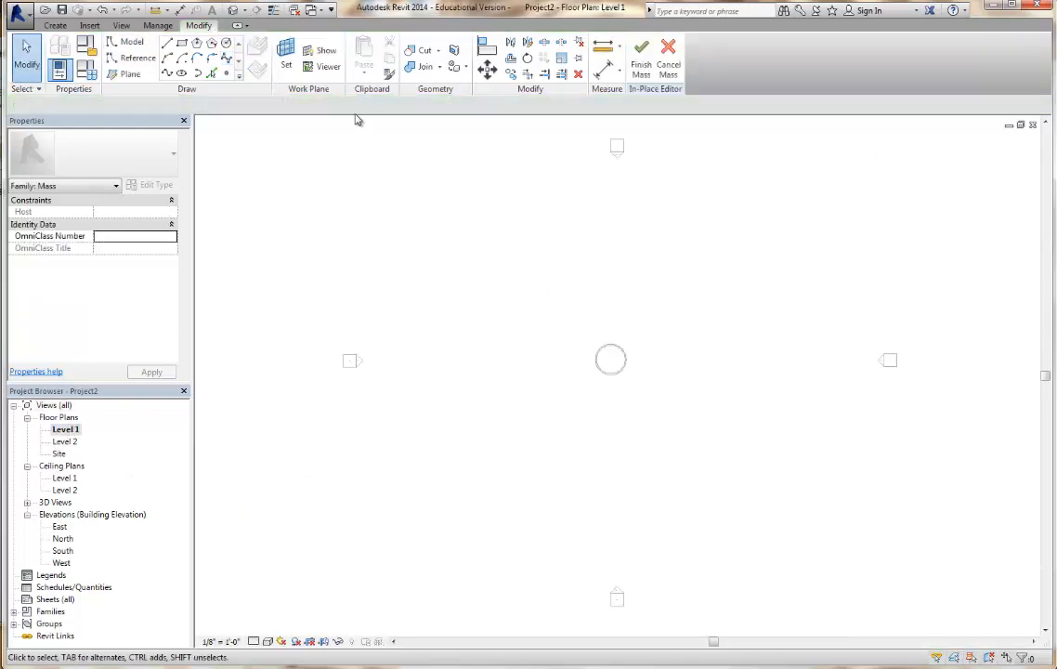
pyautogui.click(137, 58)
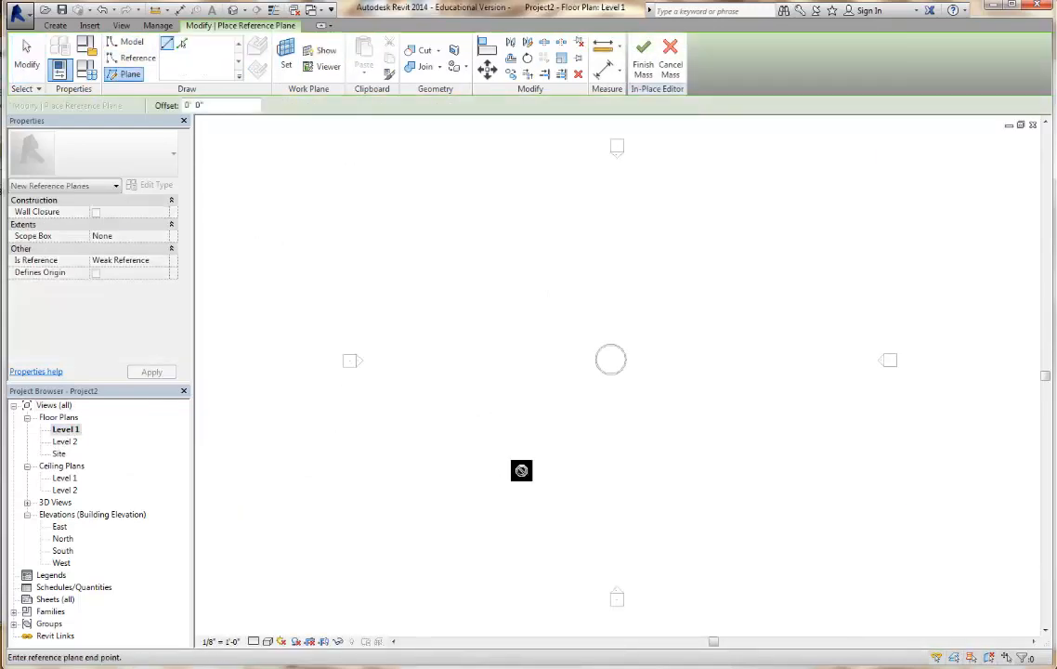
pyautogui.click(517, 473)
pyautogui.click(715, 306)
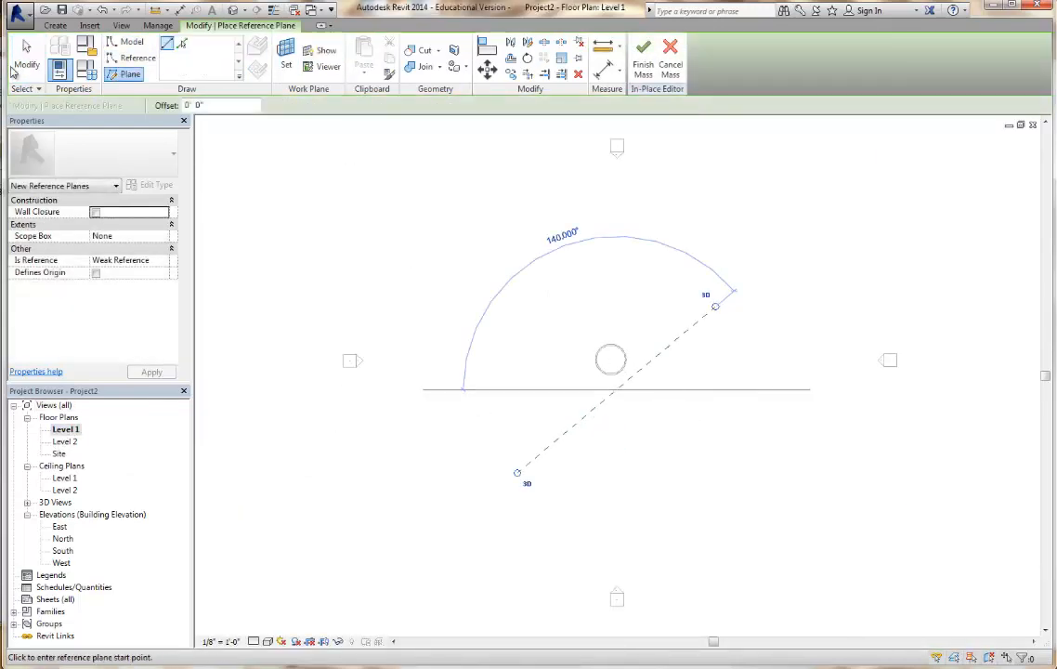
pyautogui.click(26, 58)
# Copy the diagonal reference plane about 18' 6" across to the opposite side of the cylinder.
pyautogui.click(619, 394)
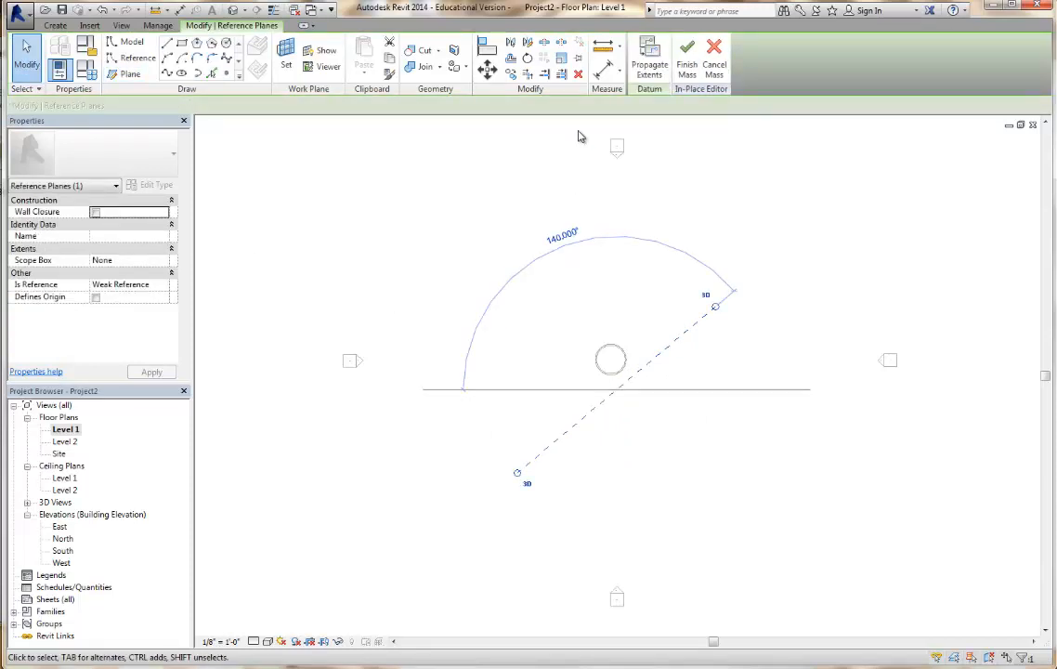
pyautogui.click(511, 74)
pyautogui.click(527, 417)
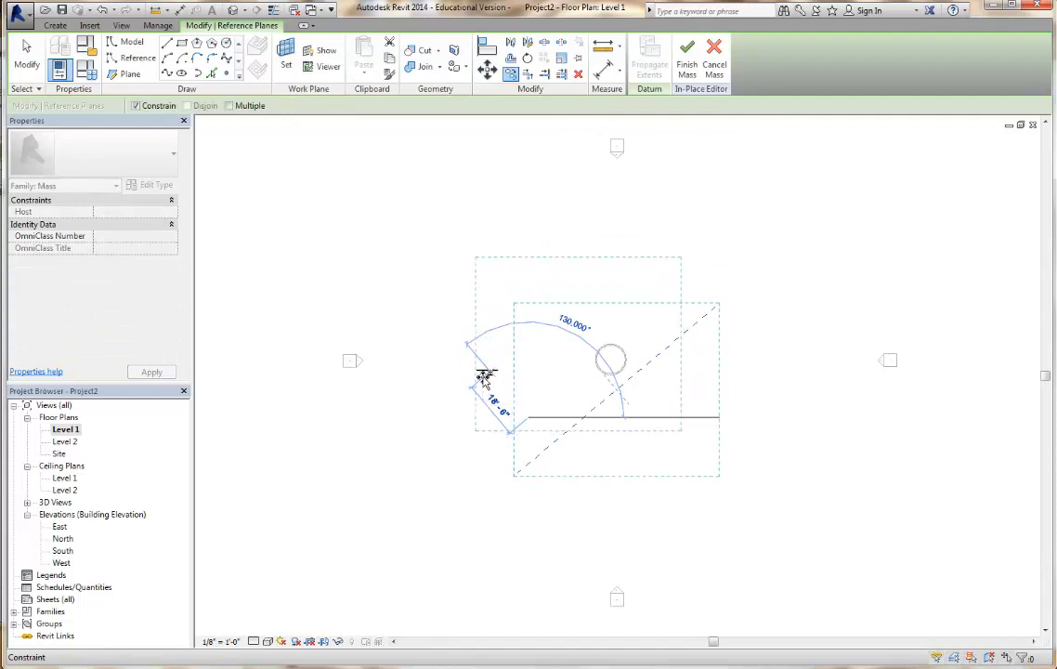
pyautogui.click(483, 376)
pyautogui.click(615, 421)
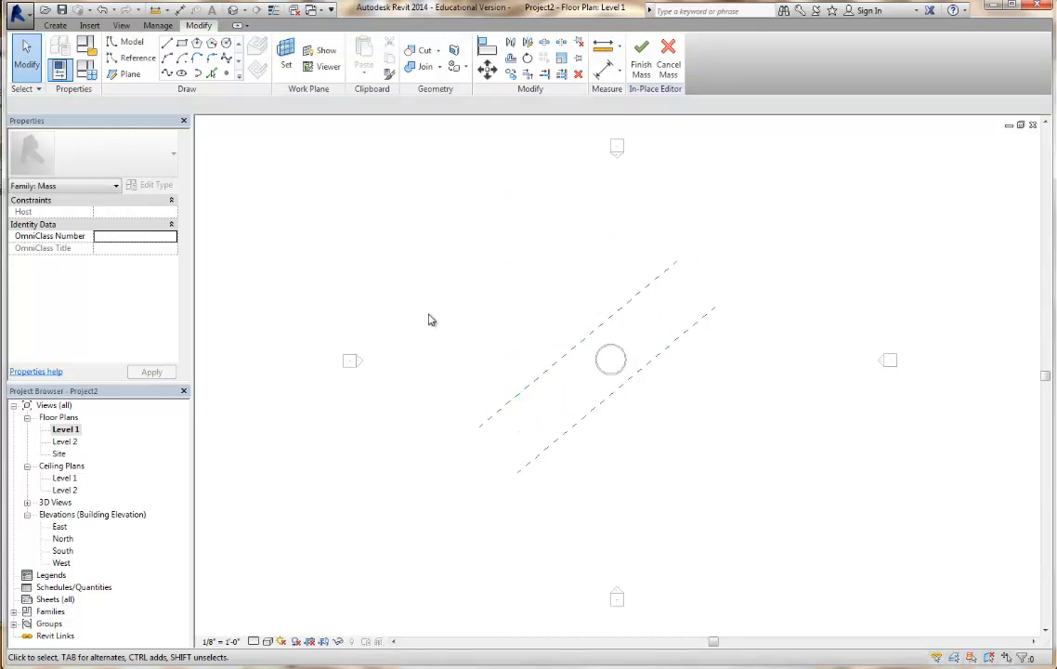
# Try to start a spline in the East elevation, specifying its work plane by picking a plane.
pyautogui.doubleClick(63, 539)
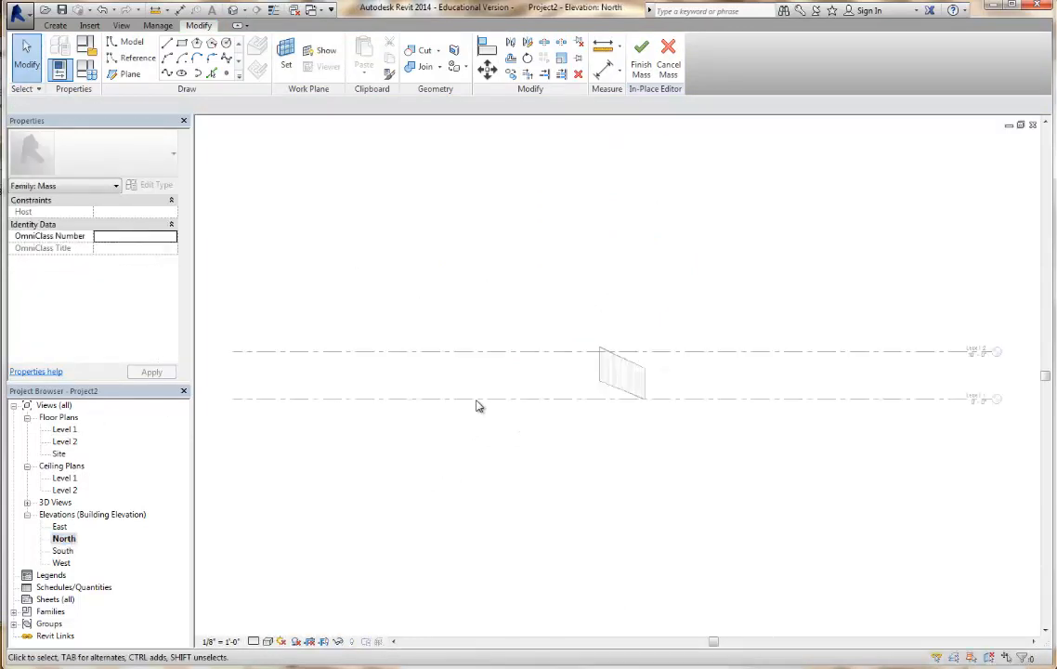
pyautogui.doubleClick(60, 527)
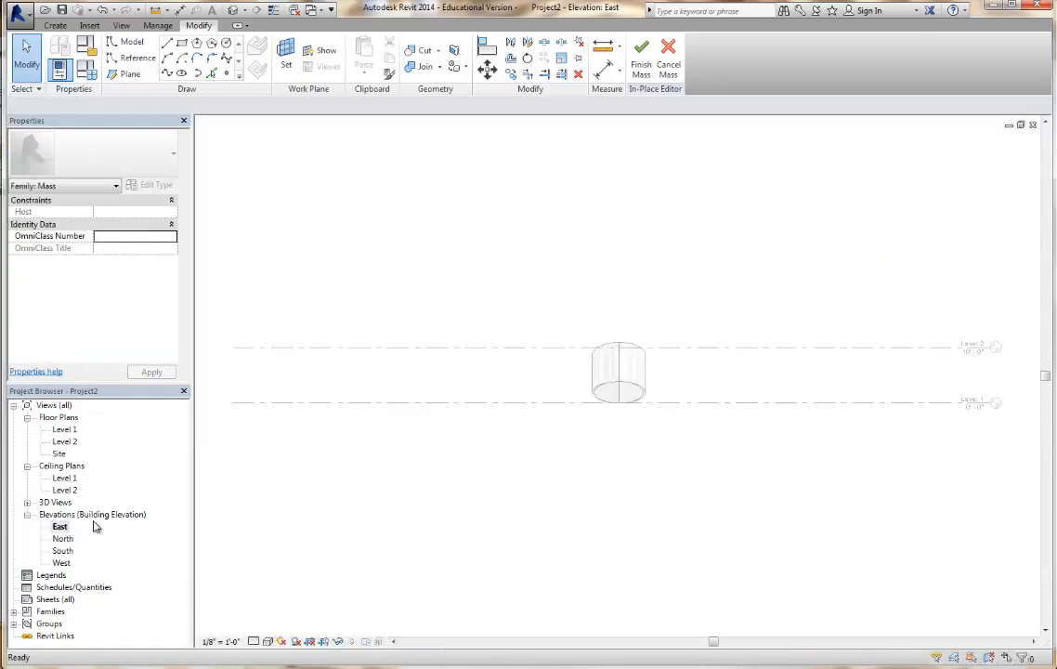
pyautogui.click(226, 58)
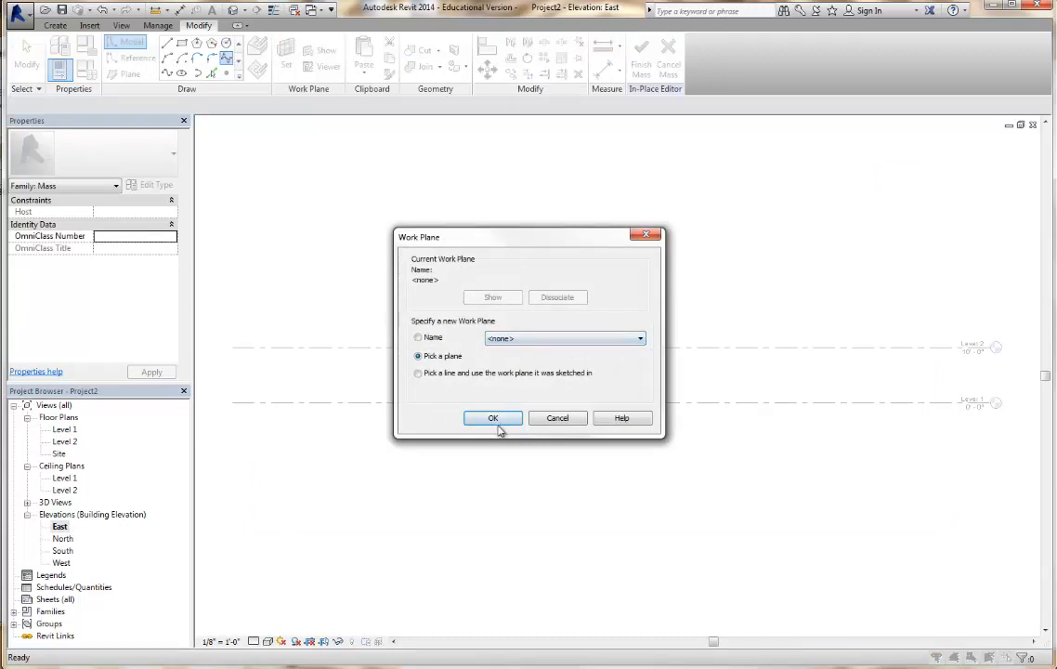
pyautogui.click(495, 418)
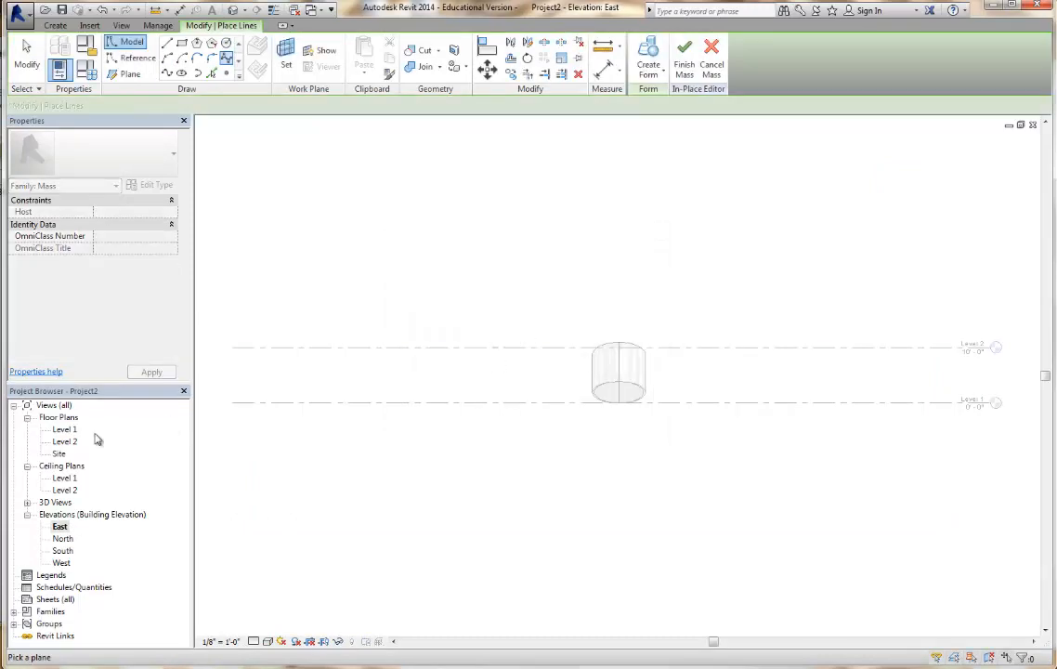
# Try to sketch a spline on the Level 1 plan starting at the lower diagonal reference plane.
pyautogui.doubleClick(64, 429)
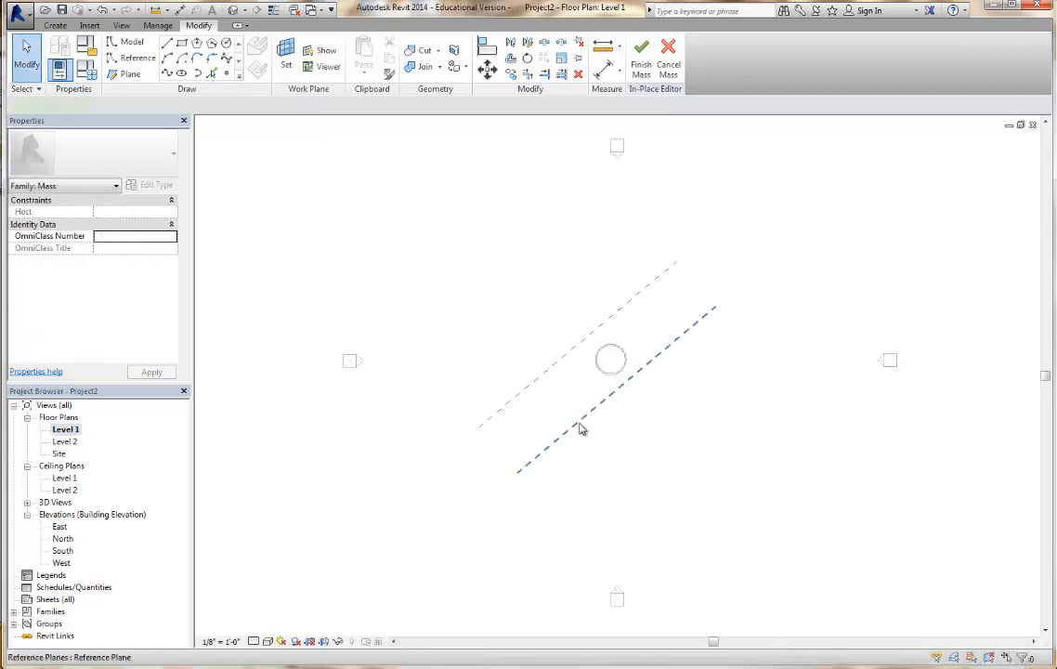
pyautogui.click(578, 423)
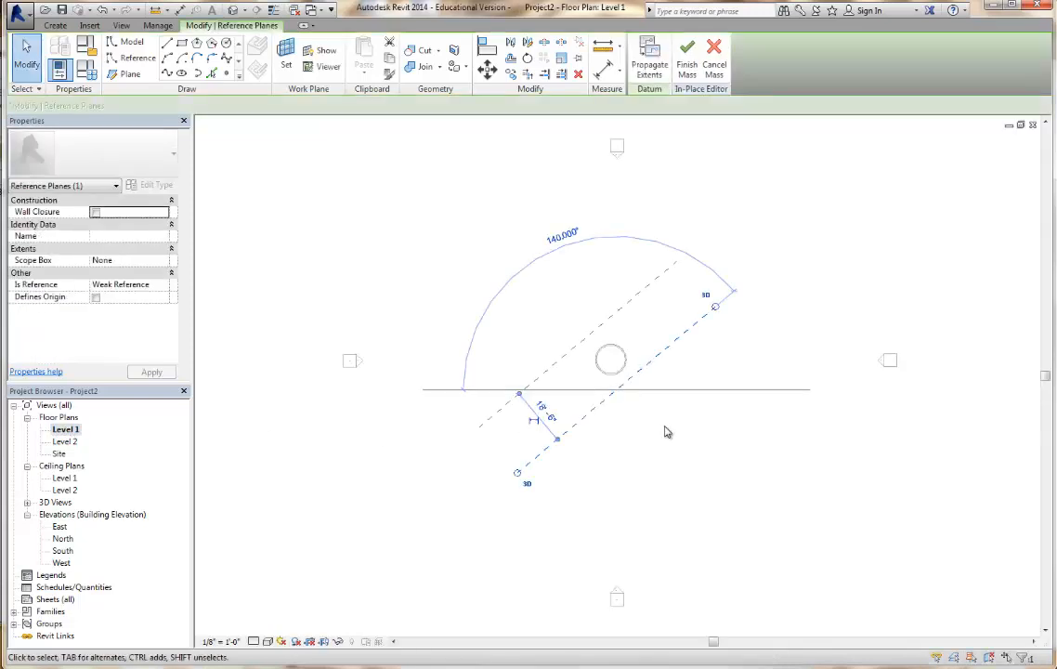
pyautogui.click(225, 57)
pyautogui.click(562, 435)
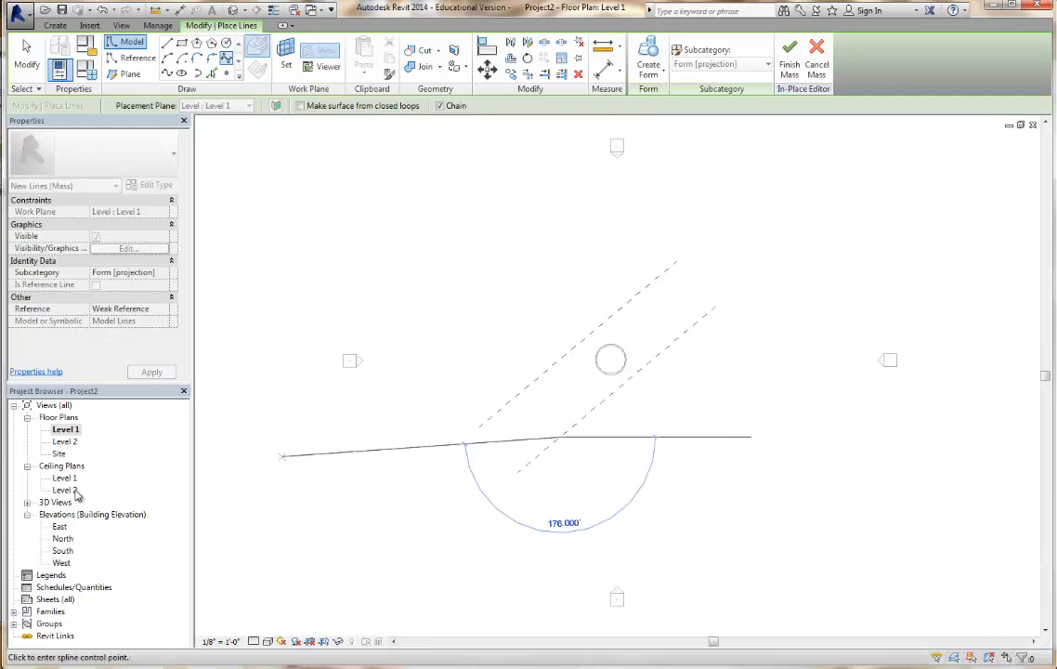
pyautogui.doubleClick(62, 538)
pyautogui.press('Escape')
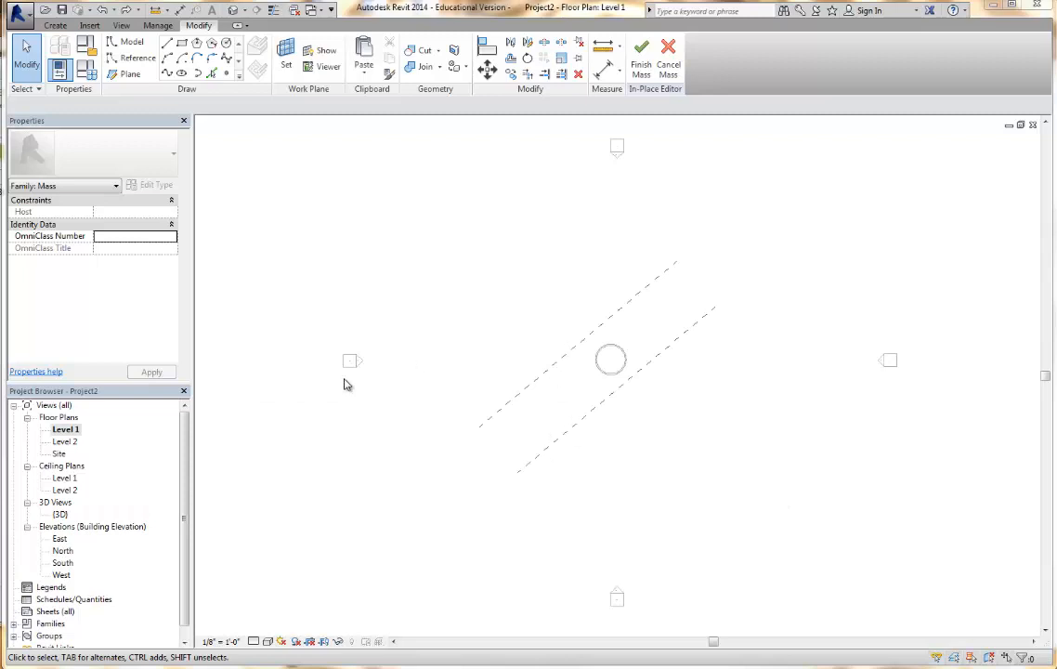
# Delete both diagonal reference planes from the Level 1 plan.
pyautogui.click(517, 408)
pyautogui.press('Delete')
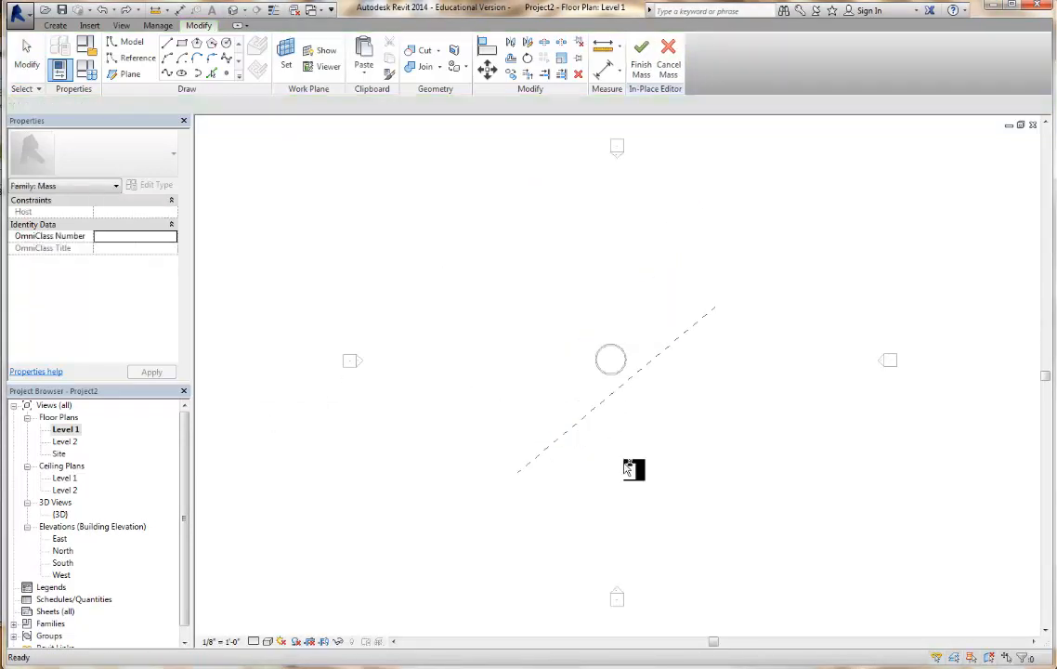
pyautogui.hotkey('ctrl', 'z')
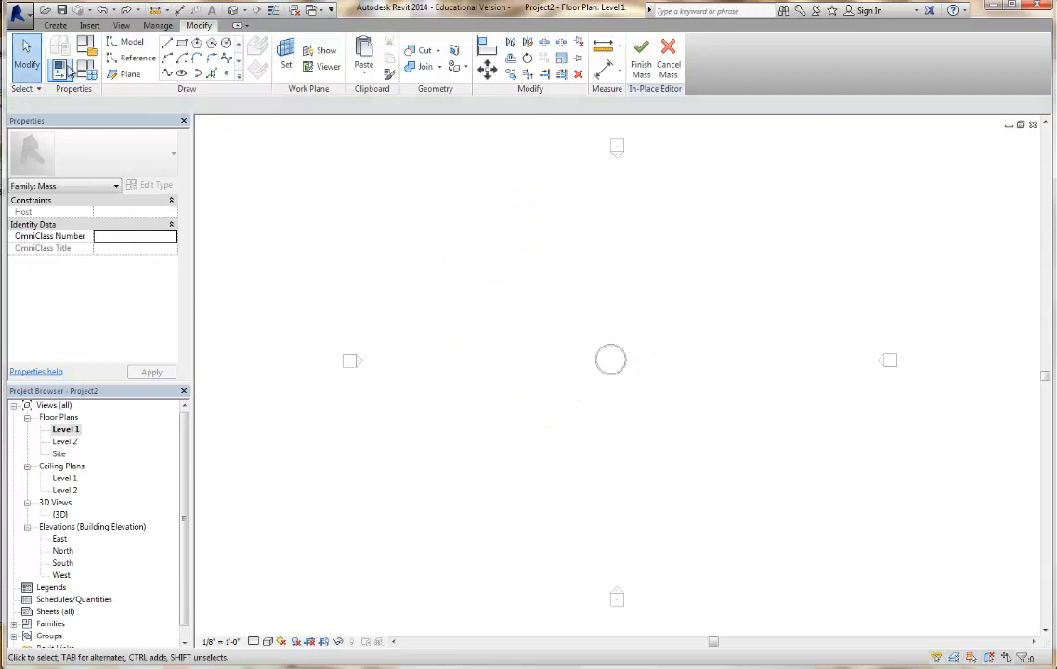
# Draw two vertical reference planes about 27' 7" apart on either side of the cylinder in plan, and open the East elevation.
pyautogui.click(125, 73)
pyautogui.click(569, 269)
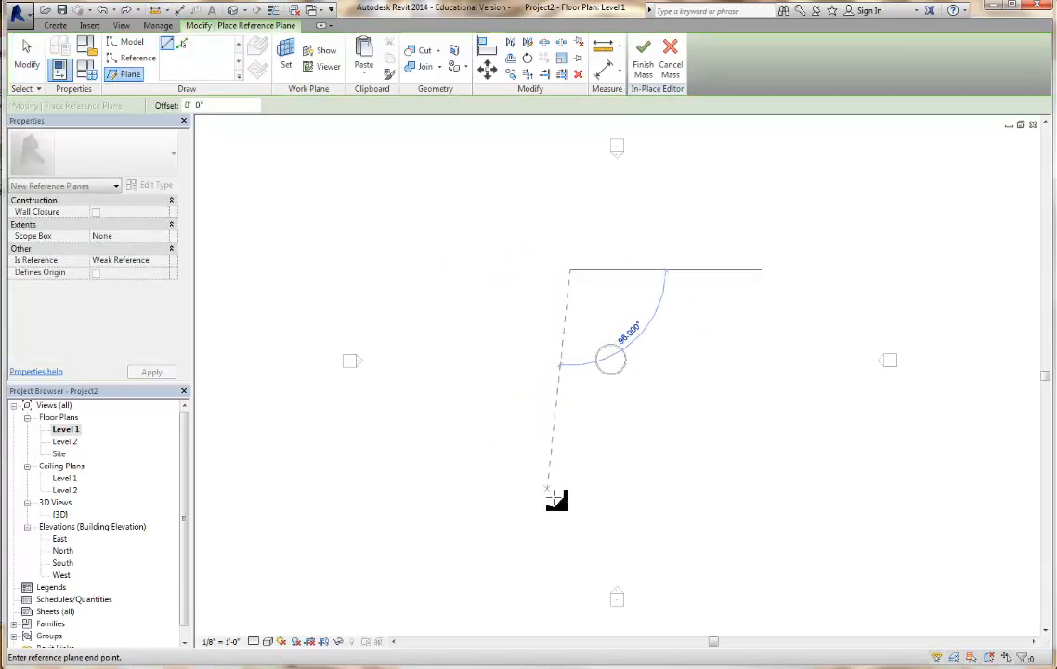
pyautogui.click(570, 502)
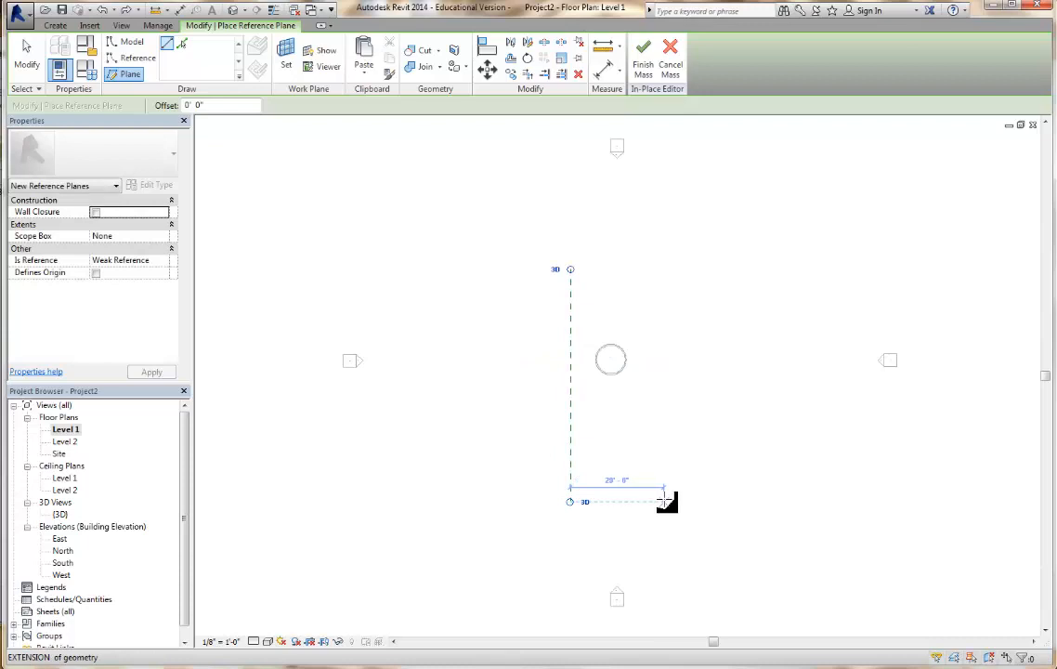
pyautogui.rightClick(664, 500)
pyautogui.click(639, 510)
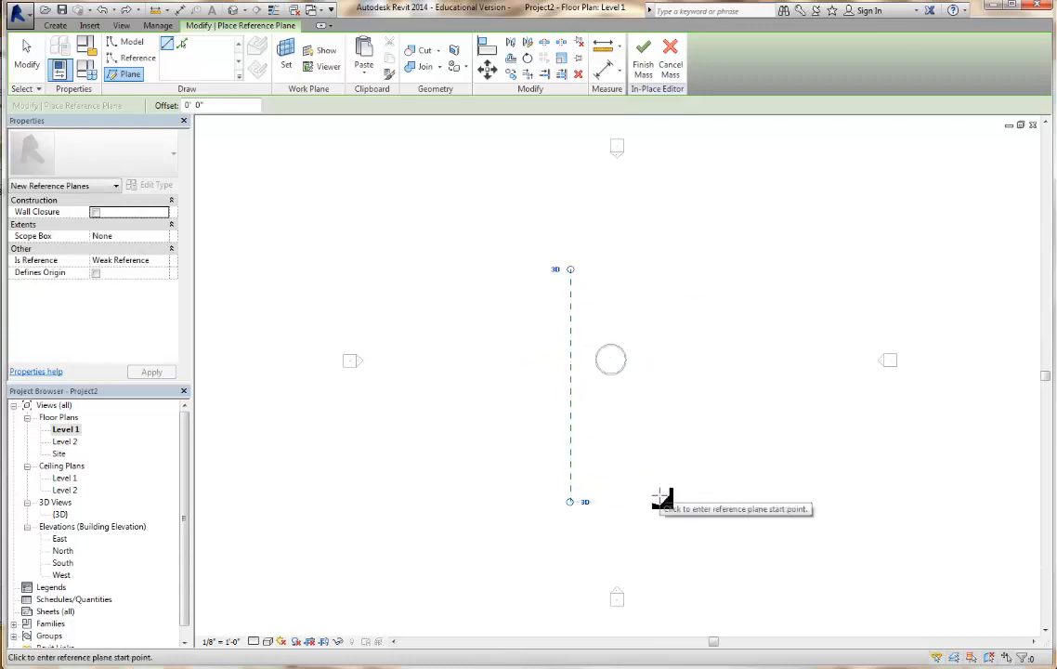
pyautogui.click(660, 494)
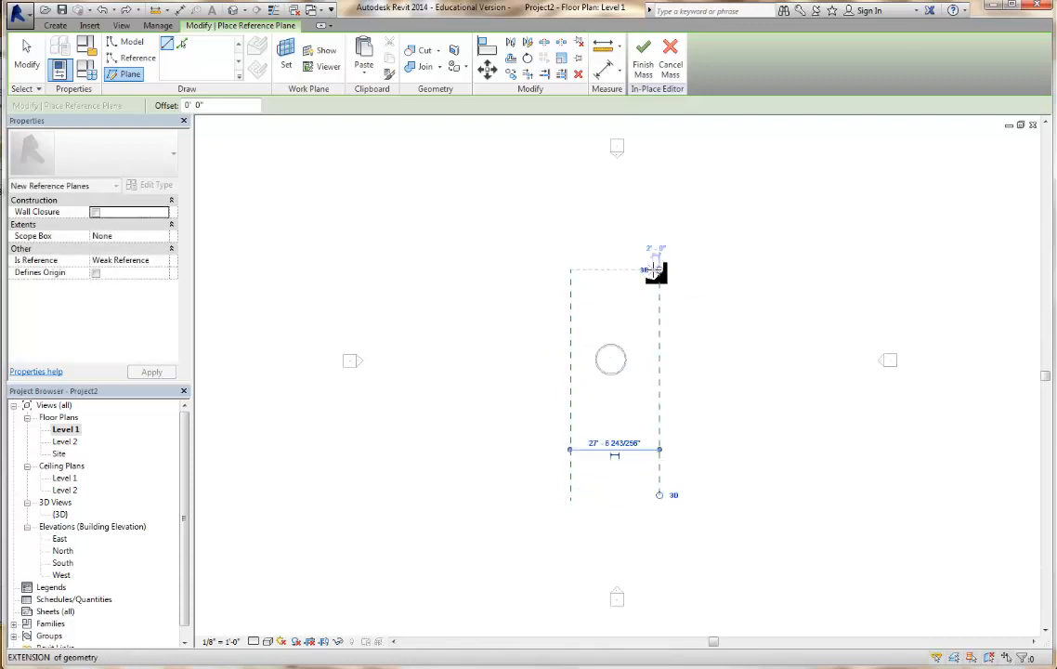
pyautogui.click(659, 271)
pyautogui.click(570, 268)
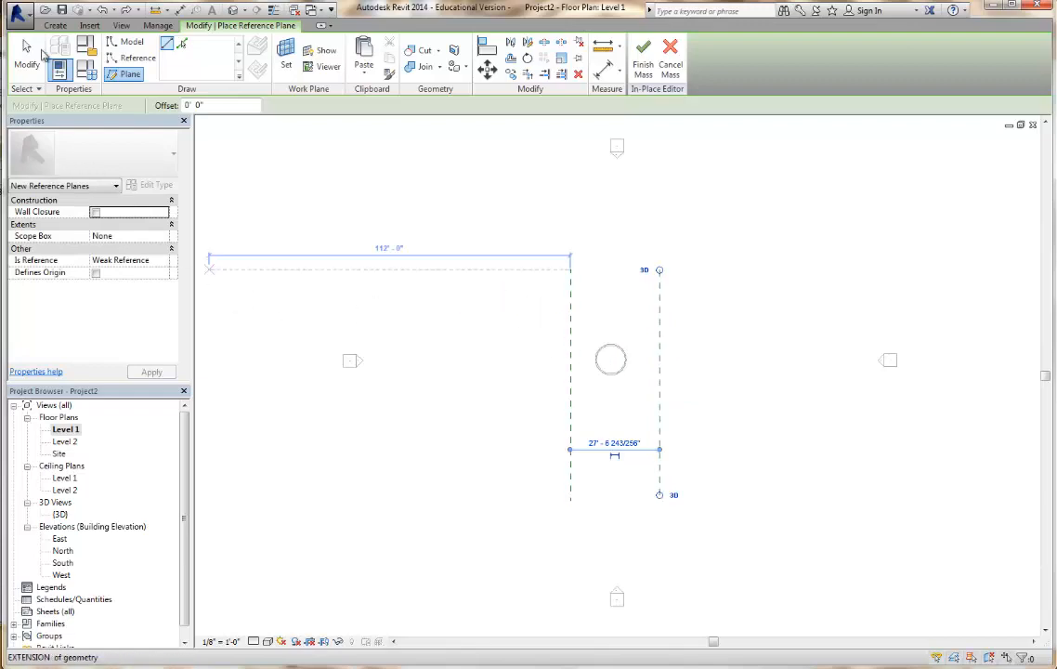
pyautogui.click(36, 54)
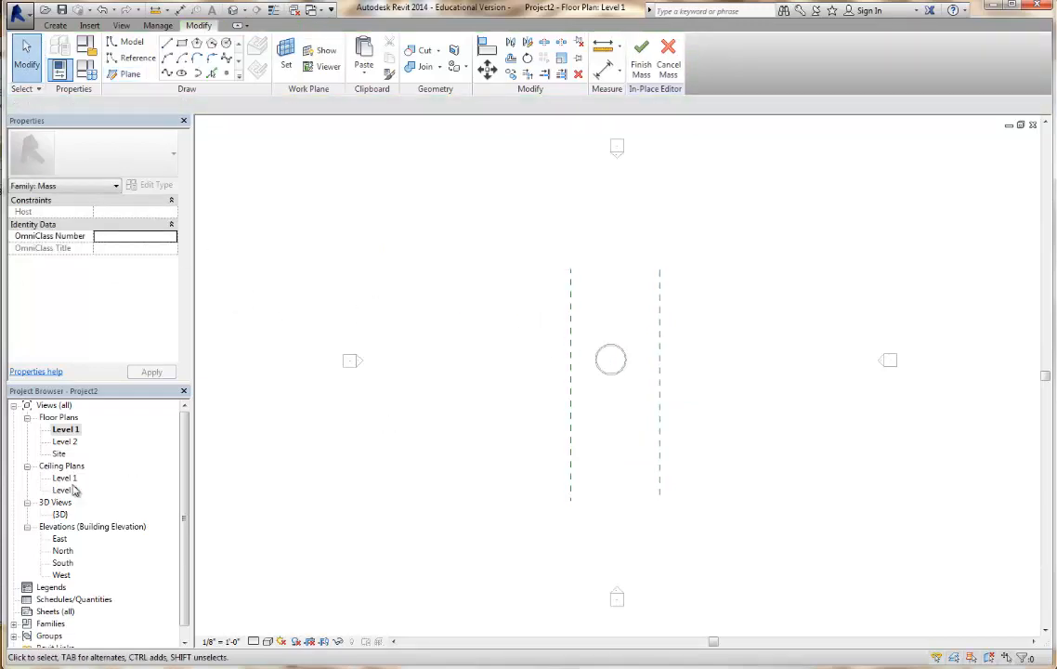
pyautogui.doubleClick(61, 539)
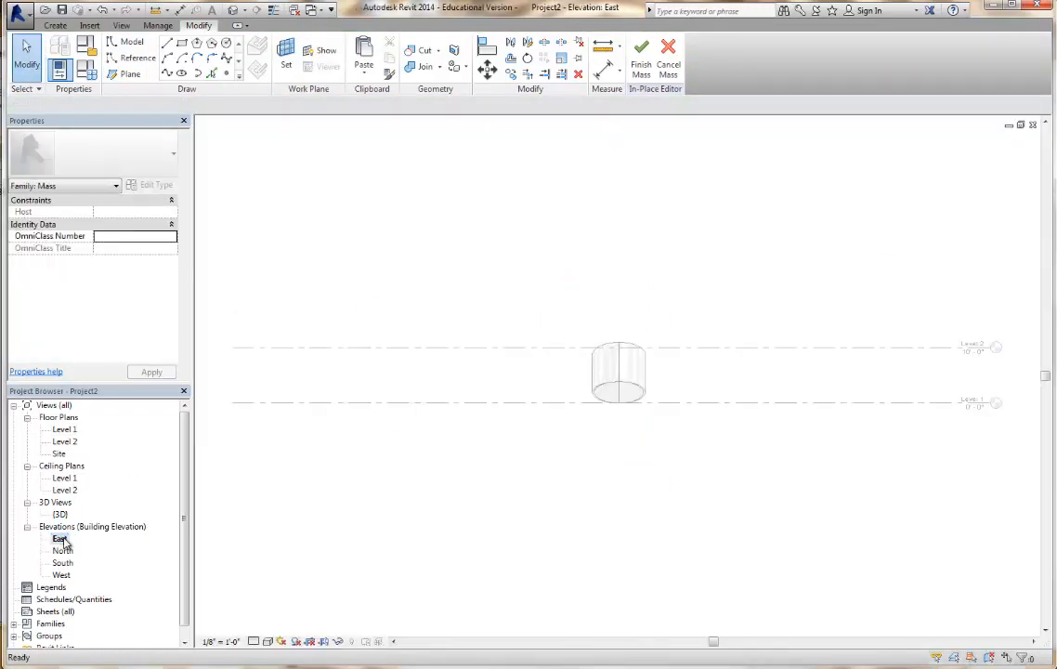
# Start a spline from the North elevation with the reference plane east of the cylinder as its work plane, and open the East elevation for sketching.
pyautogui.doubleClick(65, 550)
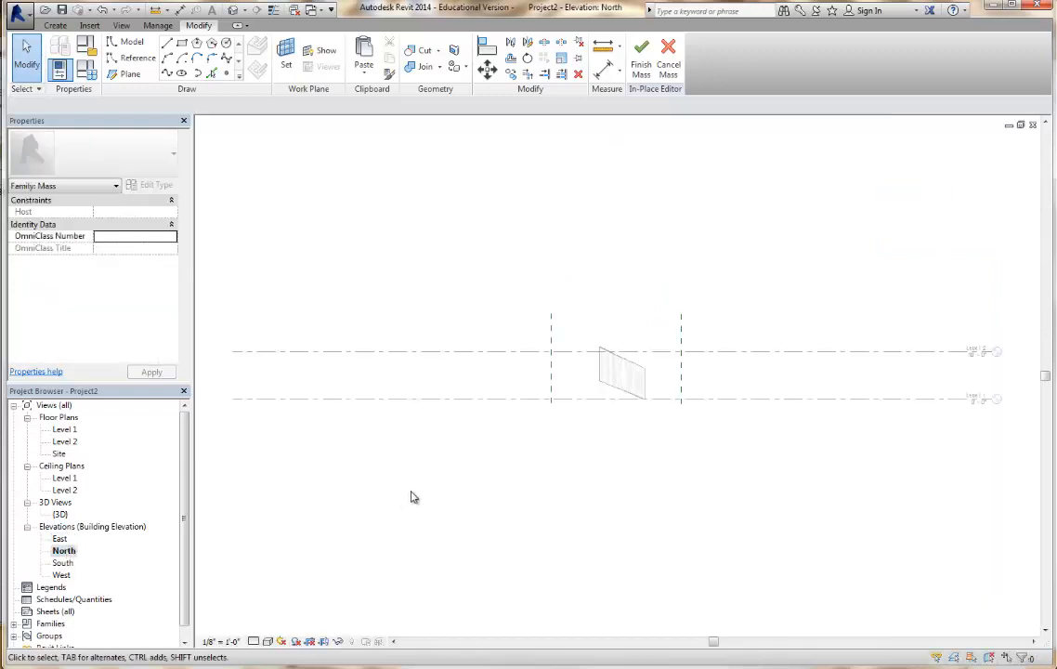
pyautogui.click(225, 58)
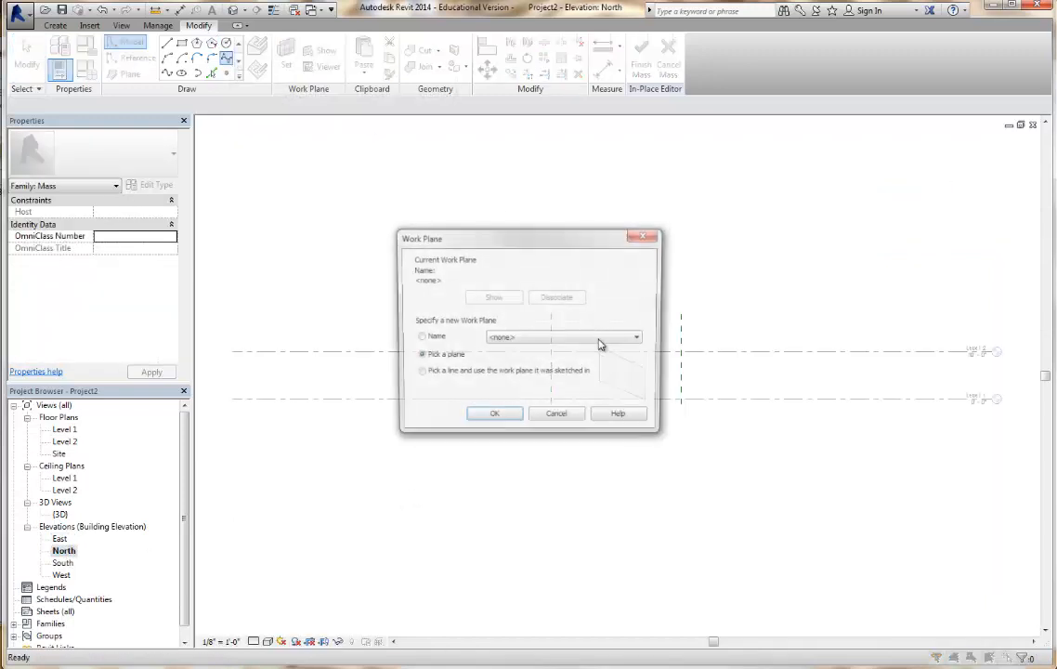
pyautogui.click(496, 418)
pyautogui.click(557, 353)
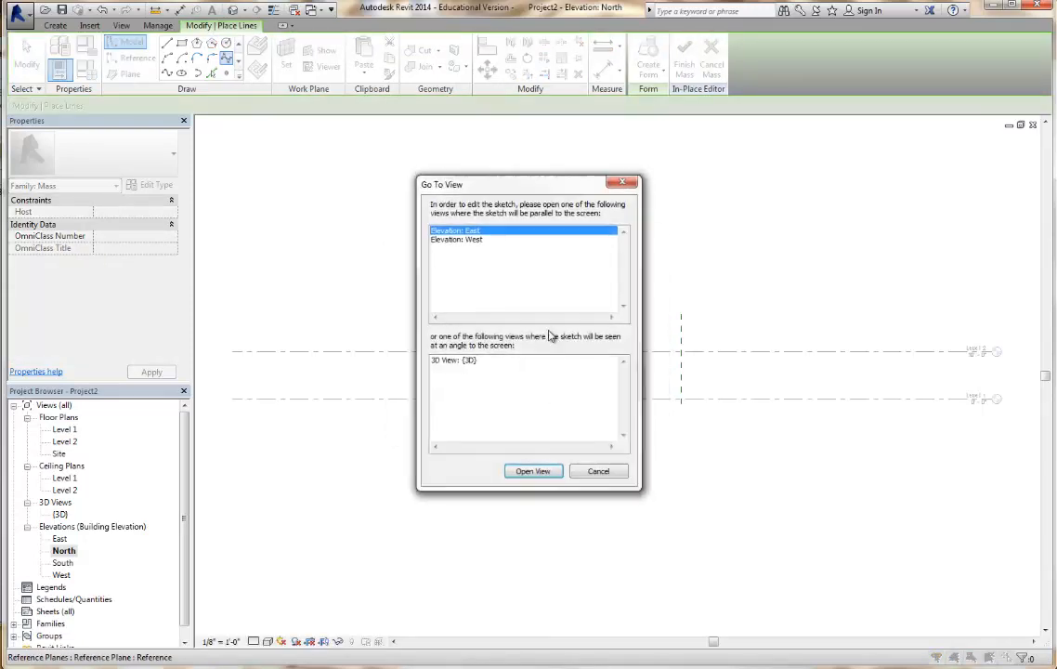
pyautogui.click(533, 471)
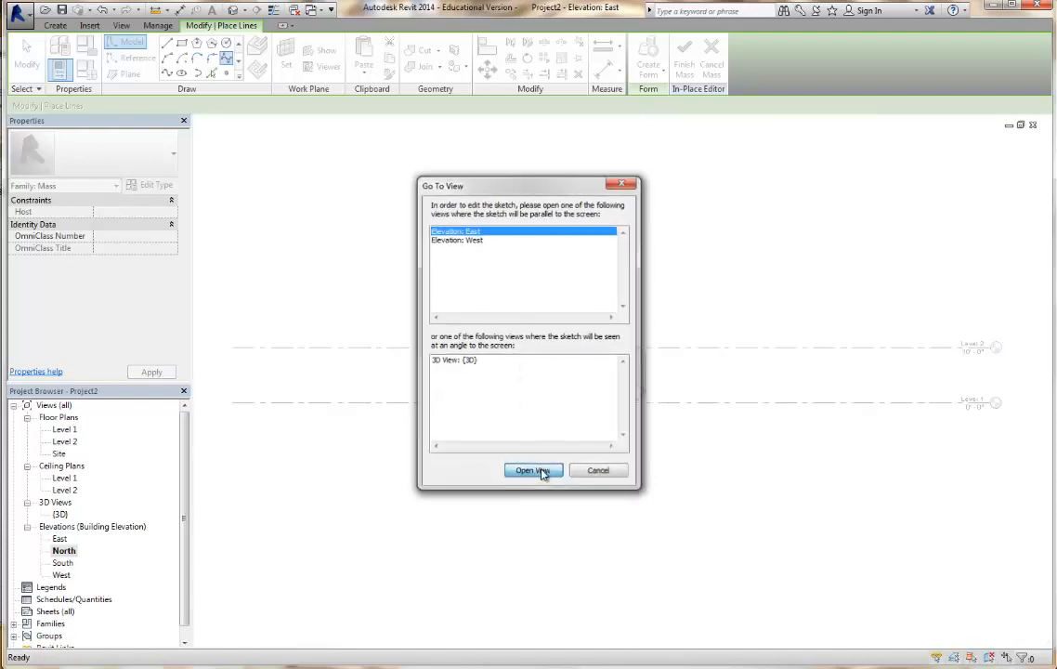
# Sketch a wavy spline about 56' 7" long with five control points, passing over the cylinder in the East elevation.
pyautogui.click(418, 373)
pyautogui.click(454, 328)
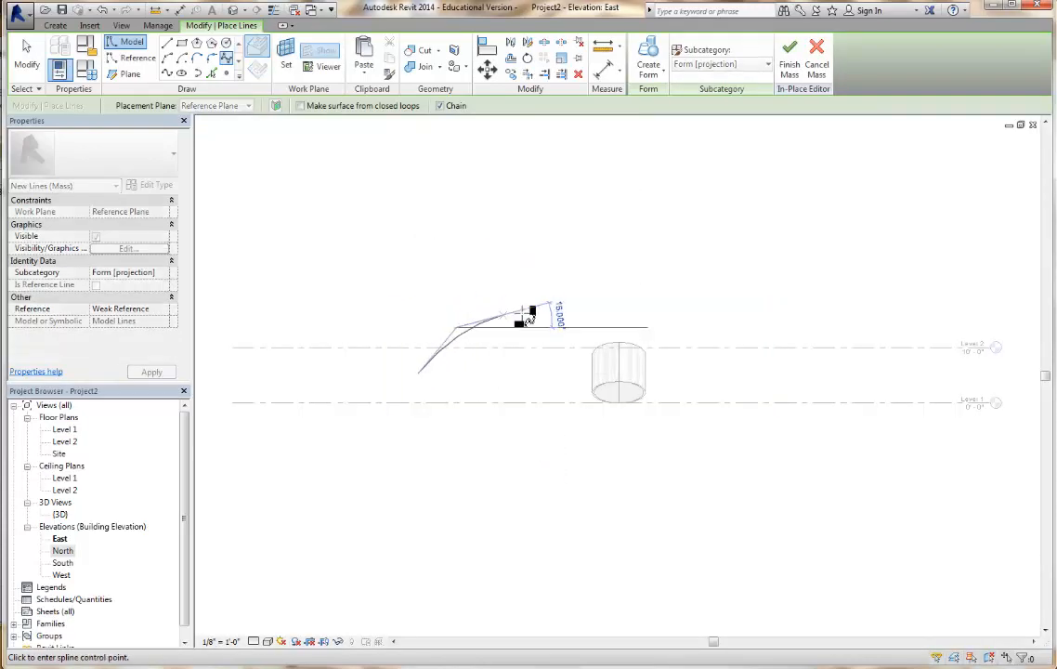
pyautogui.click(596, 317)
pyautogui.click(679, 367)
pyautogui.click(706, 324)
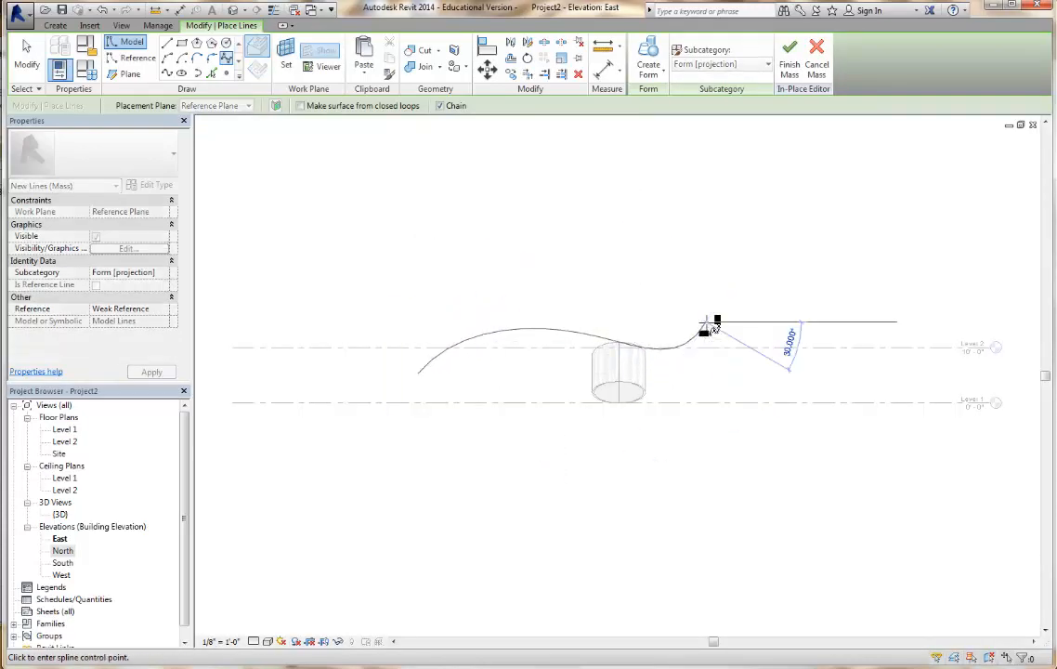
pyautogui.rightClick(708, 325)
pyautogui.click(745, 329)
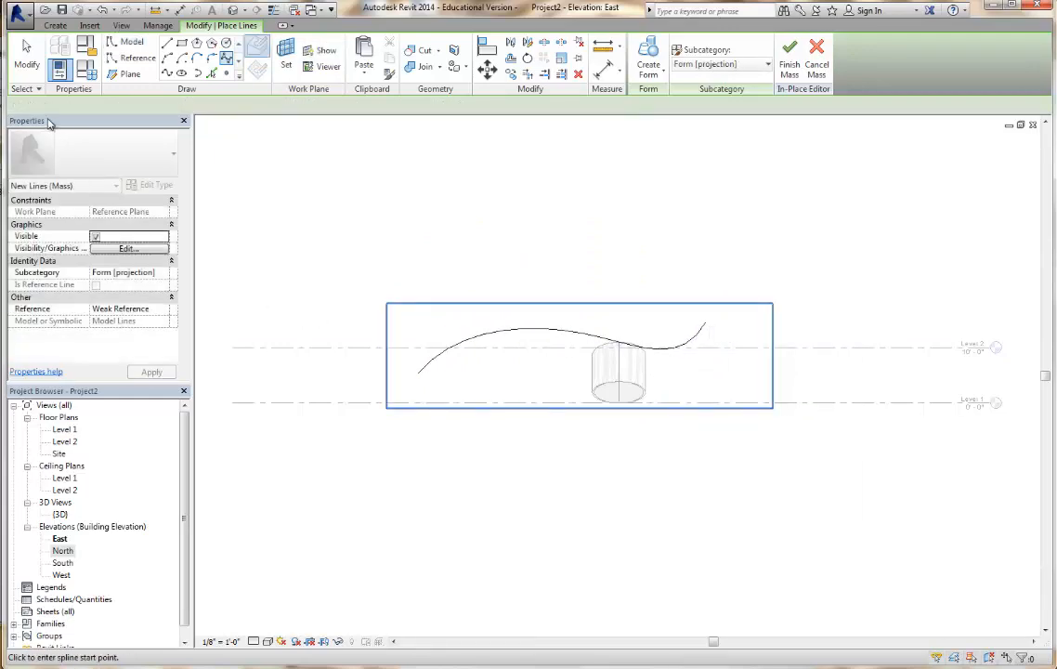
pyautogui.click(26, 54)
pyautogui.click(501, 338)
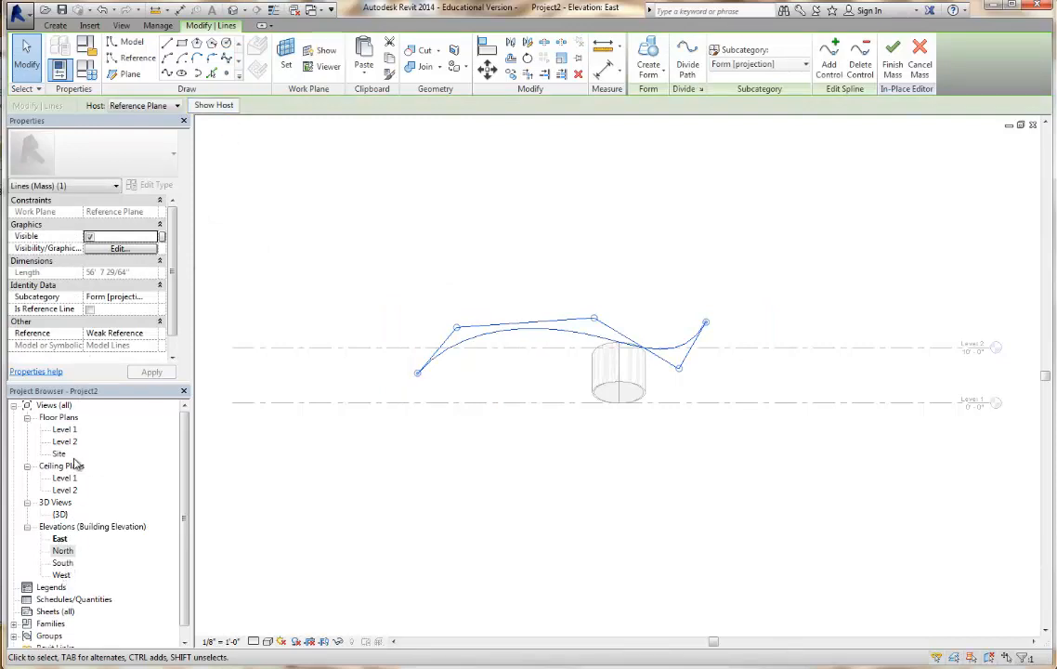
pyautogui.doubleClick(64, 429)
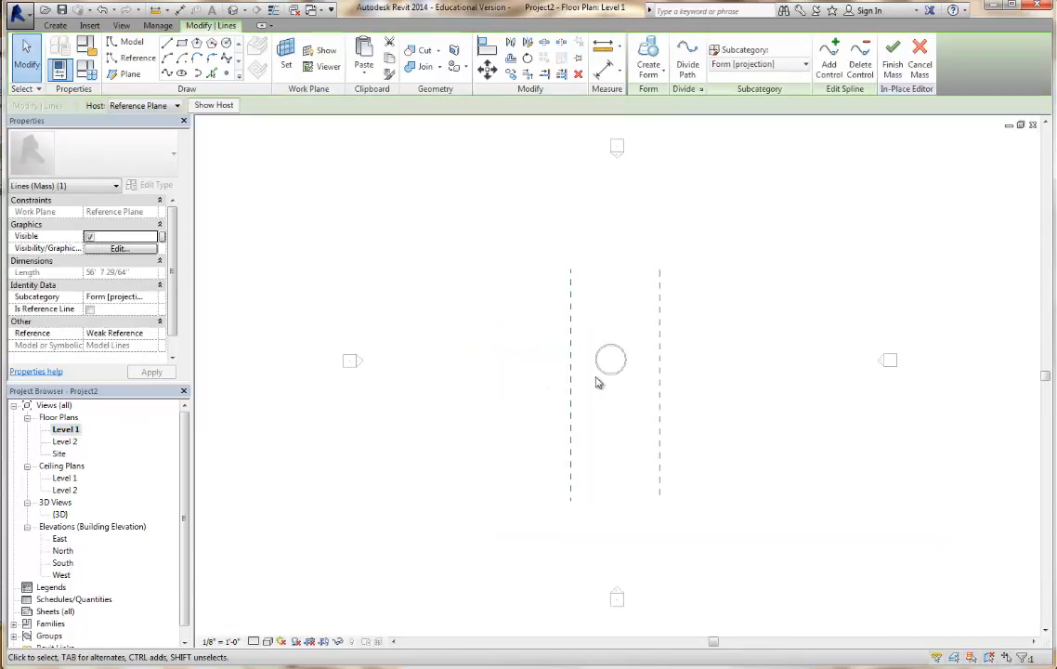
pyautogui.click(655, 401)
pyautogui.click(658, 387)
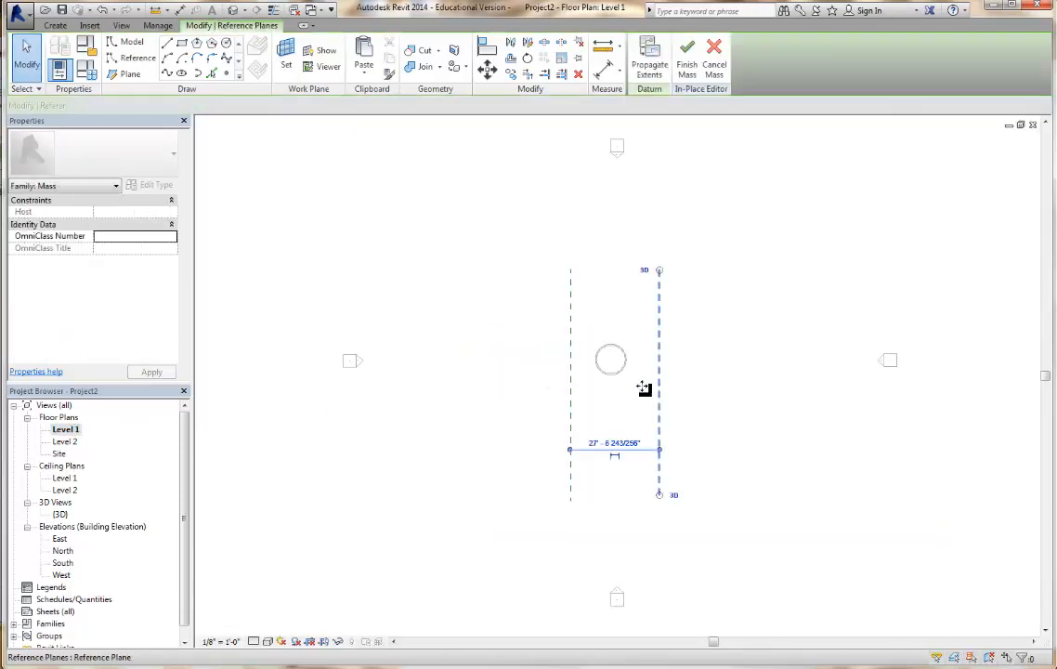
pyautogui.click(568, 387)
pyautogui.click(488, 413)
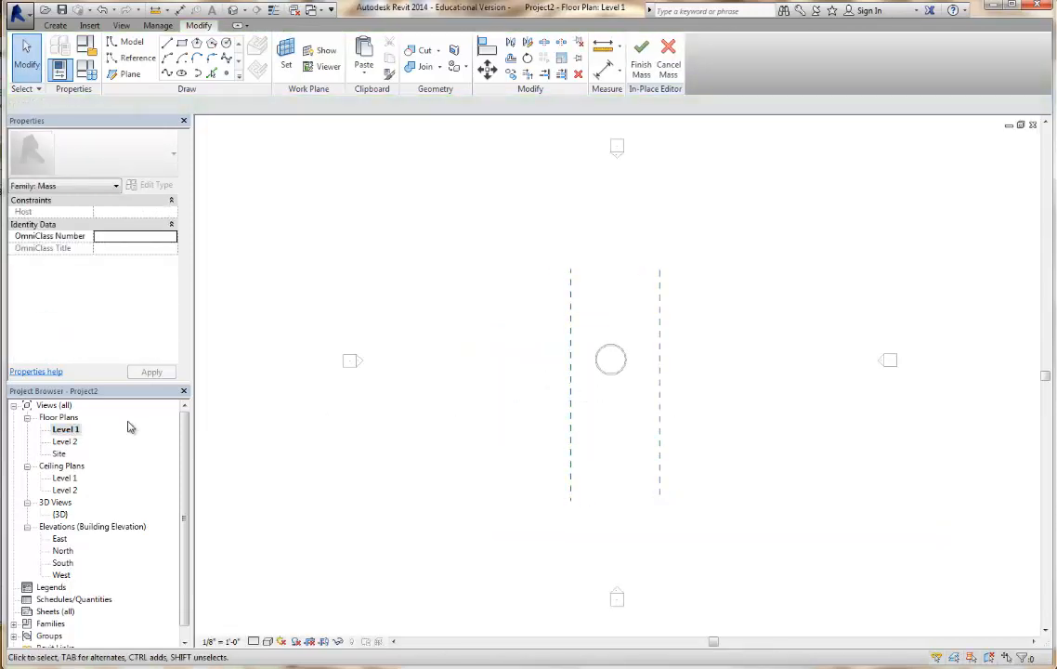
# Copy the spline on the Level 2 plan from the east reference plane to the west reference plane.
pyautogui.doubleClick(69, 443)
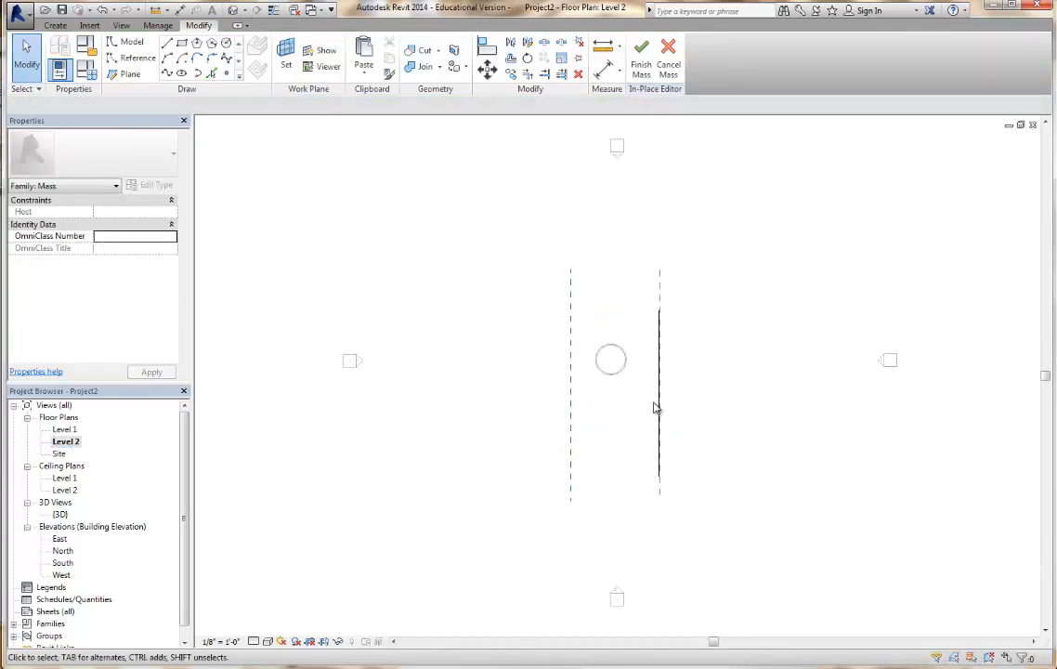
pyautogui.click(659, 406)
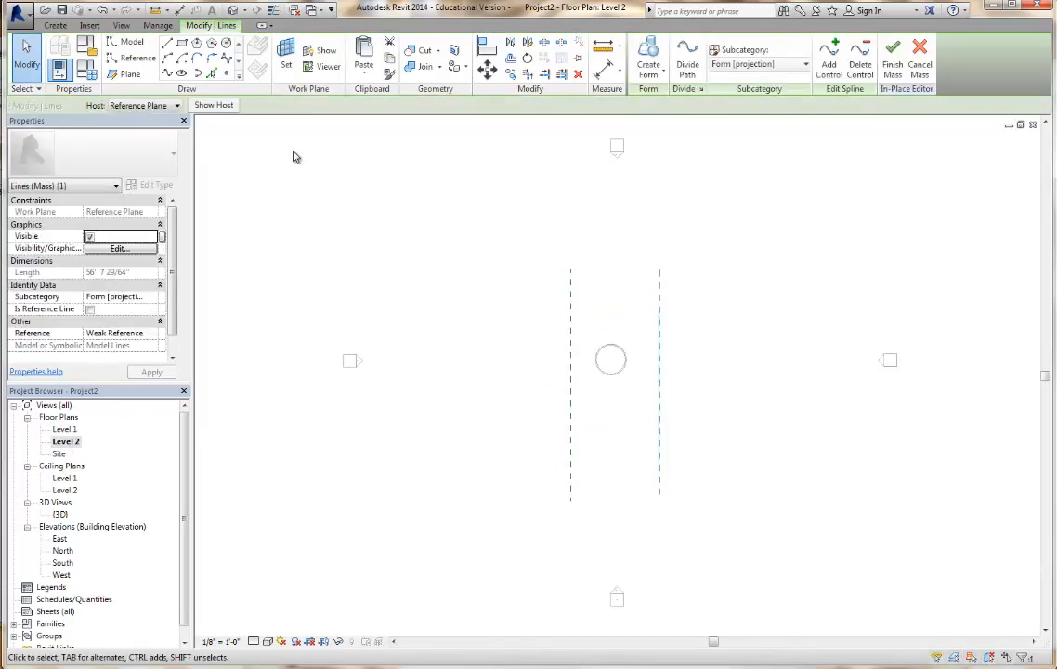
pyautogui.click(510, 73)
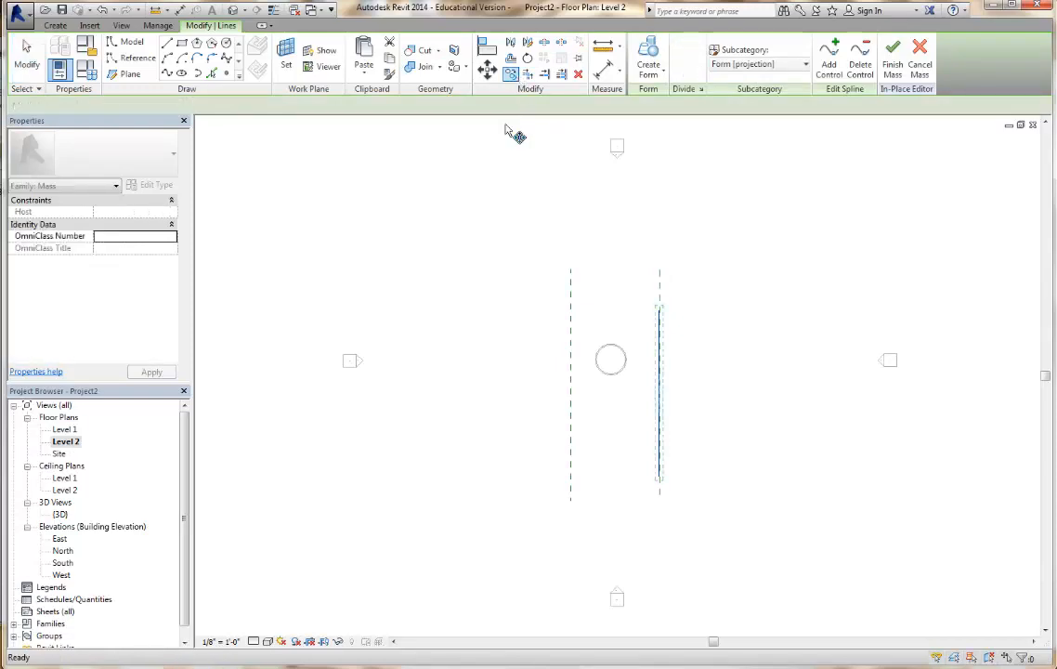
pyautogui.click(108, 110)
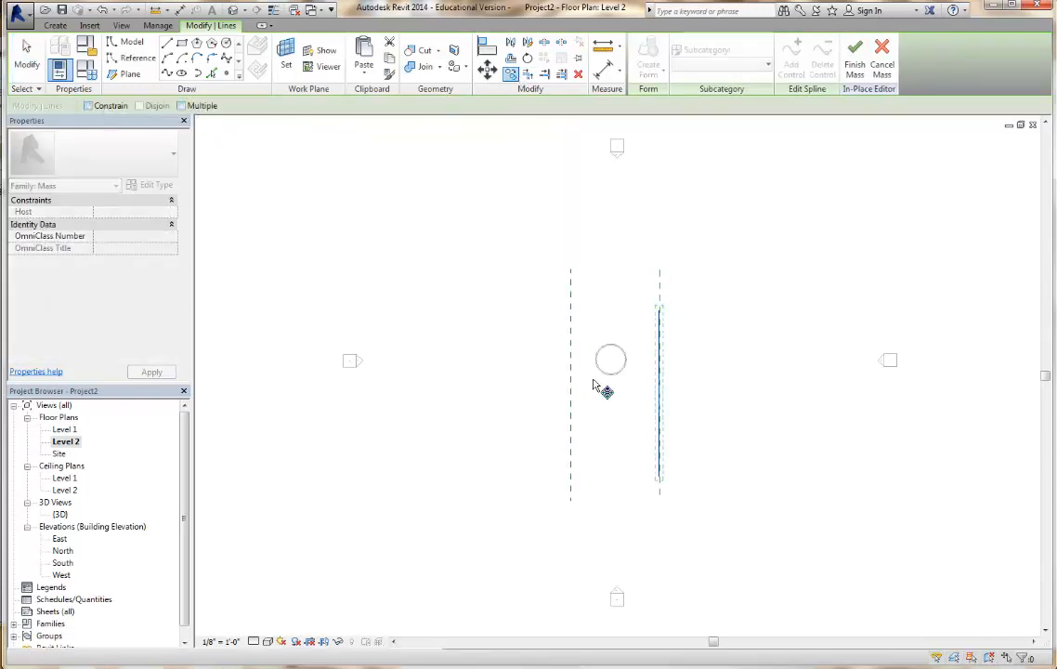
pyautogui.click(659, 495)
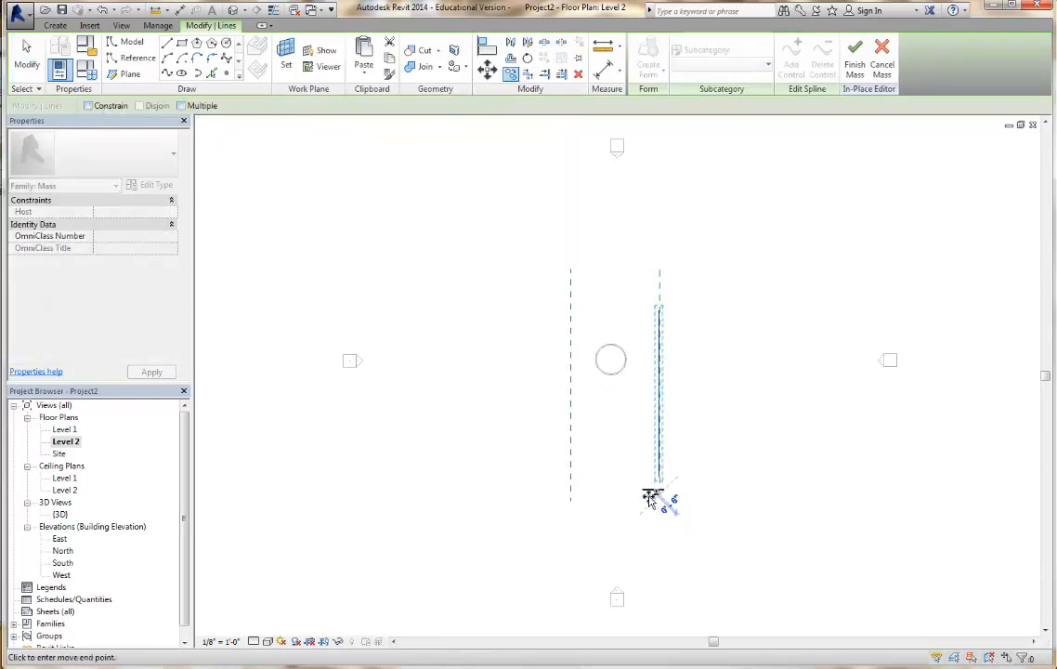
pyautogui.click(571, 497)
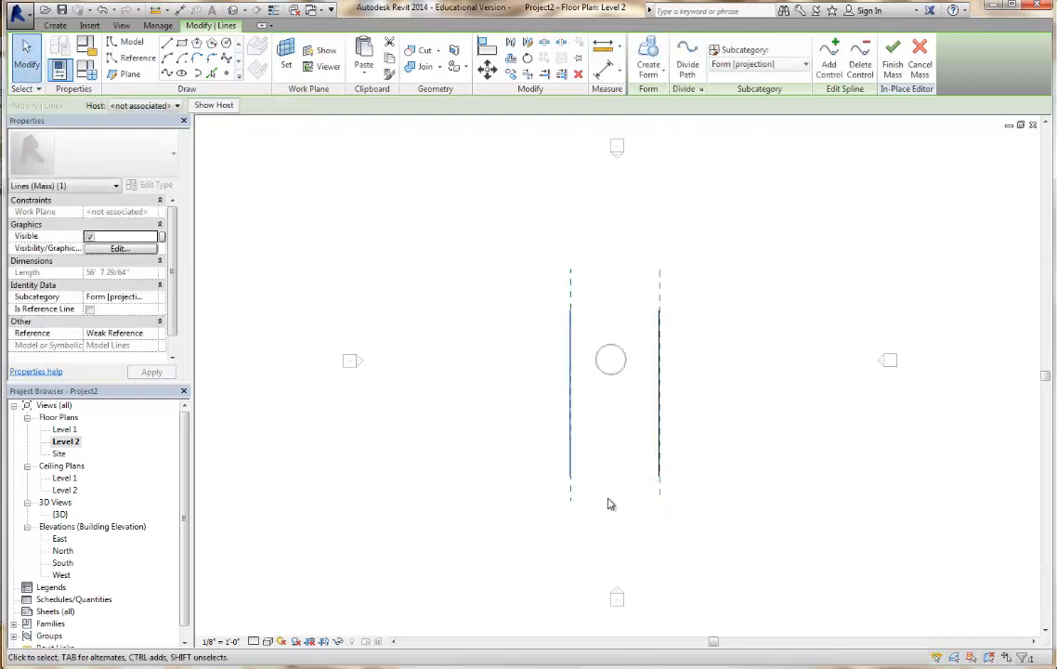
pyautogui.click(416, 235)
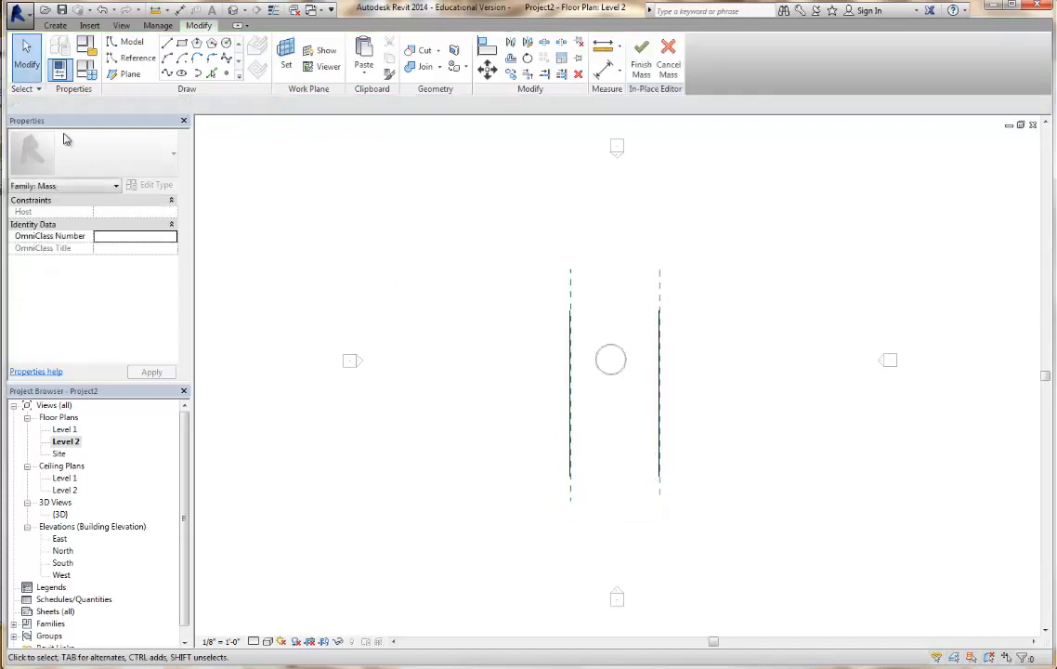
# Host the copied spline on the west reference plane by picking that plane as its new work plane.
pyautogui.click(571, 328)
pyautogui.click(177, 105)
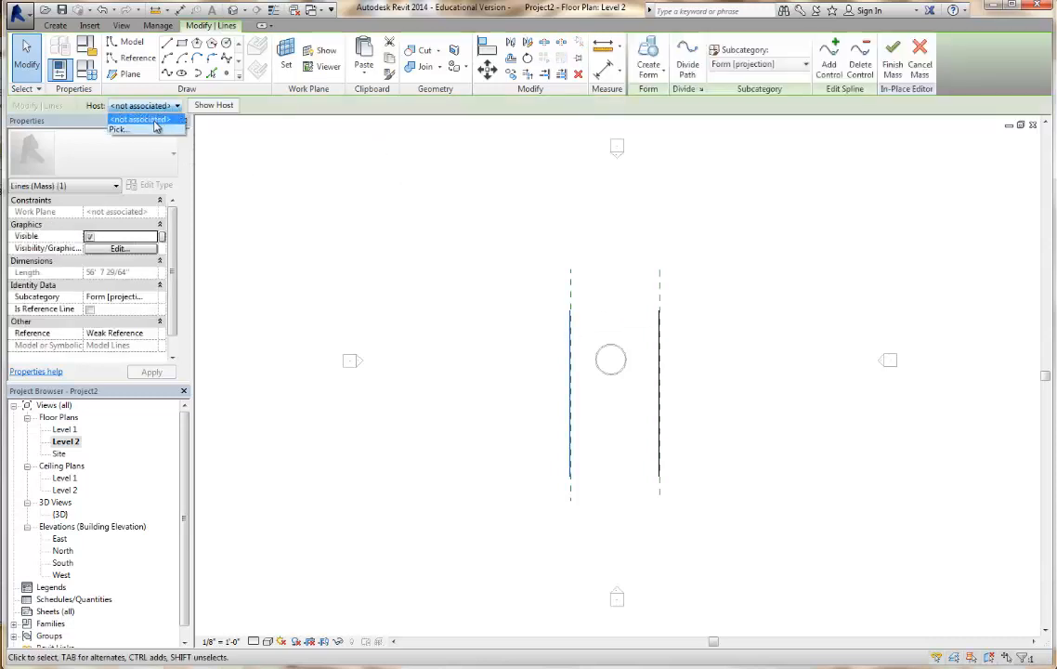
pyautogui.click(149, 130)
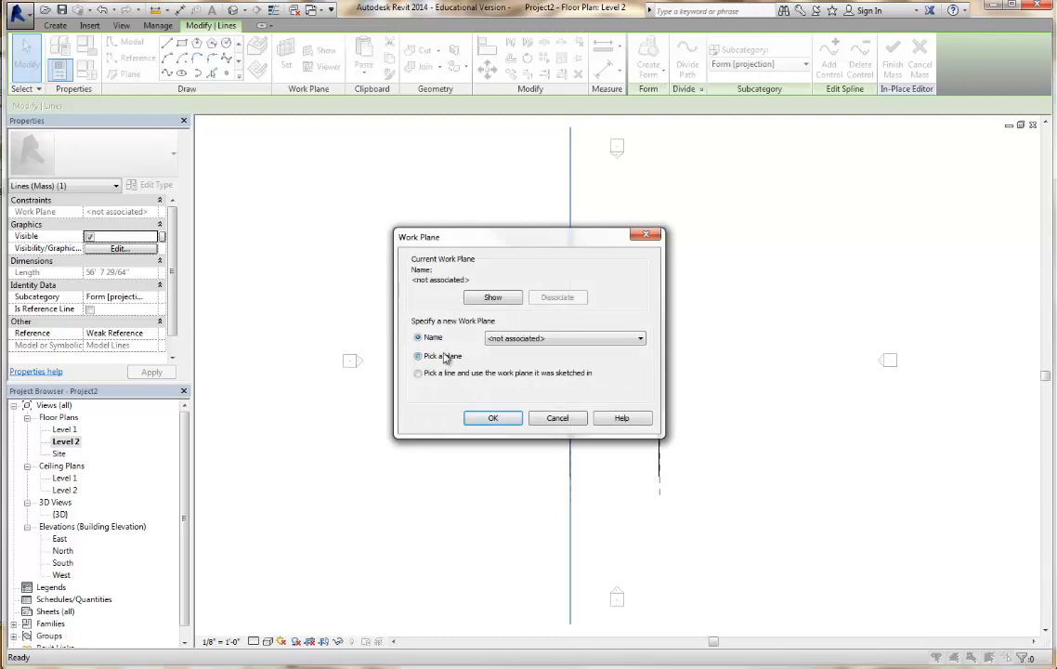
pyautogui.click(491, 419)
pyautogui.click(570, 302)
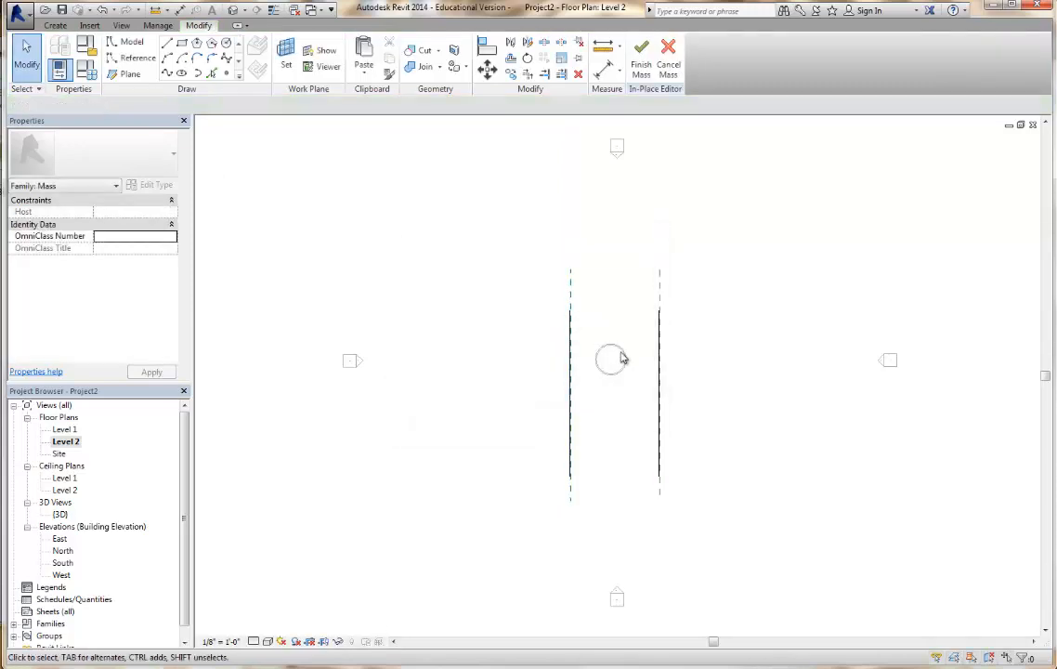
pyautogui.click(569, 342)
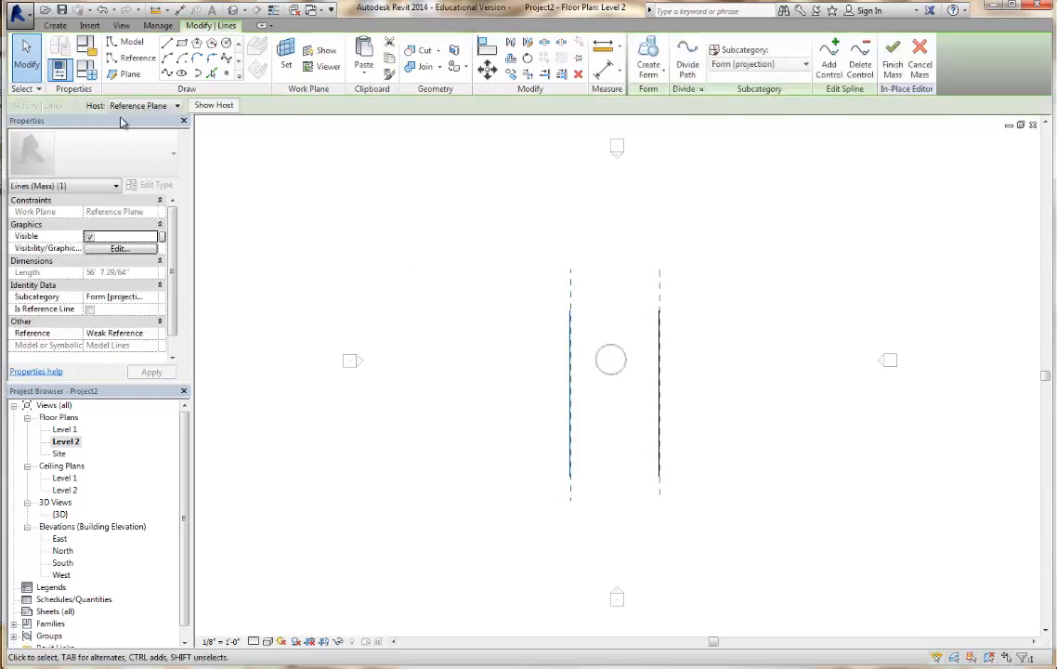
pyautogui.click(357, 226)
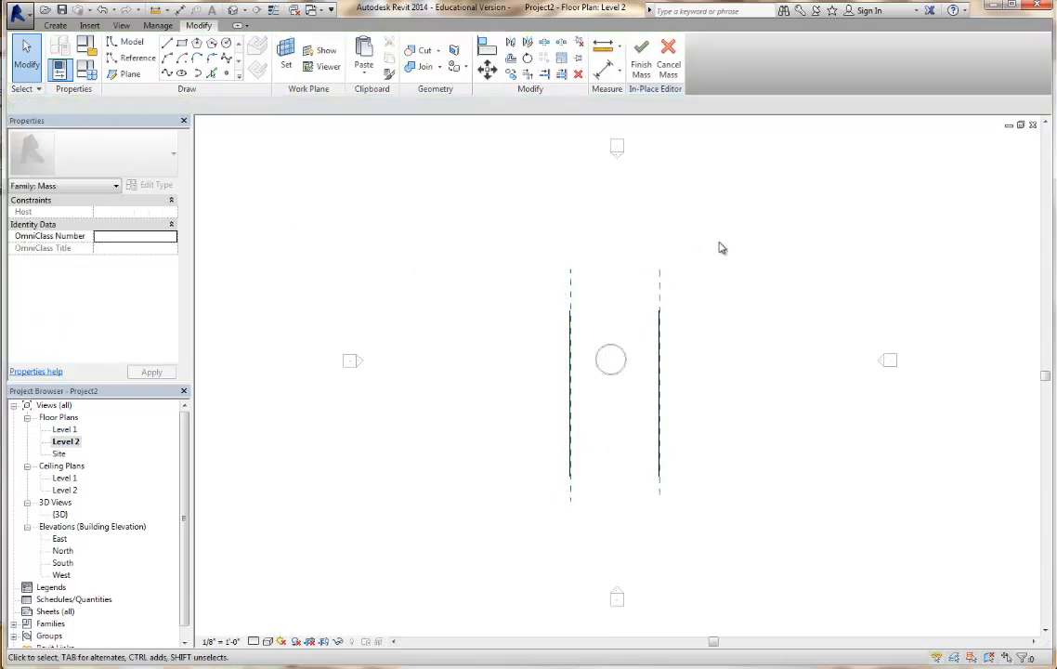
# Rotate both reference planes together with their hosted splines counterclockwise to a diagonal orientation on the Level 2 plan.
pyautogui.moveTo(719, 243); pyautogui.dragTo(499, 290)
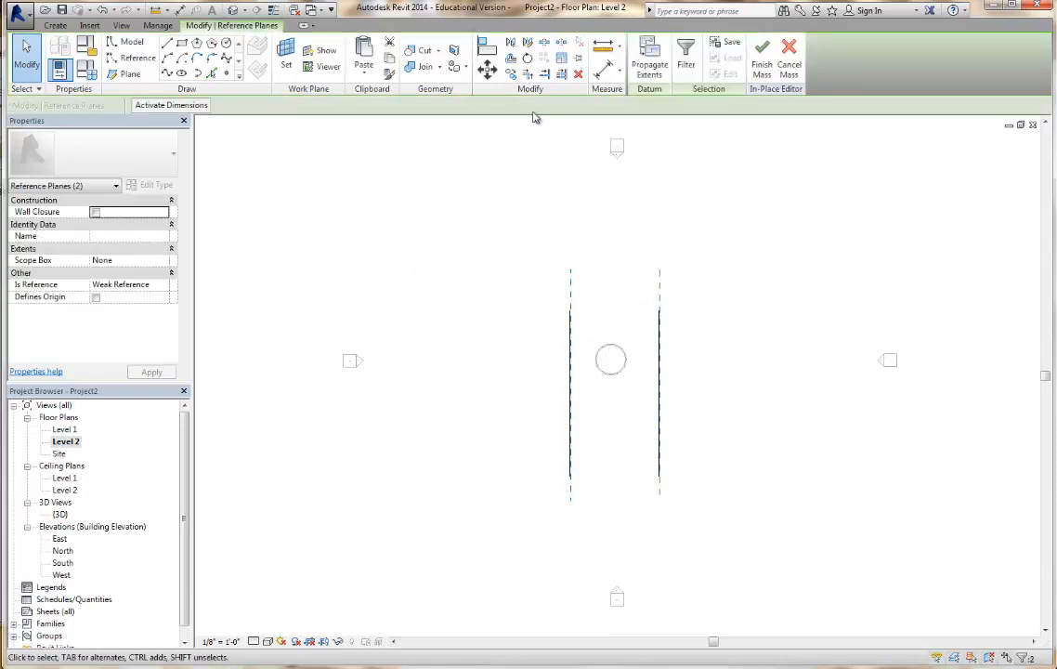
pyautogui.click(526, 59)
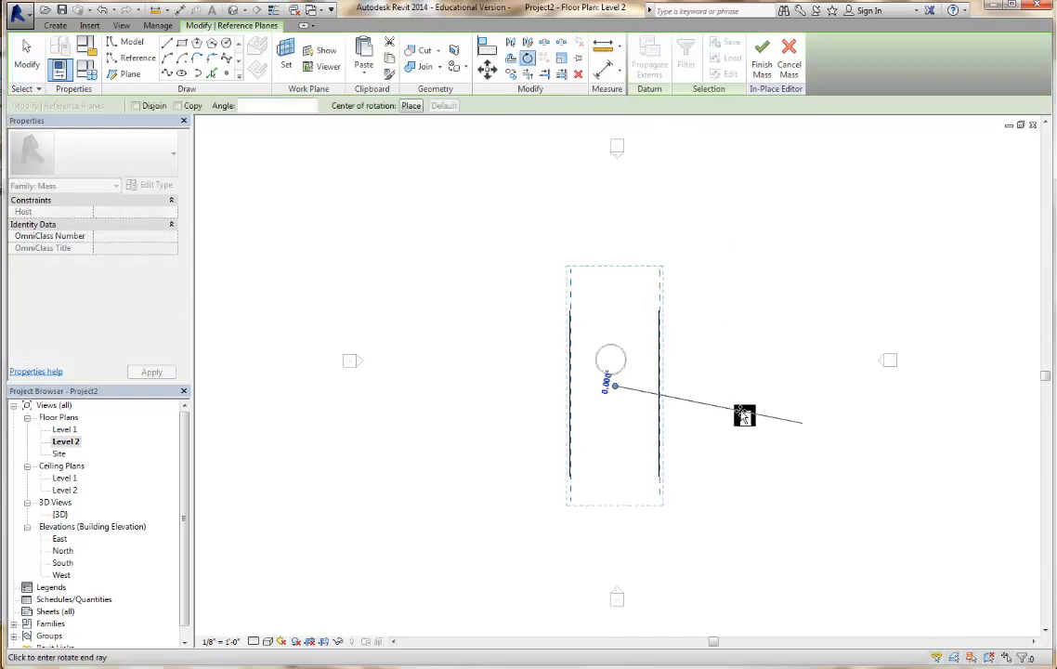
pyautogui.click(727, 406)
pyautogui.click(741, 311)
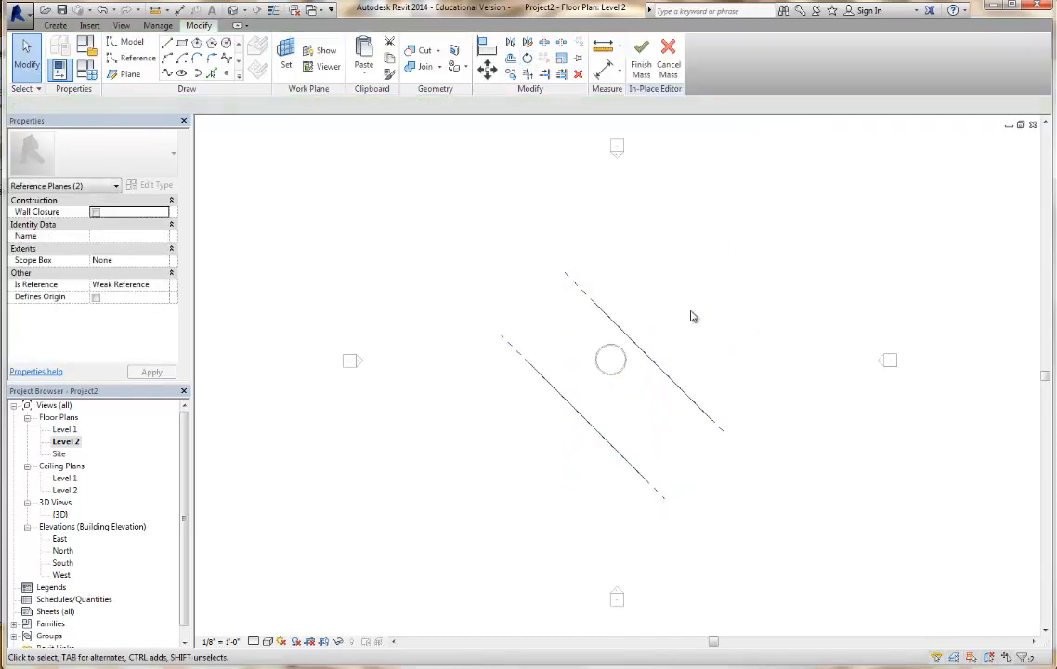
pyautogui.press('Escape')
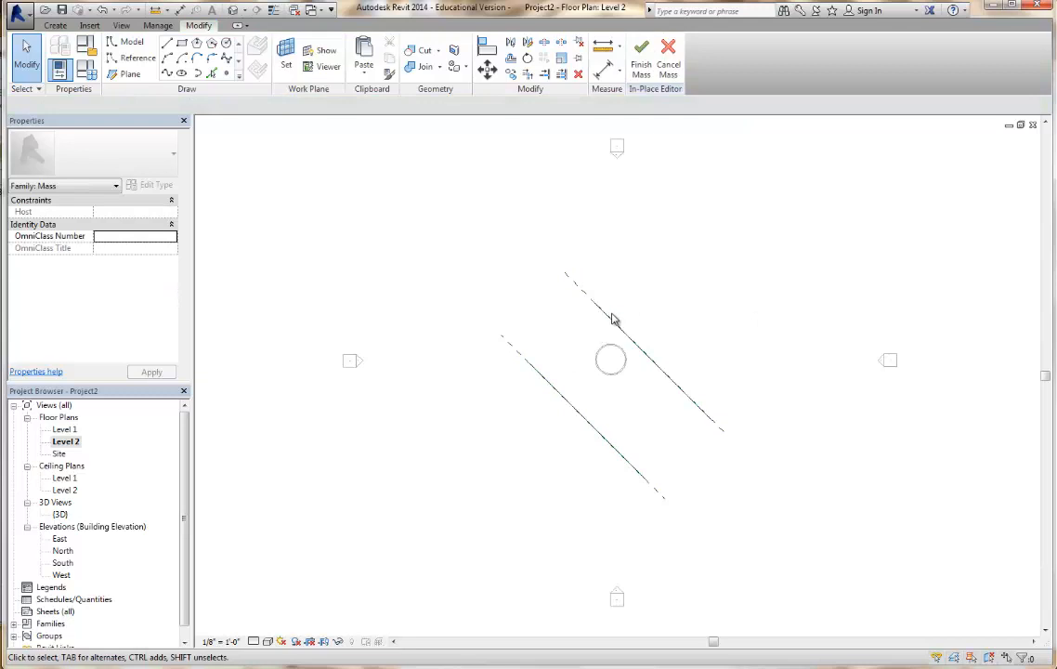
# Create a curved surface form between the two splines in the 3D view.
pyautogui.doubleClick(60, 514)
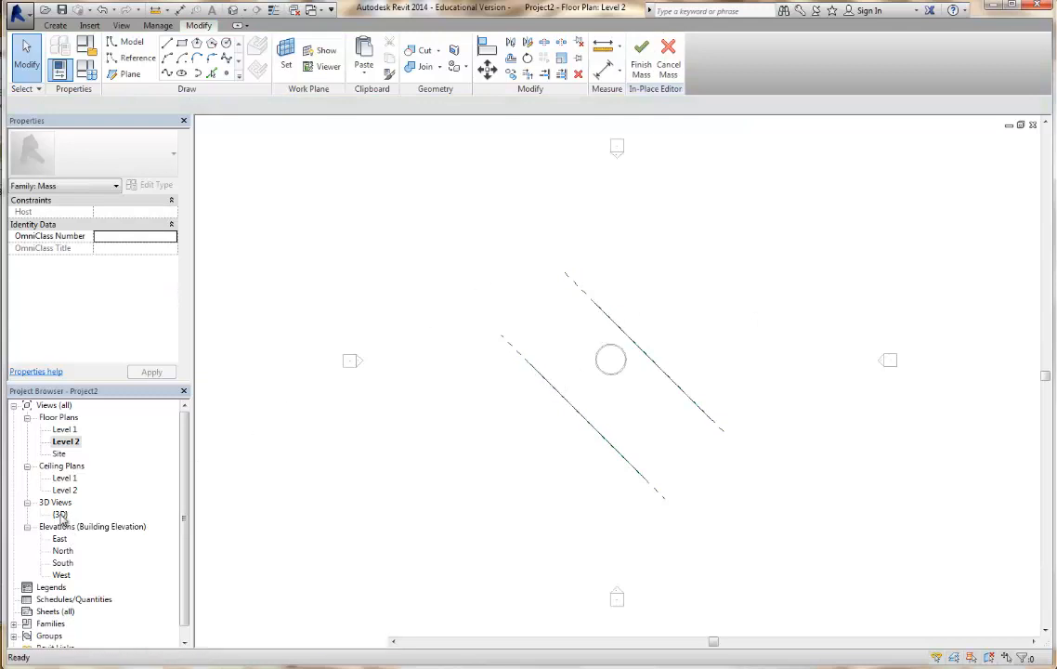
pyautogui.scroll(7, 597, 435)
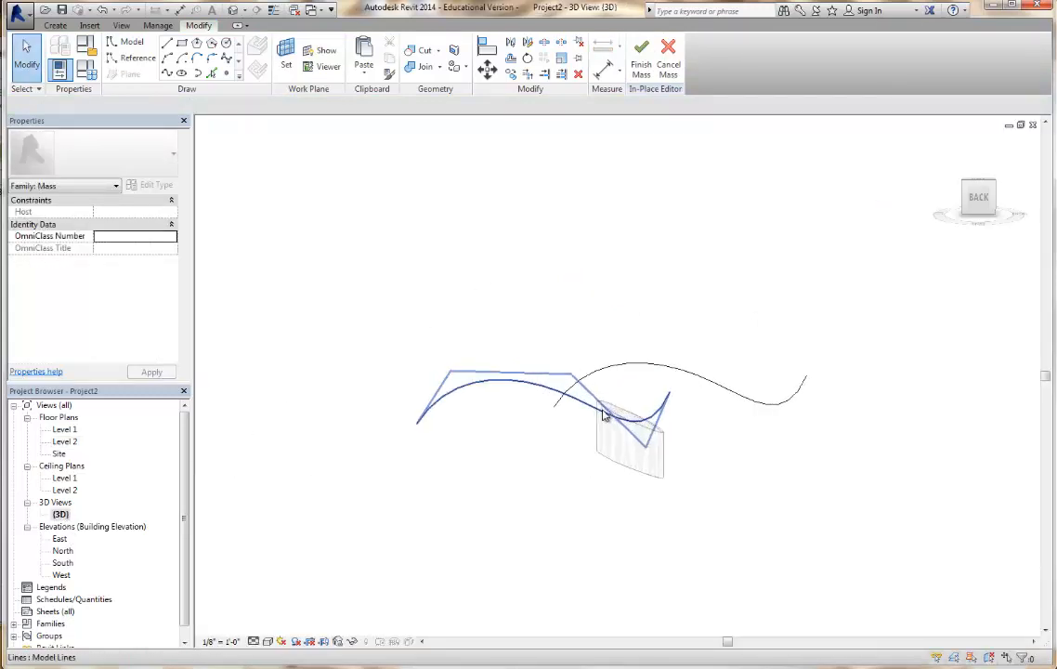
pyautogui.moveTo(982, 185); pyautogui.dragTo(950, 211)
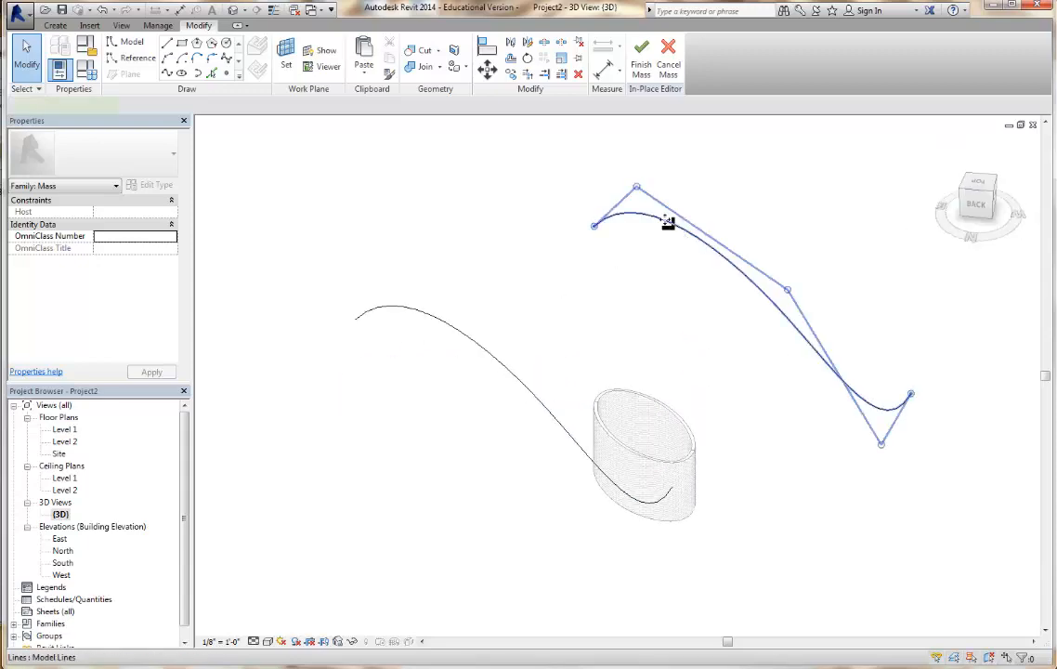
pyautogui.click(666, 225)
pyautogui.keyDown('ctrl'); pyautogui.click(427, 313); pyautogui.keyUp('ctrl')
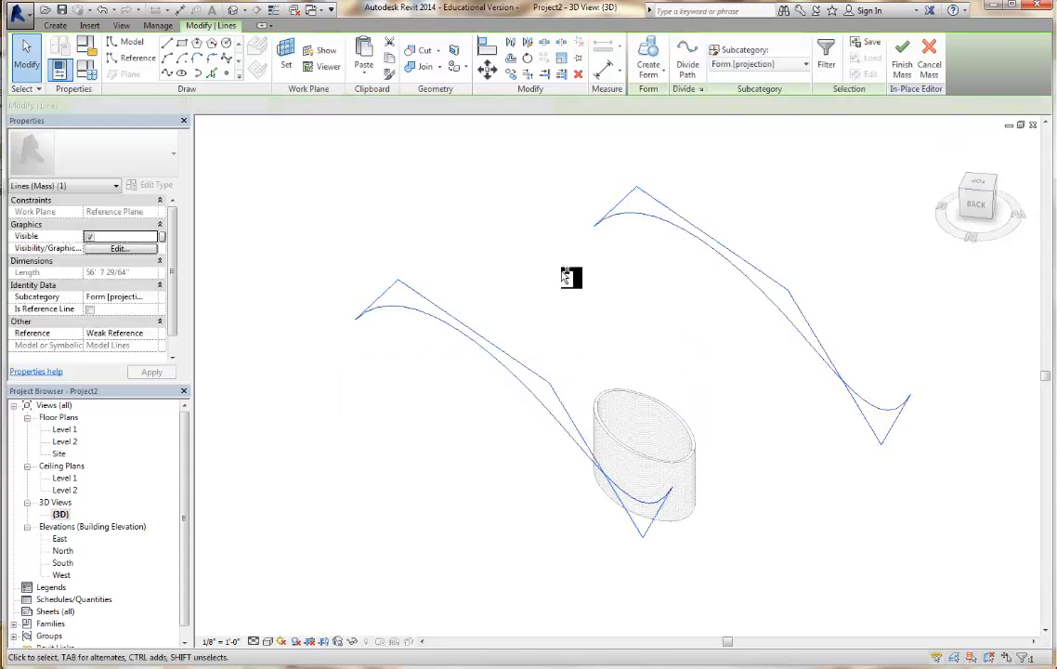
pyautogui.click(648, 65)
pyautogui.click(652, 111)
pyautogui.press('Escape')
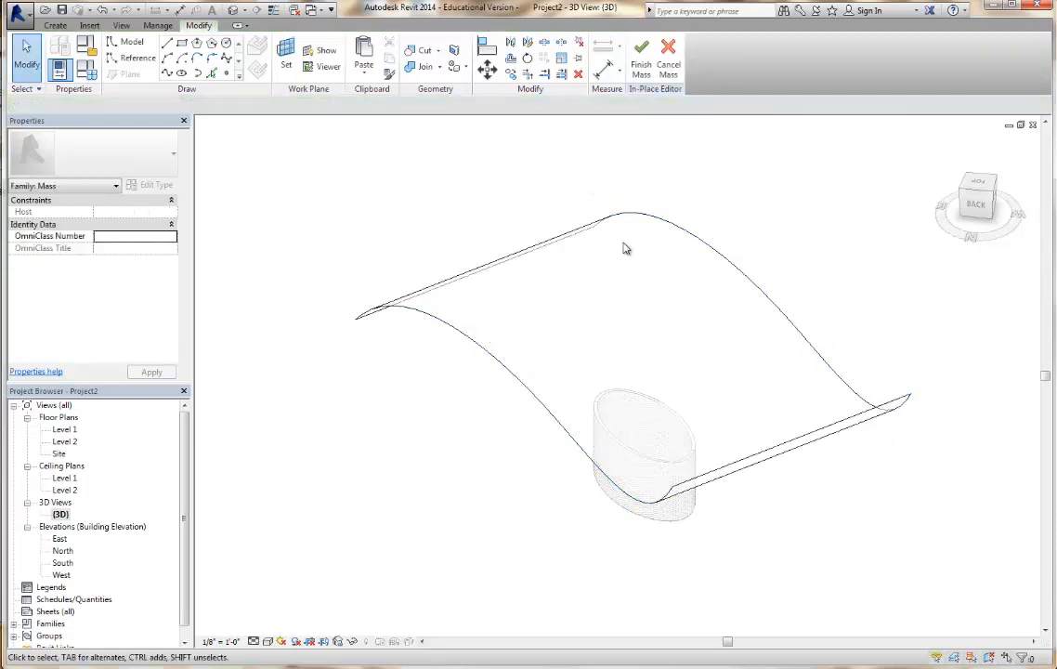
# Finish the in-place Roof mass, dismiss the mesh geometry warning, and bring up the architectural building tools.
pyautogui.click(641, 56)
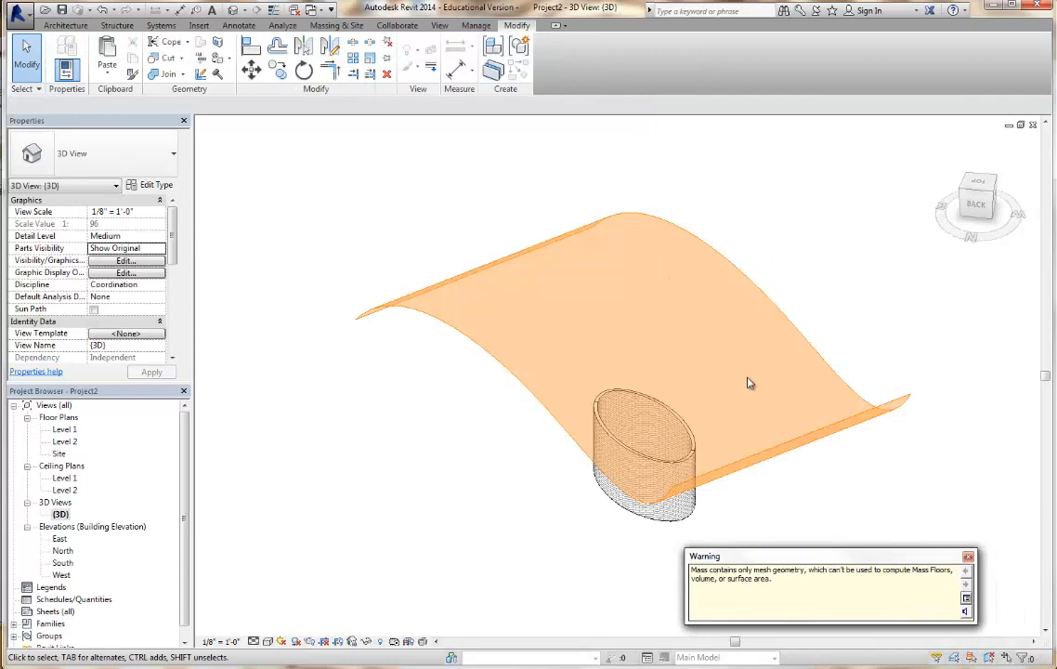
pyautogui.click(969, 558)
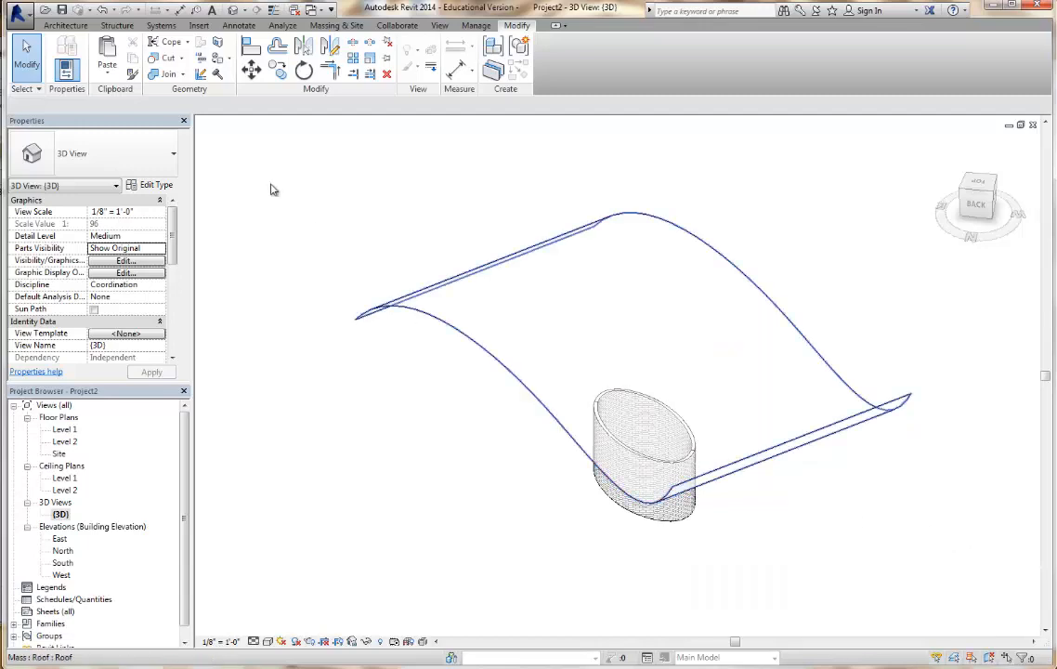
pyautogui.click(77, 27)
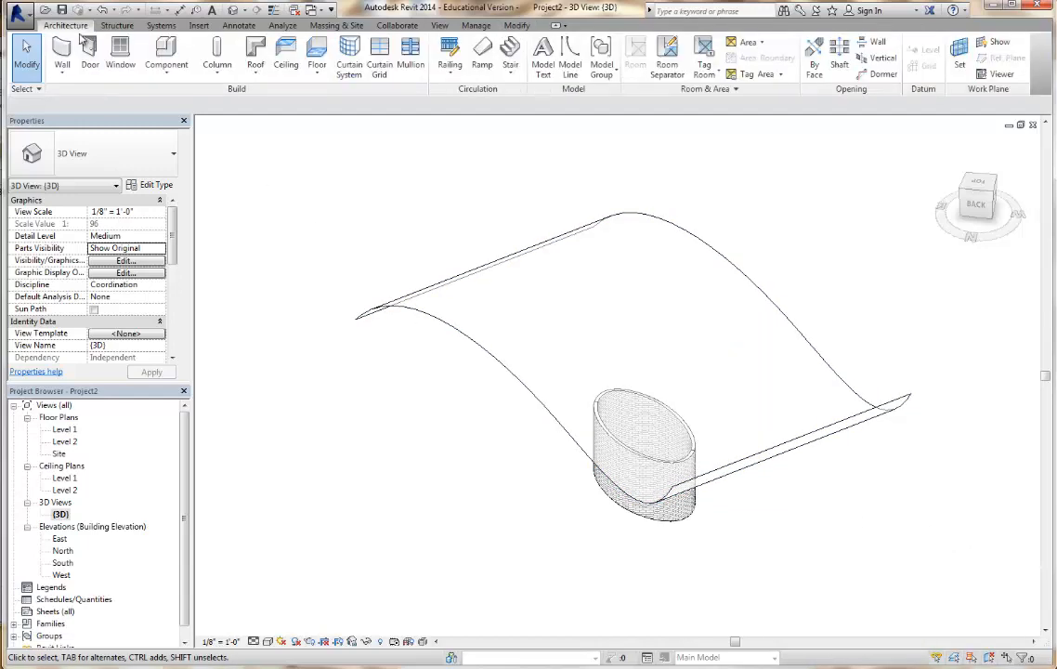
# Create a roof by face on the curved Roof mass using the Steel Truss - Insulation on Metal Deck - EPDM type.
pyautogui.click(258, 73)
pyautogui.click(283, 149)
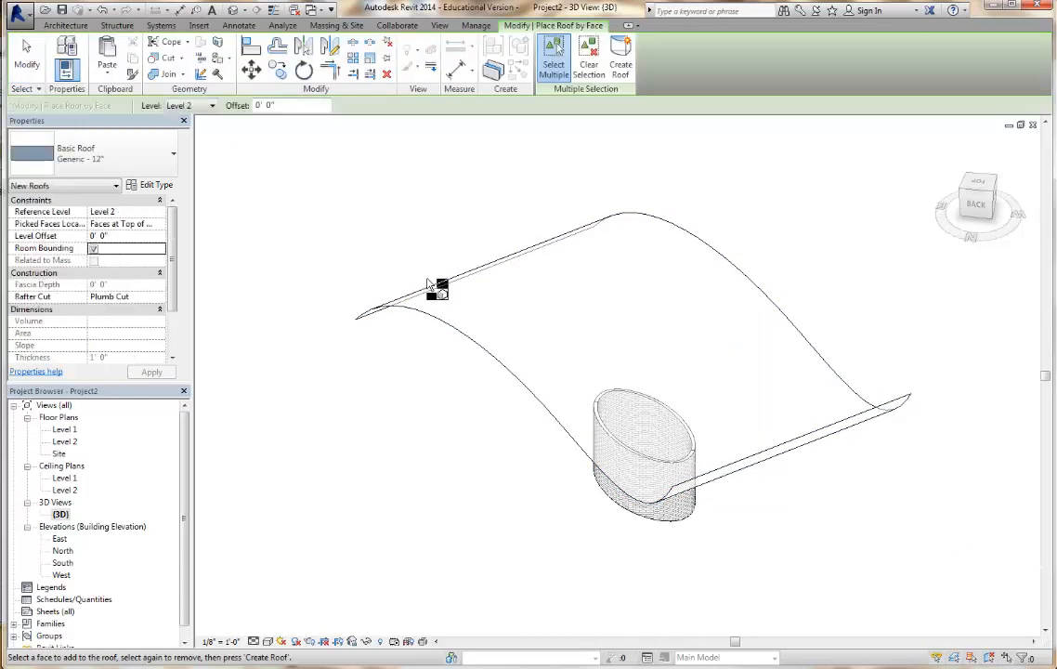
pyautogui.click(429, 290)
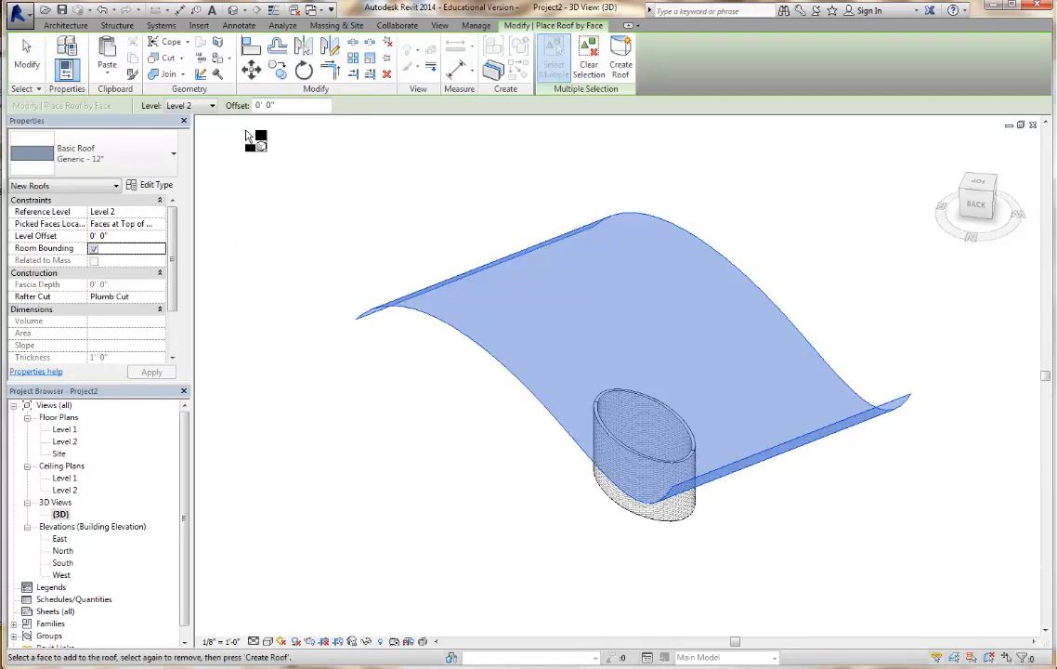
pyautogui.click(158, 158)
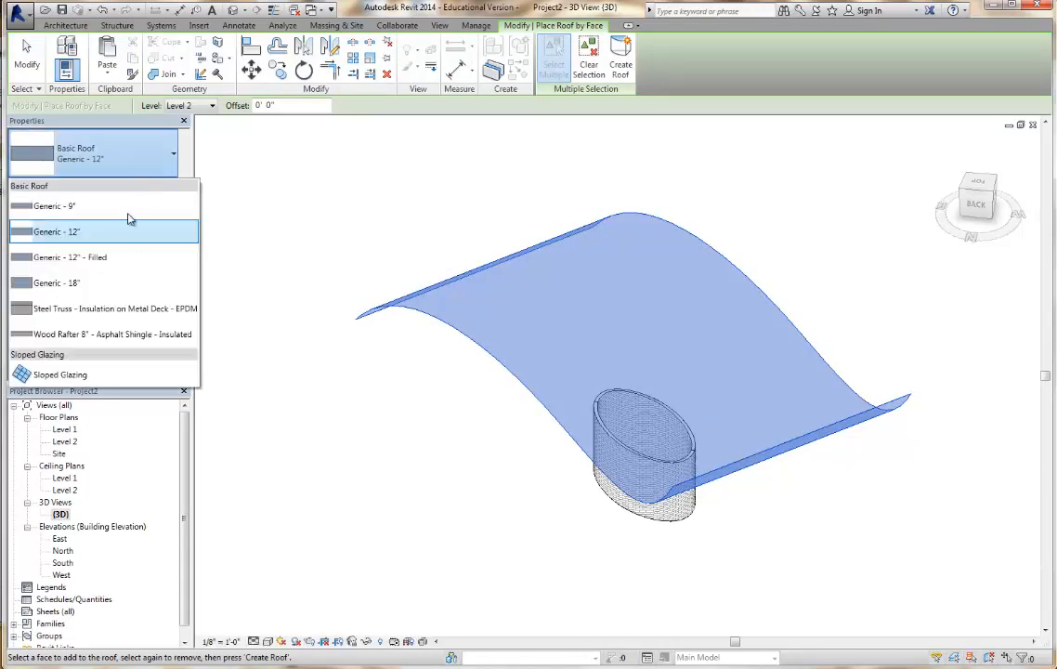
pyautogui.click(94, 308)
pyautogui.click(620, 67)
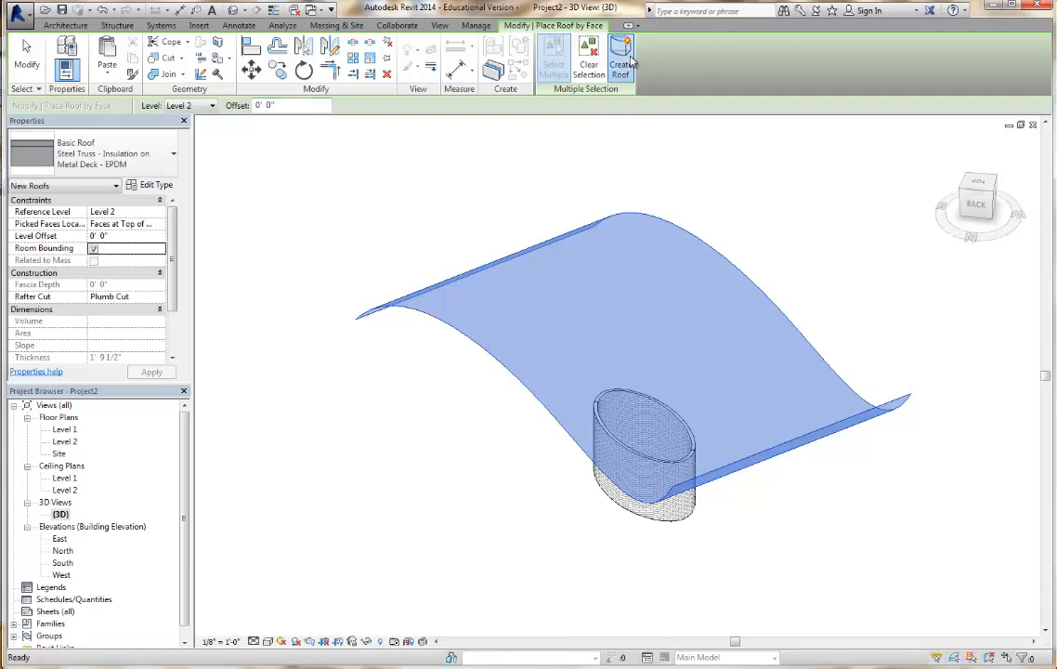
pyautogui.scroll(2, 421, 371)
pyautogui.scroll(-3, 421, 371)
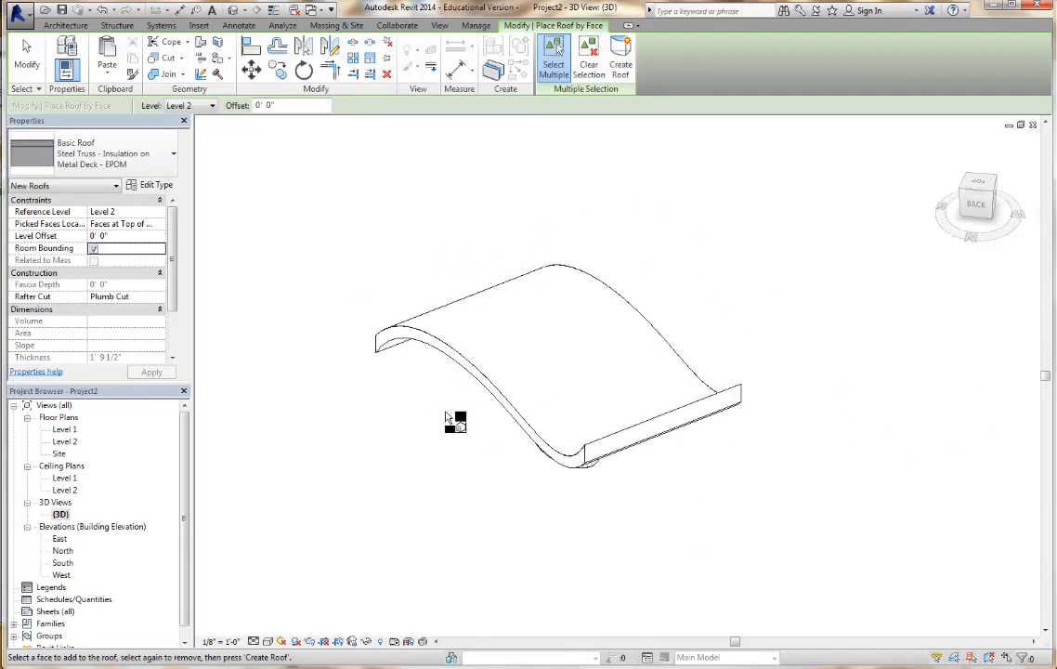
pyautogui.moveTo(977, 197); pyautogui.dragTo(641, 186)
pyautogui.click(712, 420)
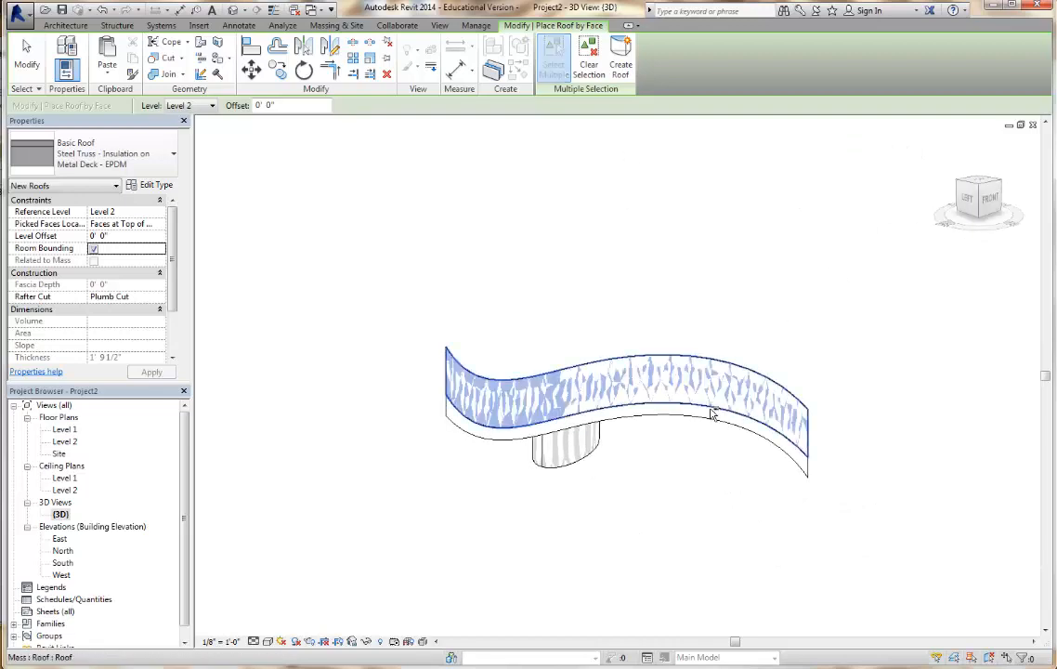
pyautogui.click(251, 70)
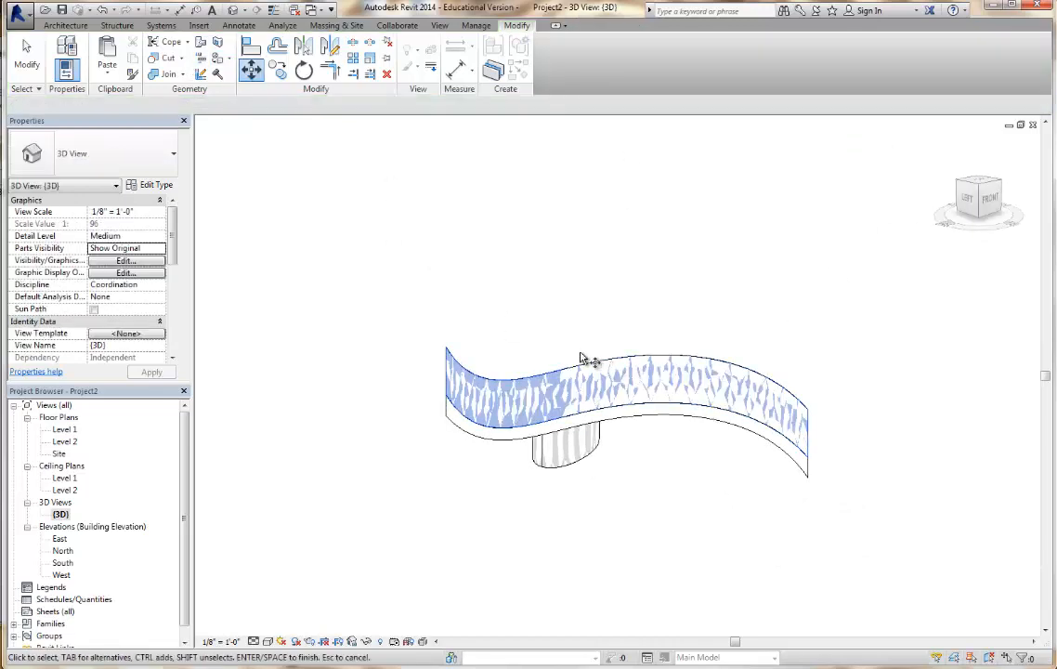
pyautogui.doubleClick(65, 477)
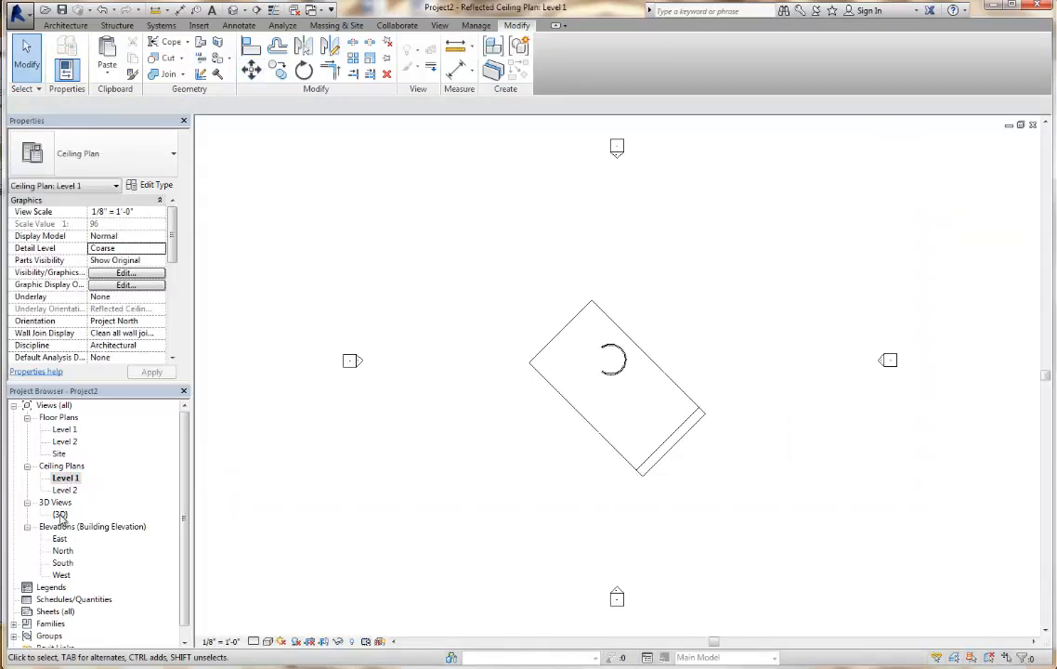
# In the North elevation, move the steel truss roof straight up so it sits clear above the Roof mass and brick walls.
pyautogui.doubleClick(61, 552)
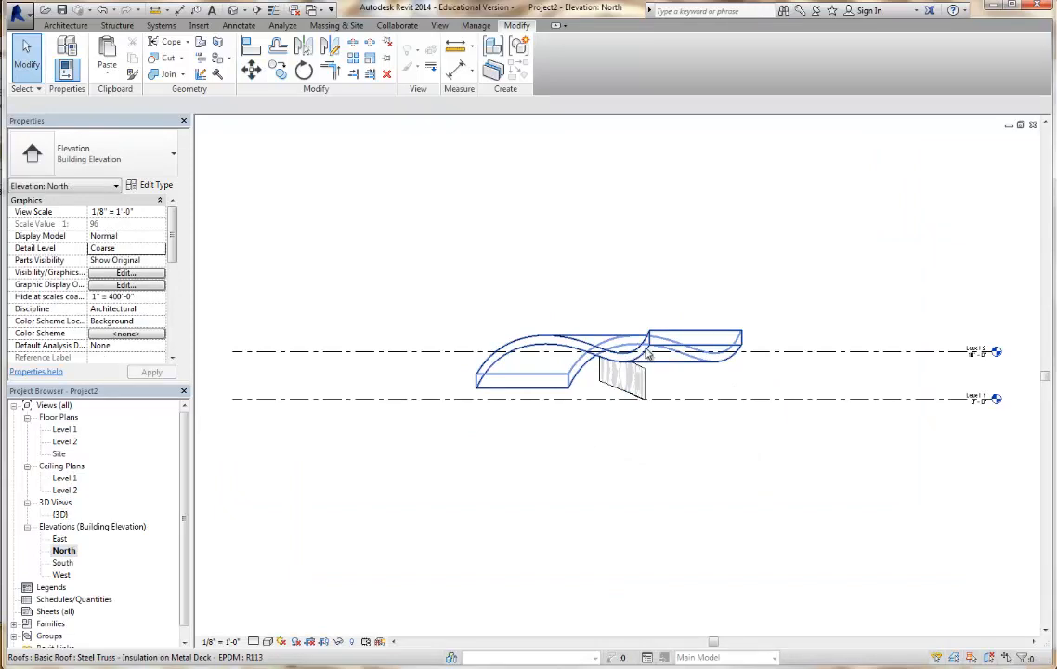
pyautogui.moveTo(645, 350); pyautogui.dragTo(643, 299)
pyautogui.click(810, 311)
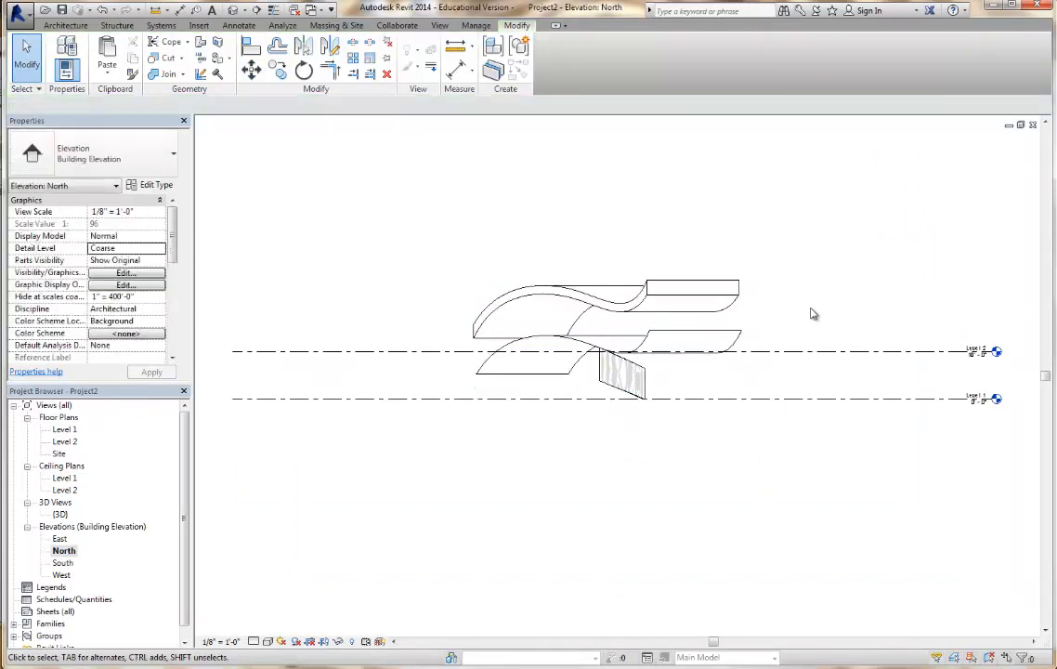
# Select the curved Roof mass beneath the raised roof in the North elevation.
pyautogui.click(690, 338)
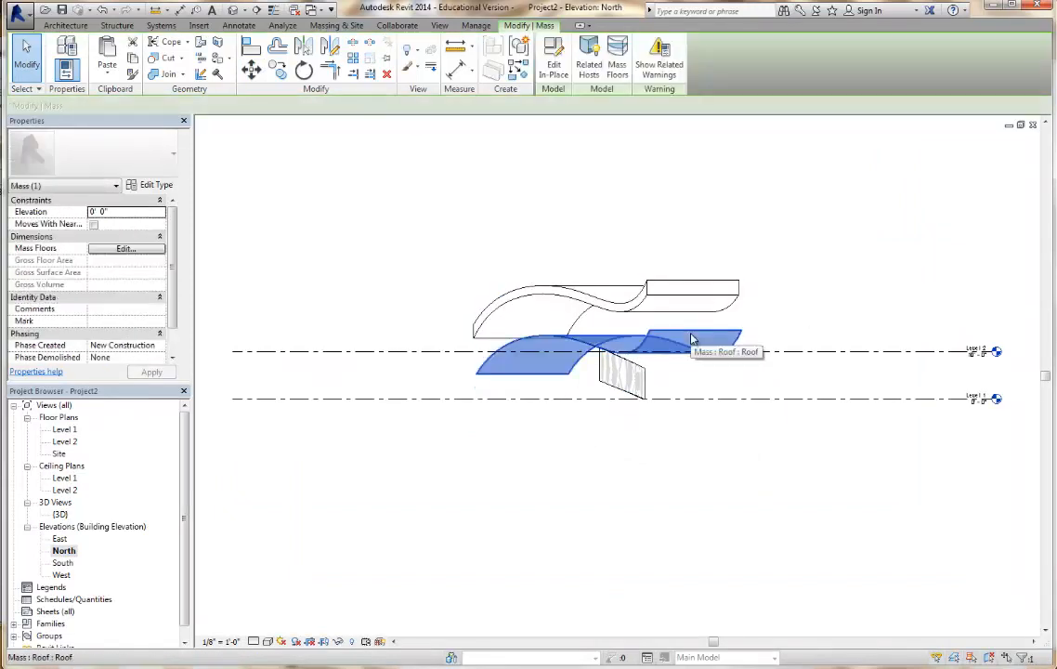